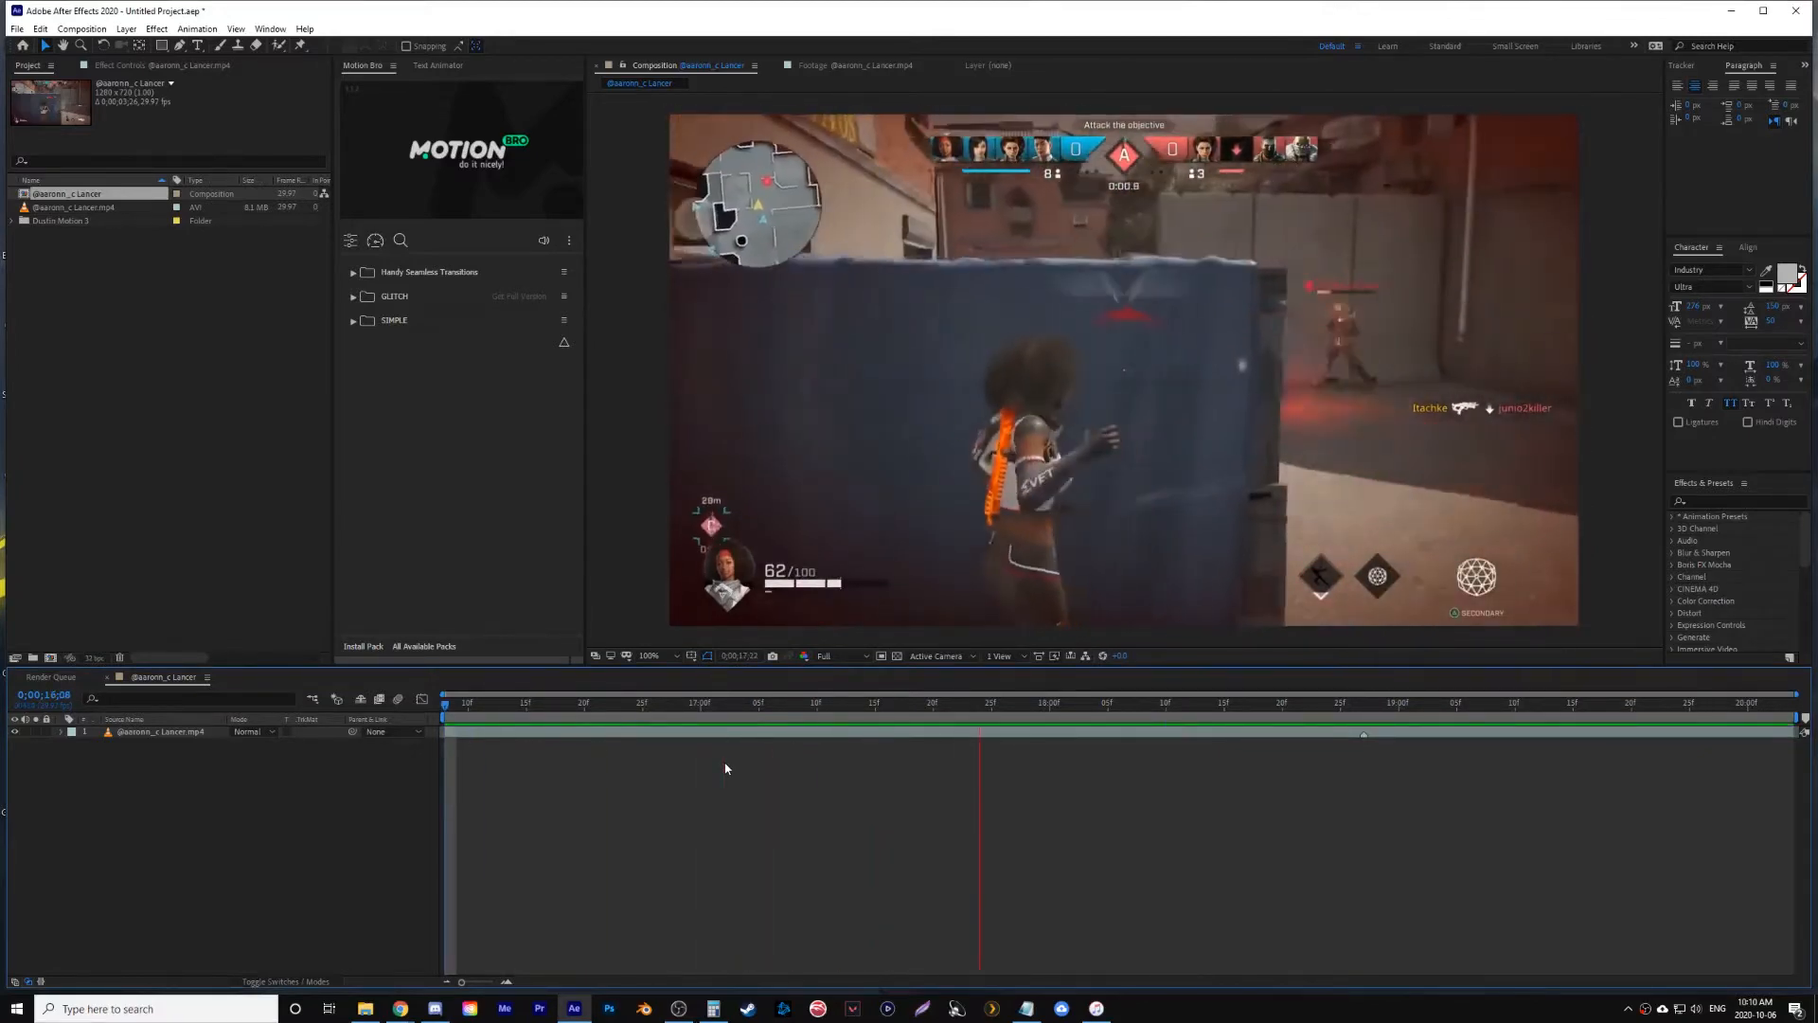
- Apply the Camera Lens Blur effect to the gameplay clip and enable Repeat Edge Pixels
click(1741, 501)
text(camera)
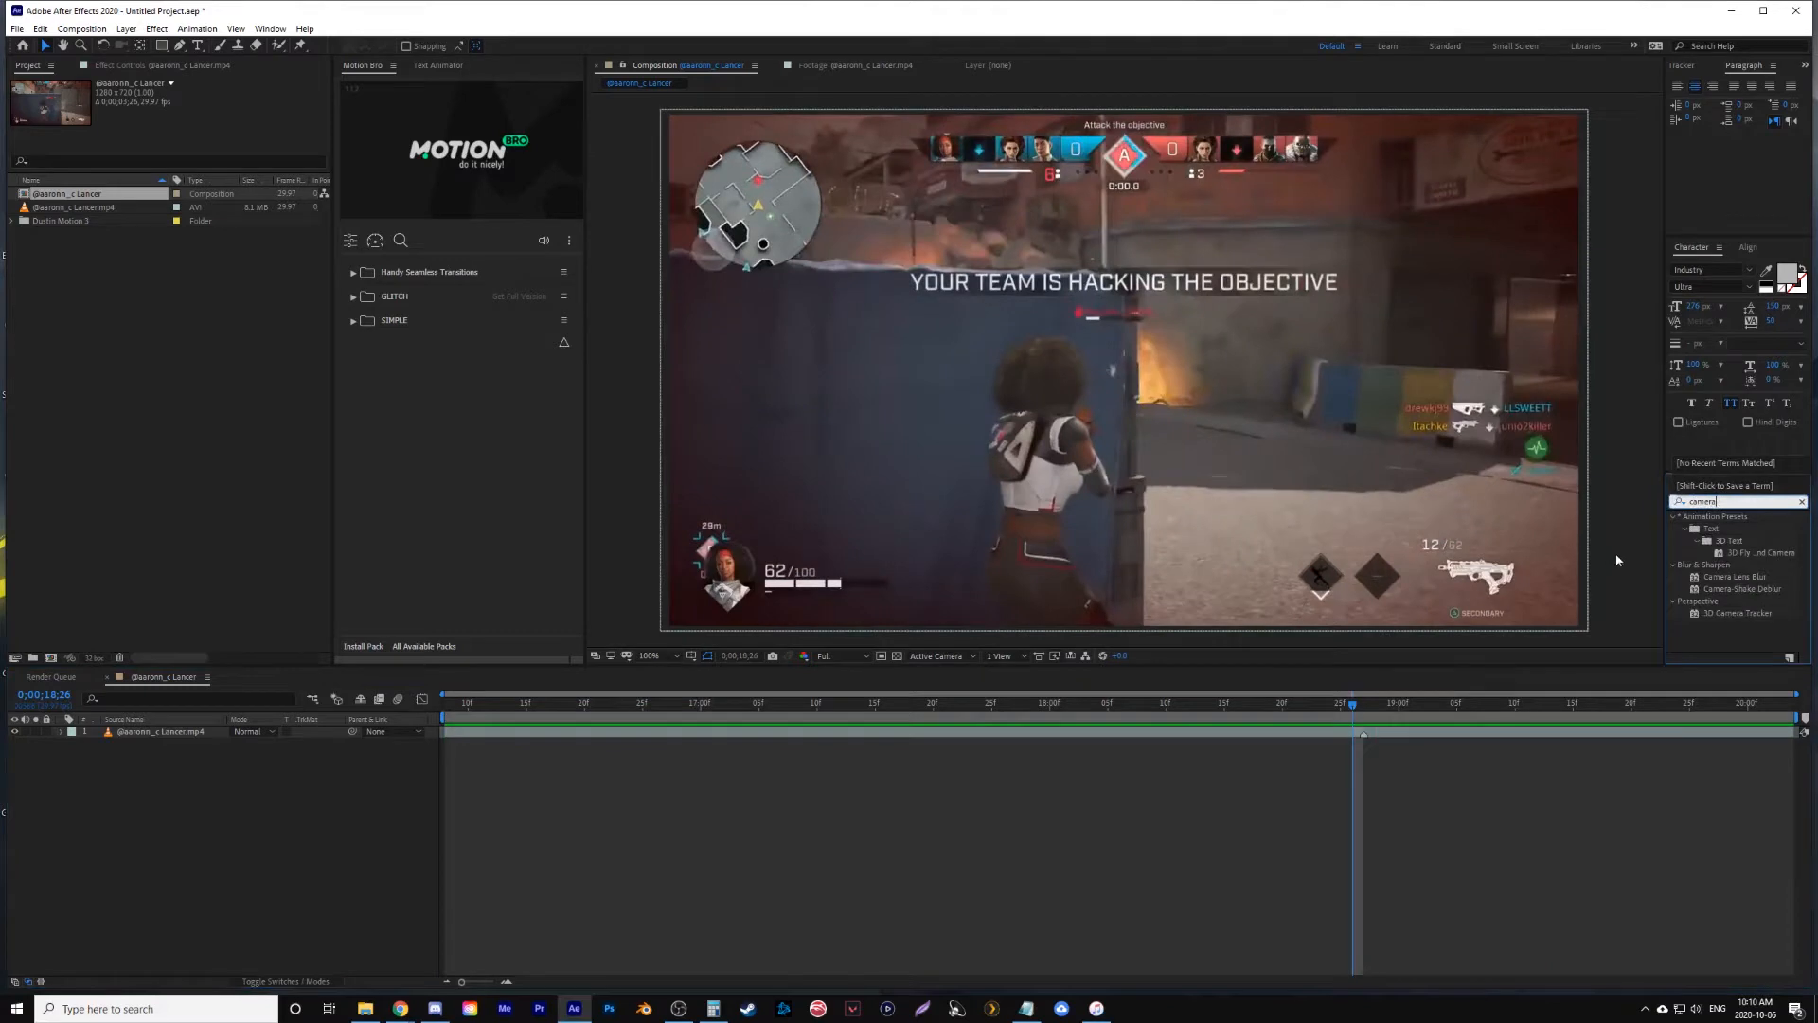
drag(1689, 580, 1362, 731)
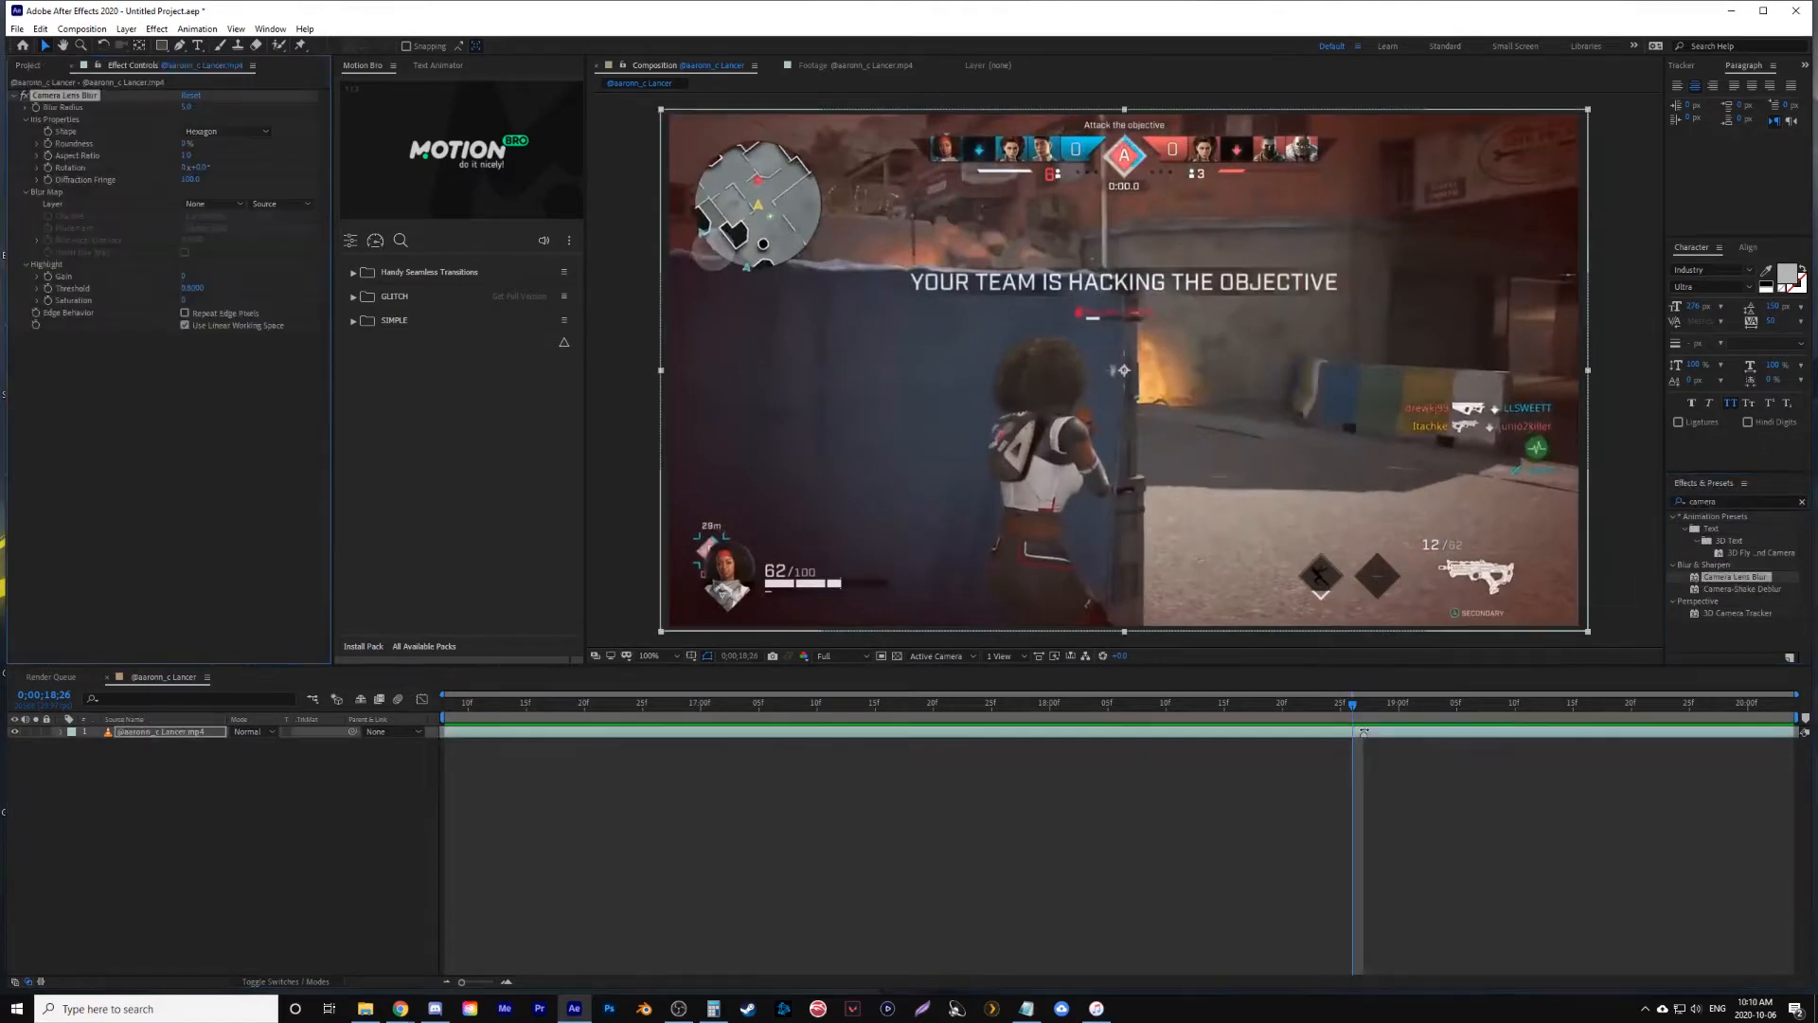
click(185, 314)
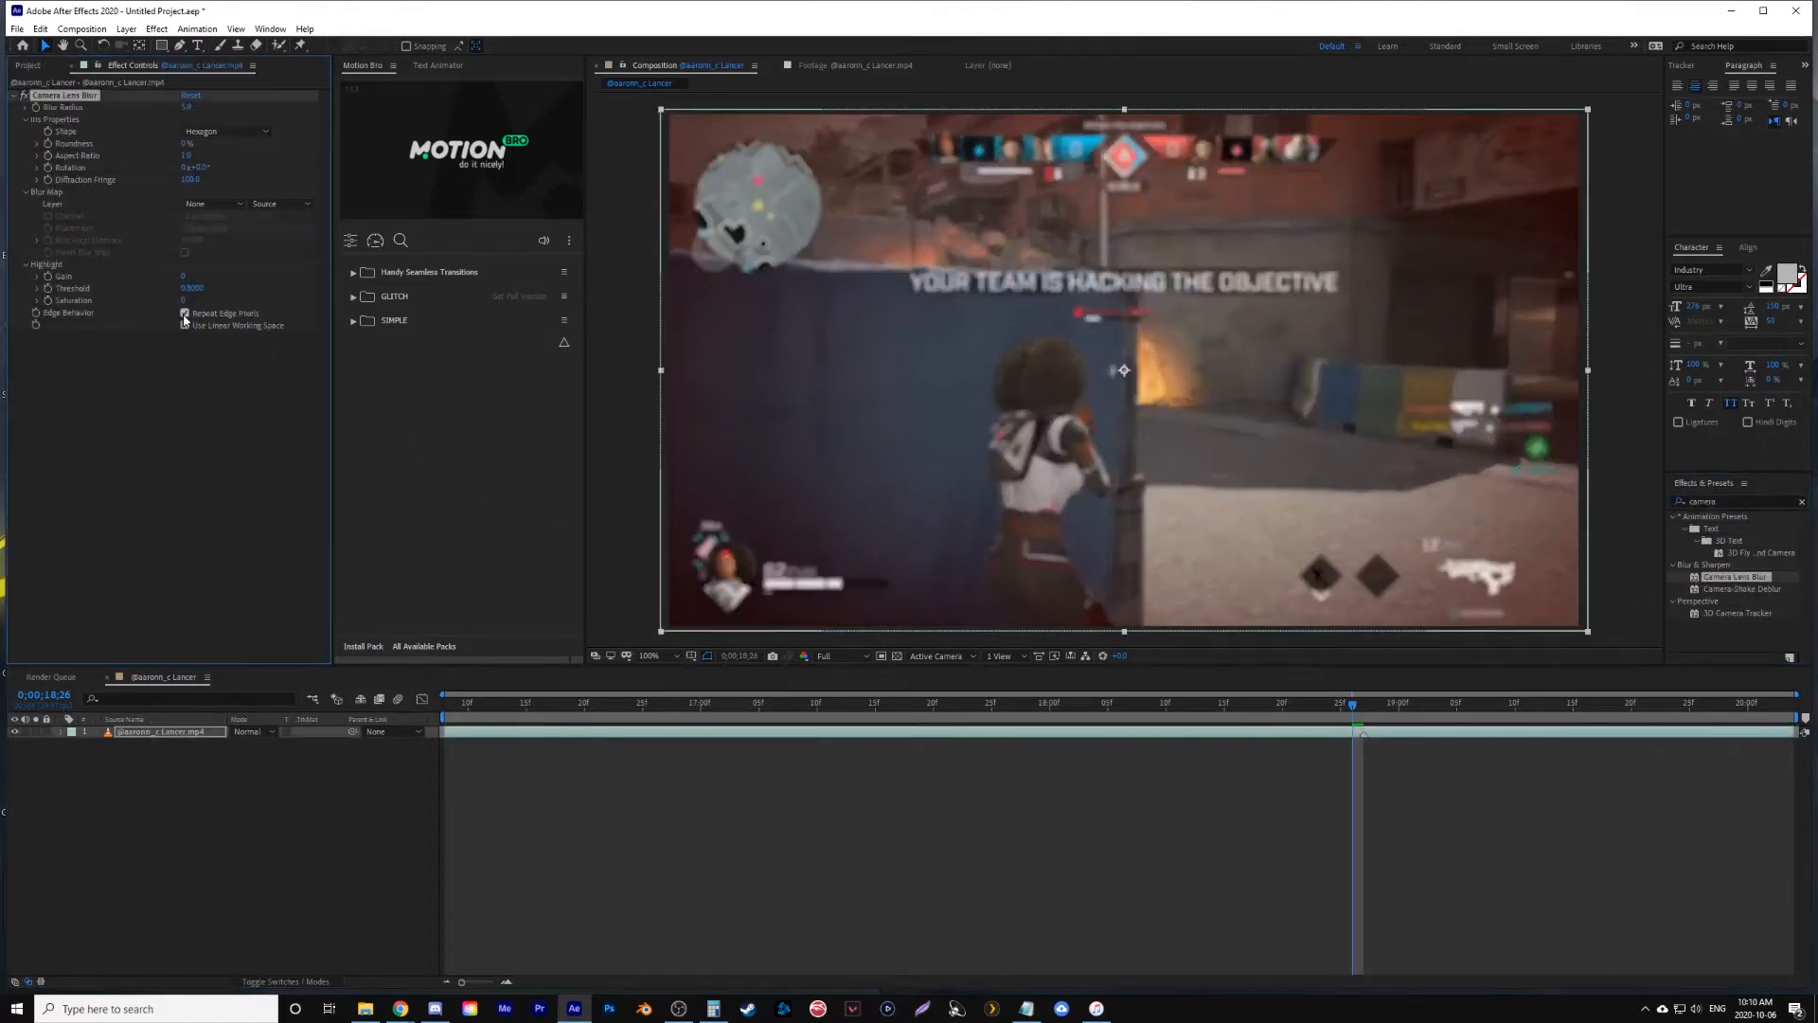
- Keyframe the Camera Lens Blur's Blur Radius at 0 at 0;00;18;26 and at 5 at 0;00;18;29
drag(186, 107, 50, 111)
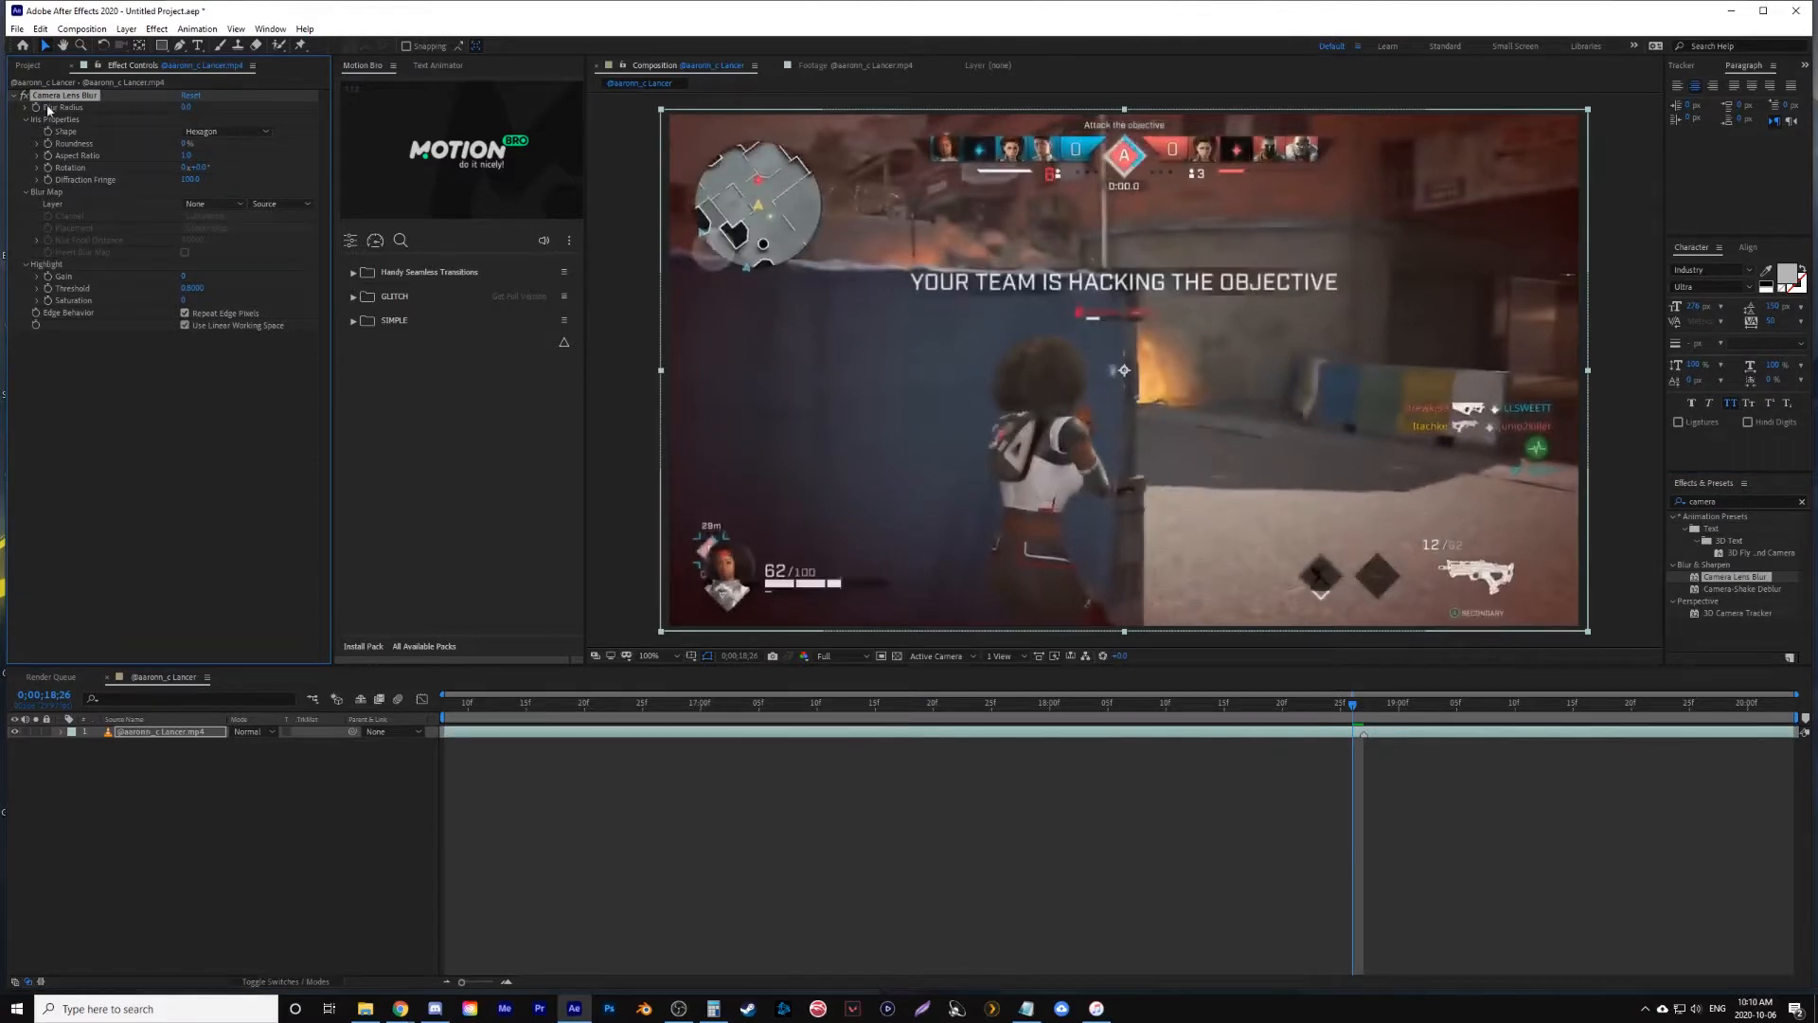
key(space)
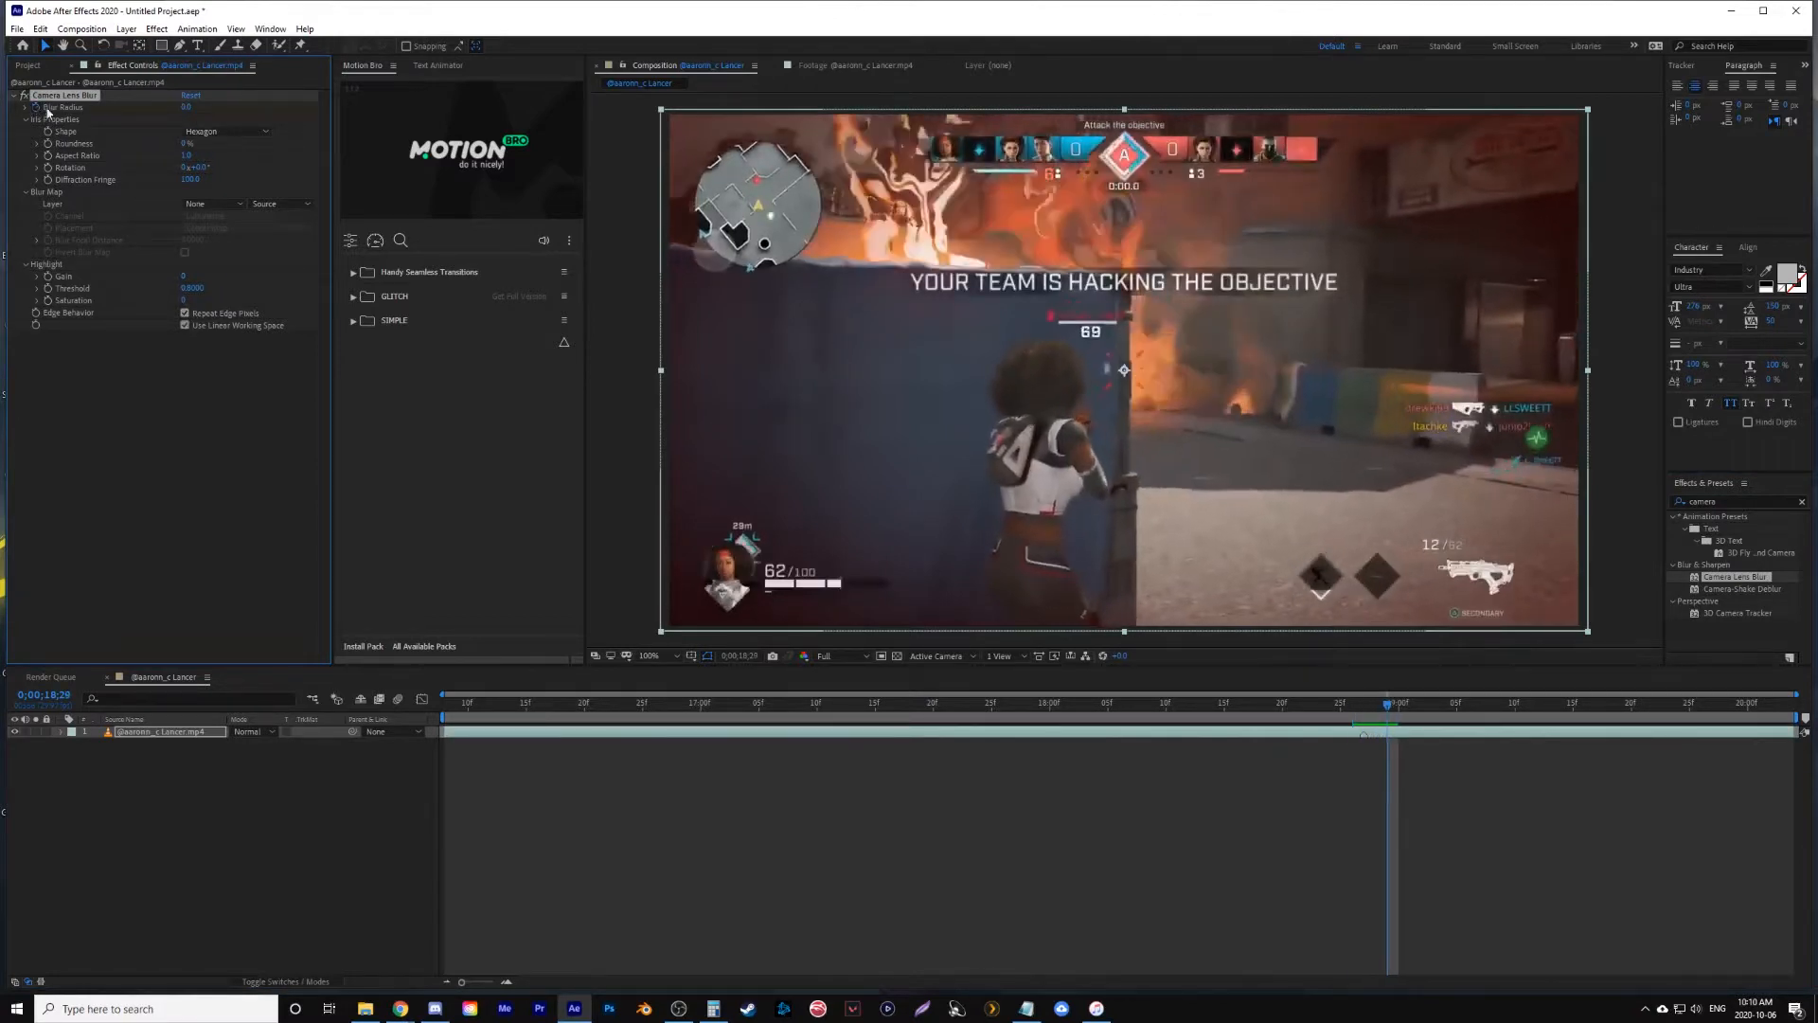
click(187, 107)
key(Return)
click(186, 107)
text(5)
key(Return)
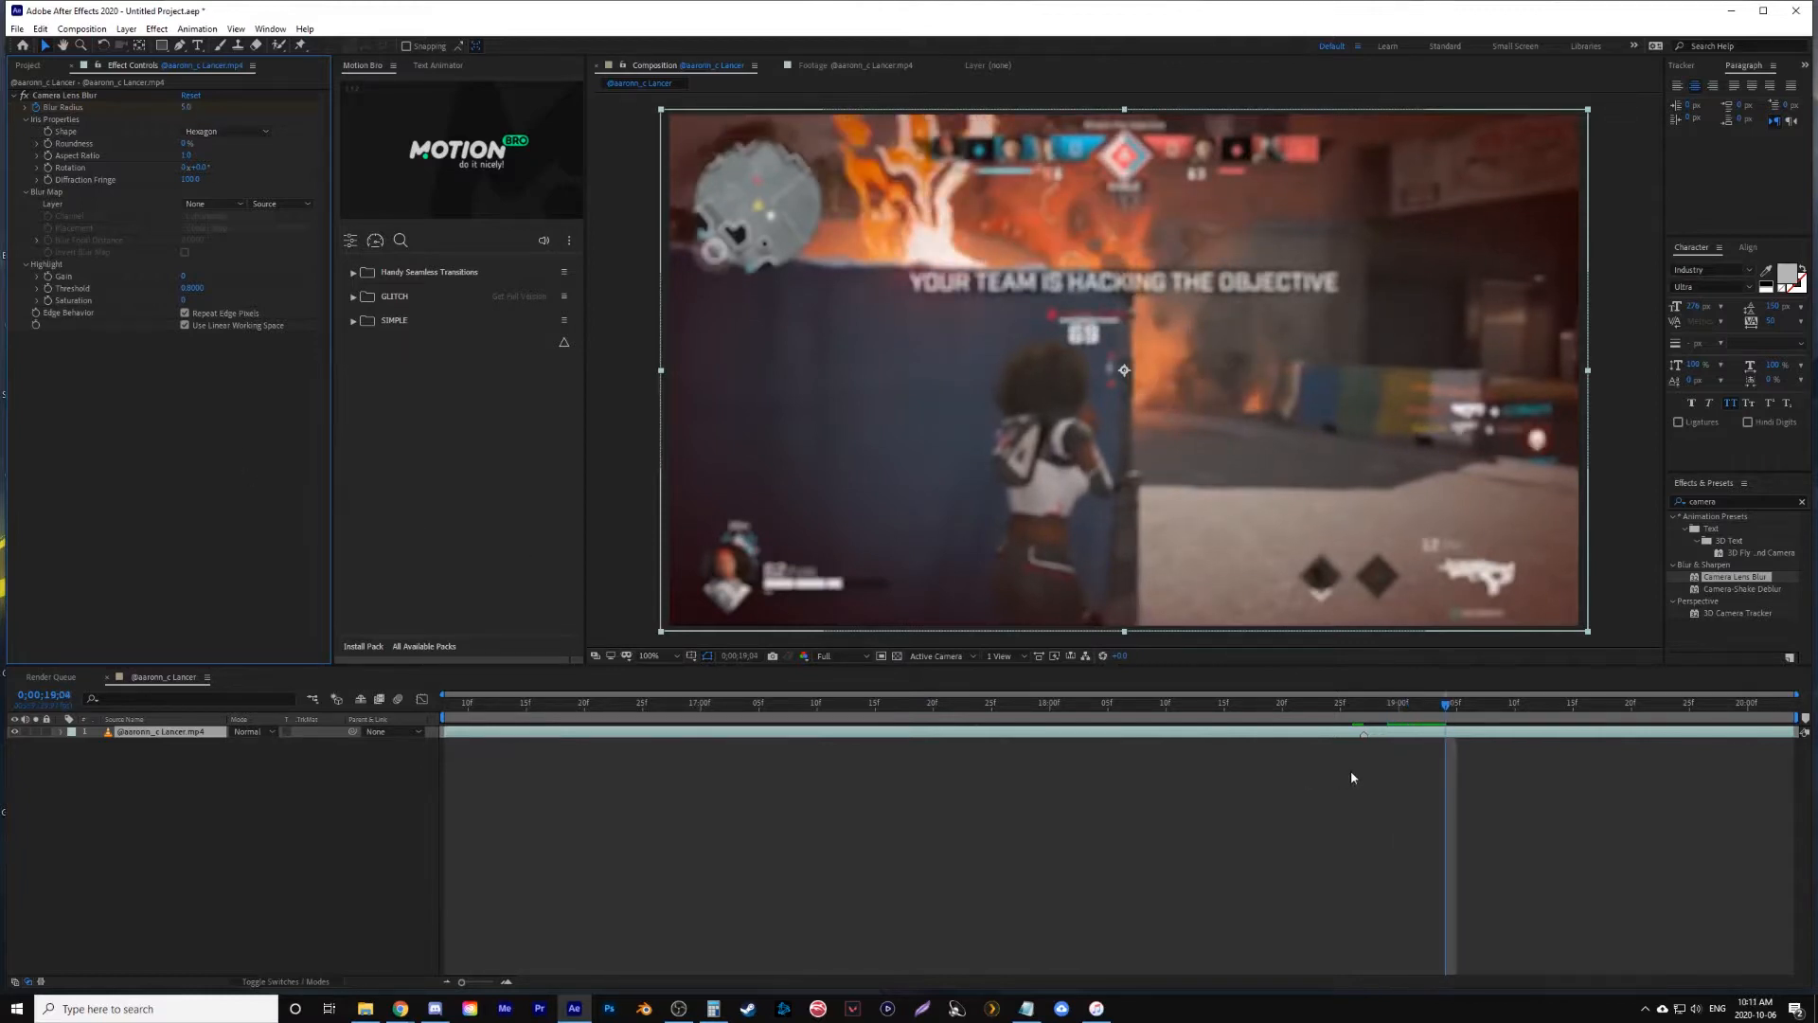
- Set the Blur Radius back to 0 at 0;00;19;08 and reveal the clip's keyframes in the timeline
key(Page_Down)
click(187, 107)
text(0)
key(Return)
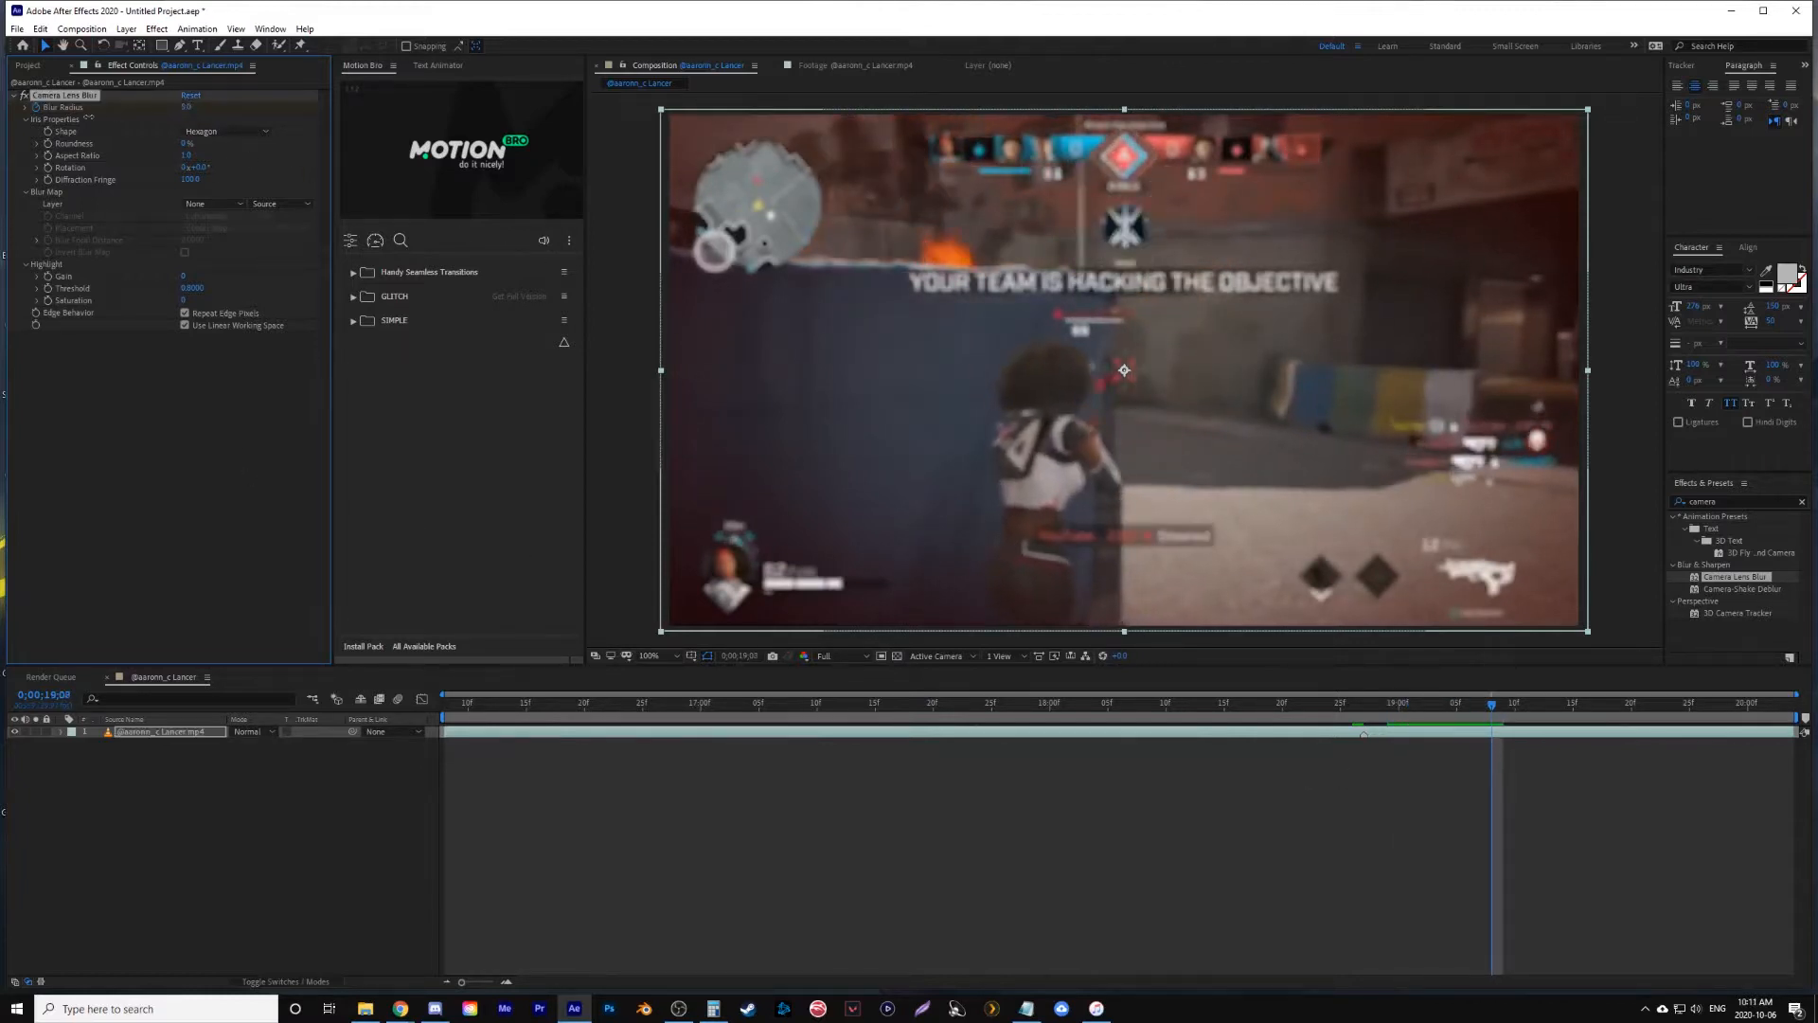
click(1446, 737)
key(u)
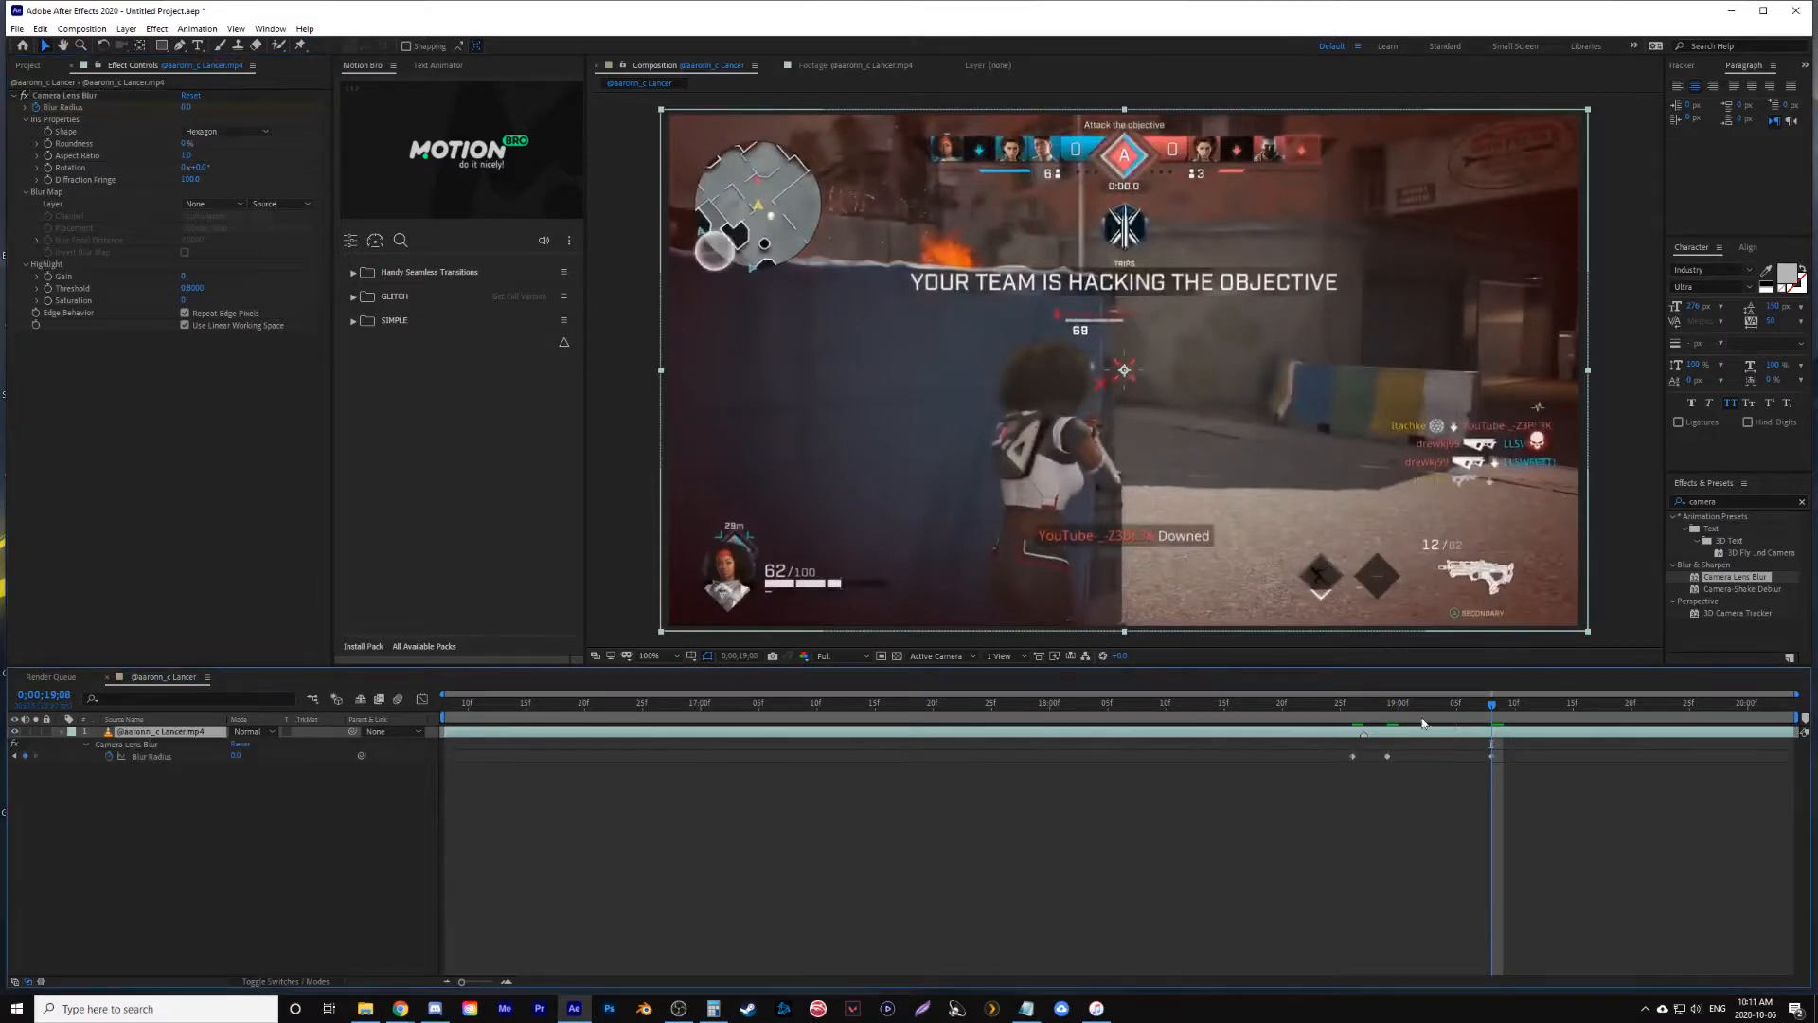
- Preview the blur animation and raise the Blur Radius keyframe at 0;00;18;29 to 6
drag(1292, 711, 925, 720)
key(space)
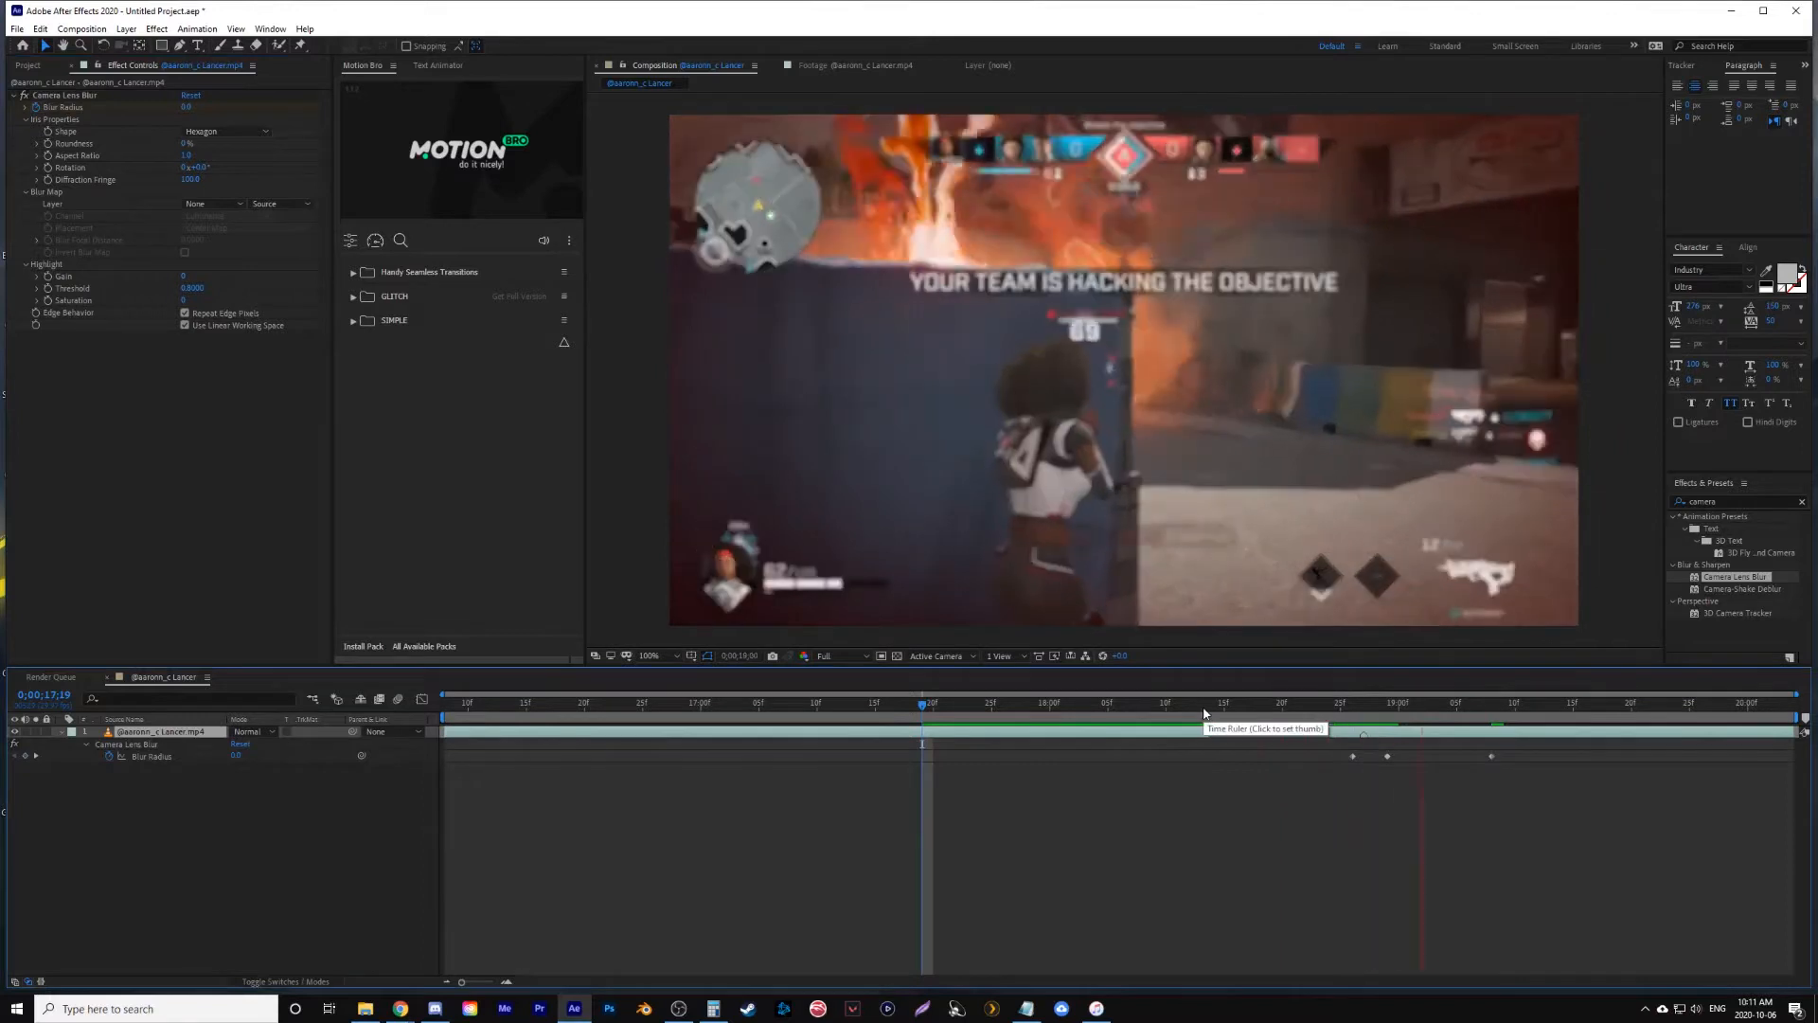
click(1068, 595)
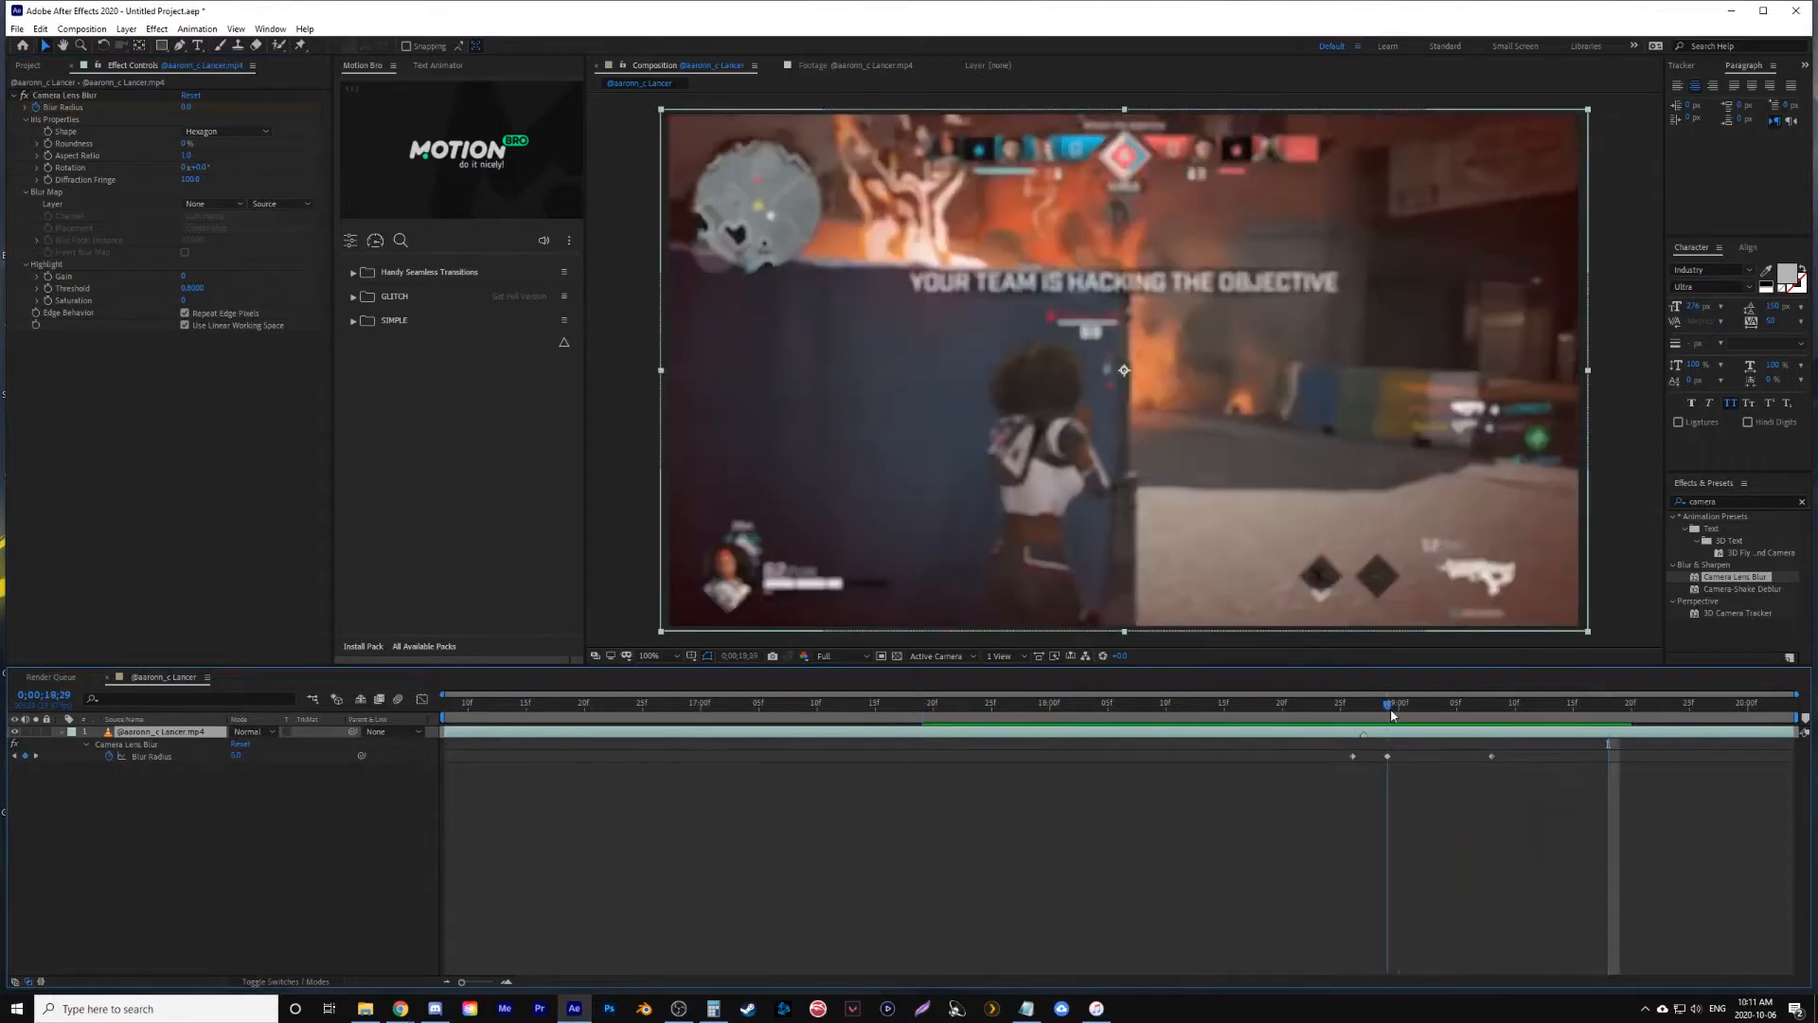
click(187, 107)
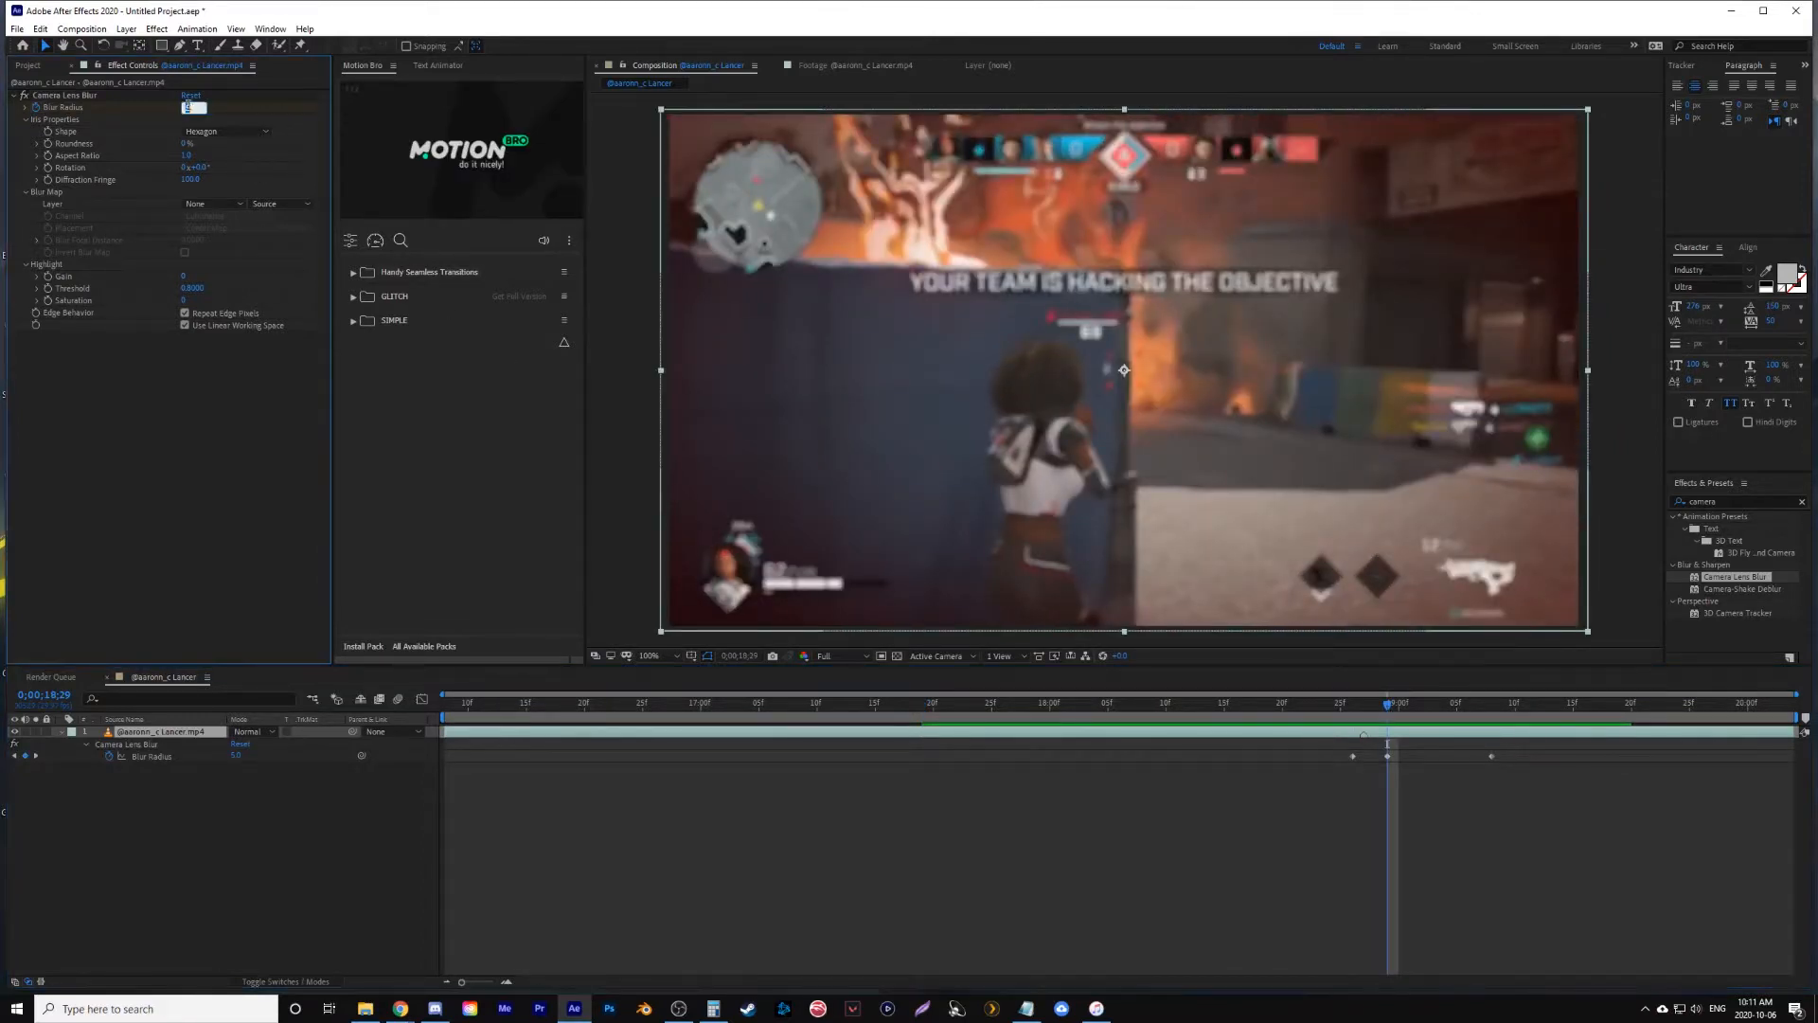
text(6)
key(Return)
- Play back the strengthened blur, starting about one second before its first keyframe
key(space)
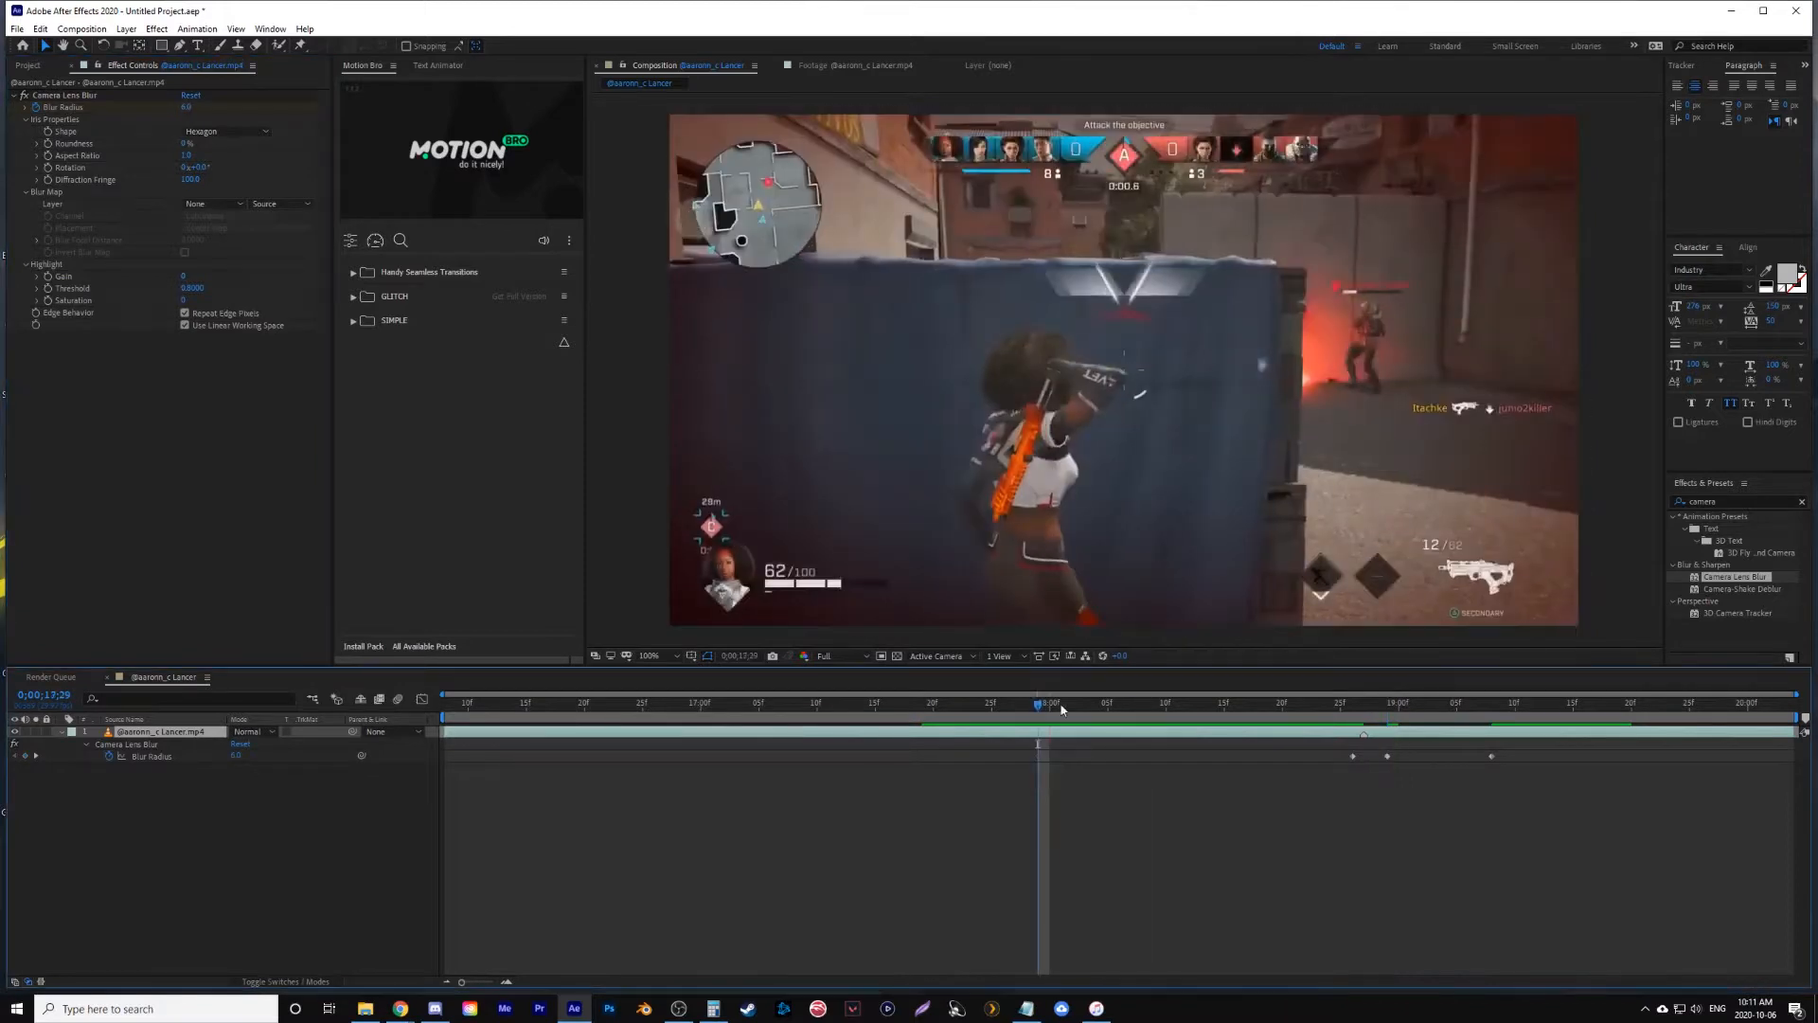
key(space)
drag(1330, 717, 1388, 717)
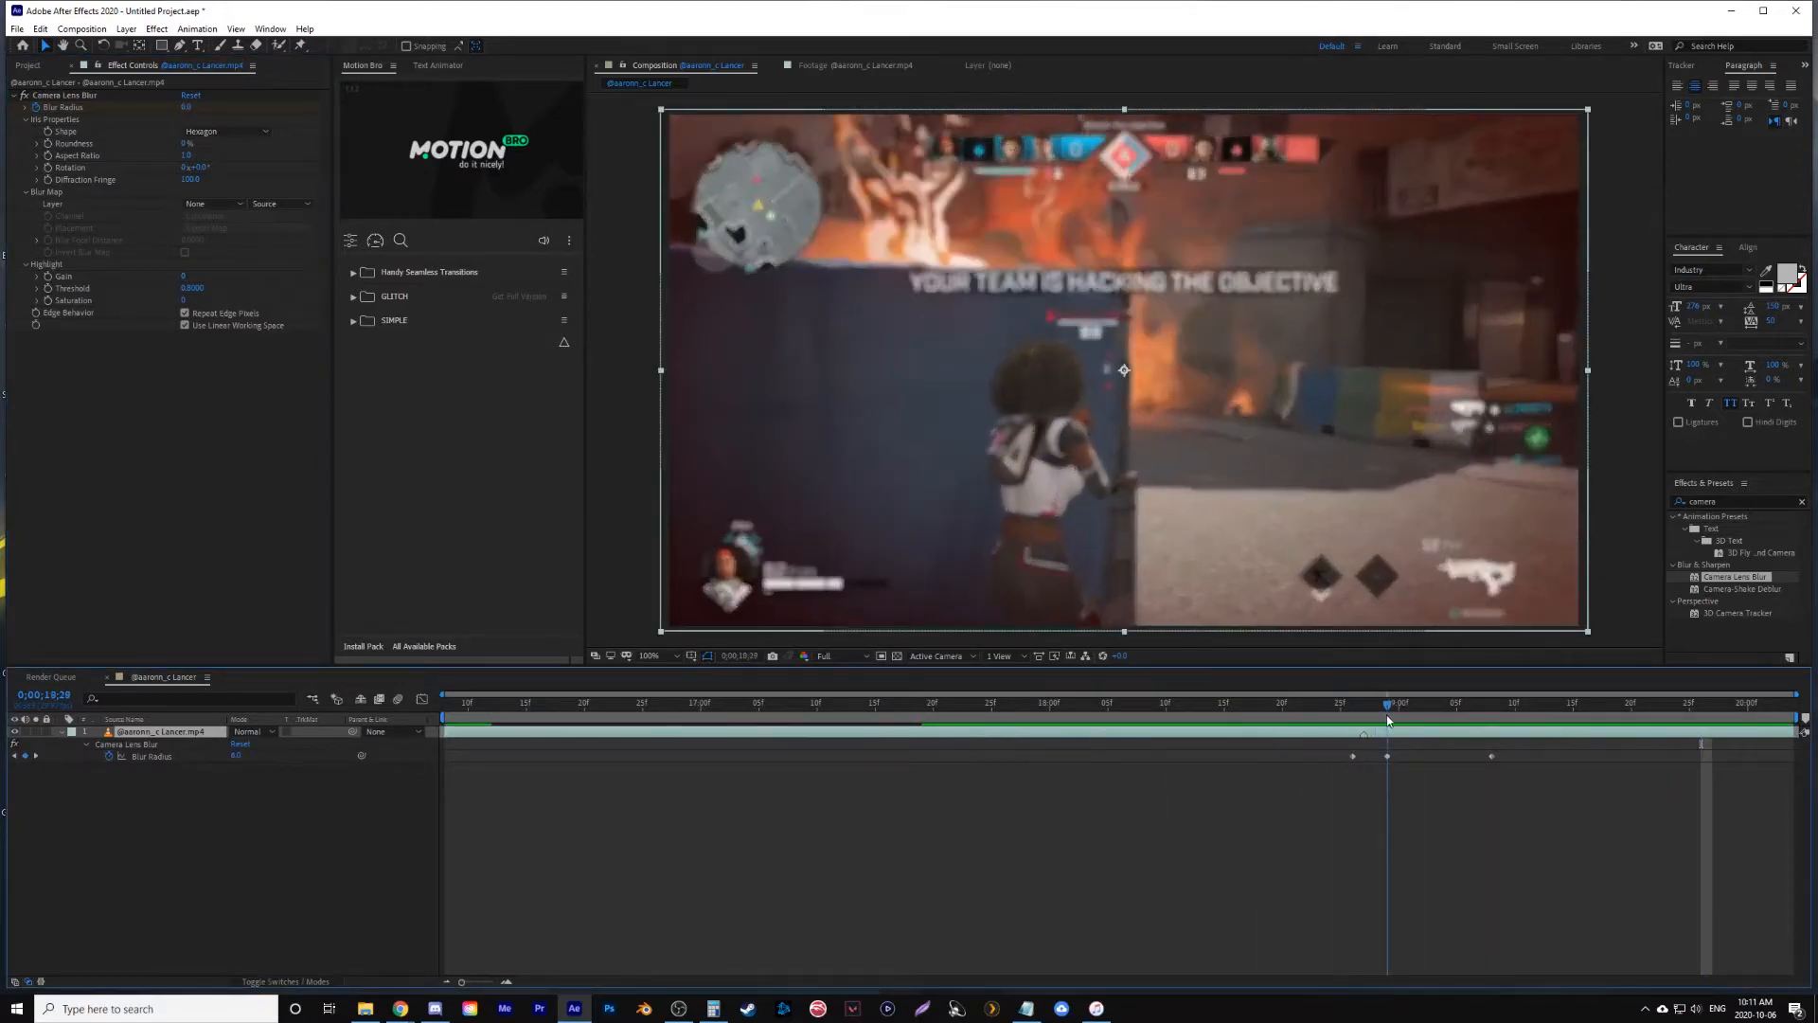
- Open the particle clip 1.mov from the project's overlay folder and set its In point to 0:00:04:12
drag(1390, 706, 1353, 706)
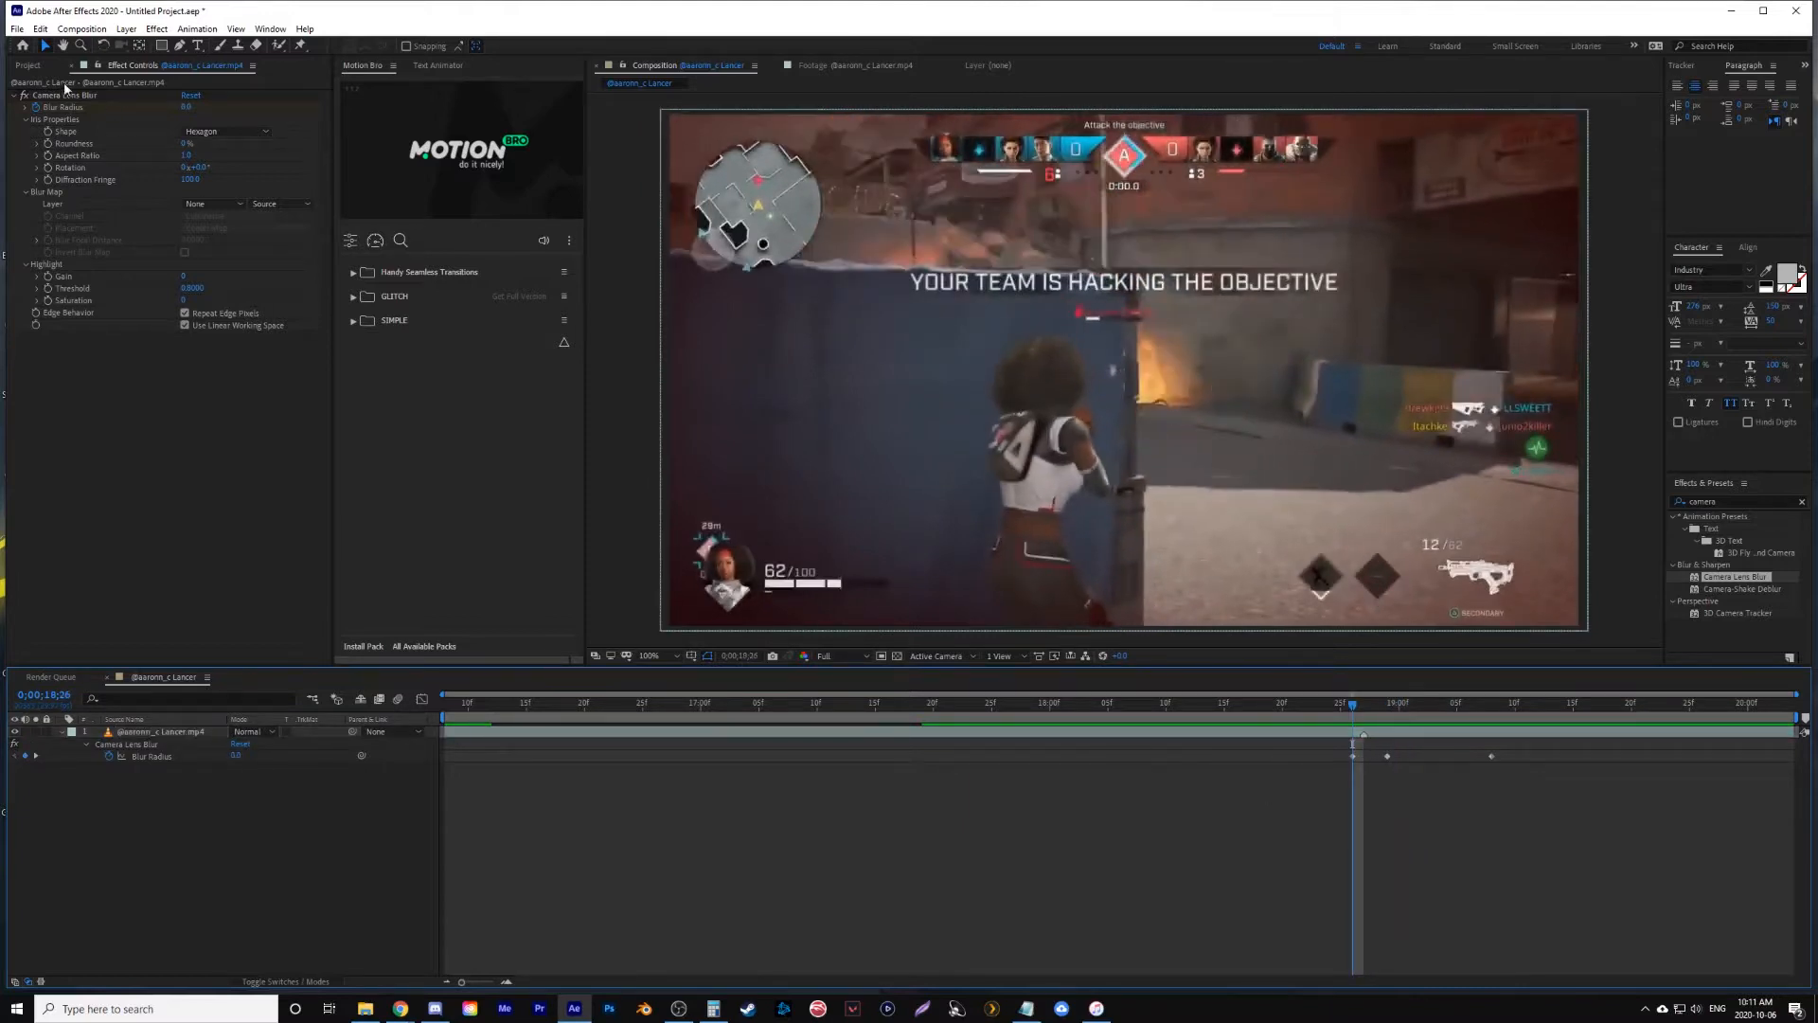
click(28, 65)
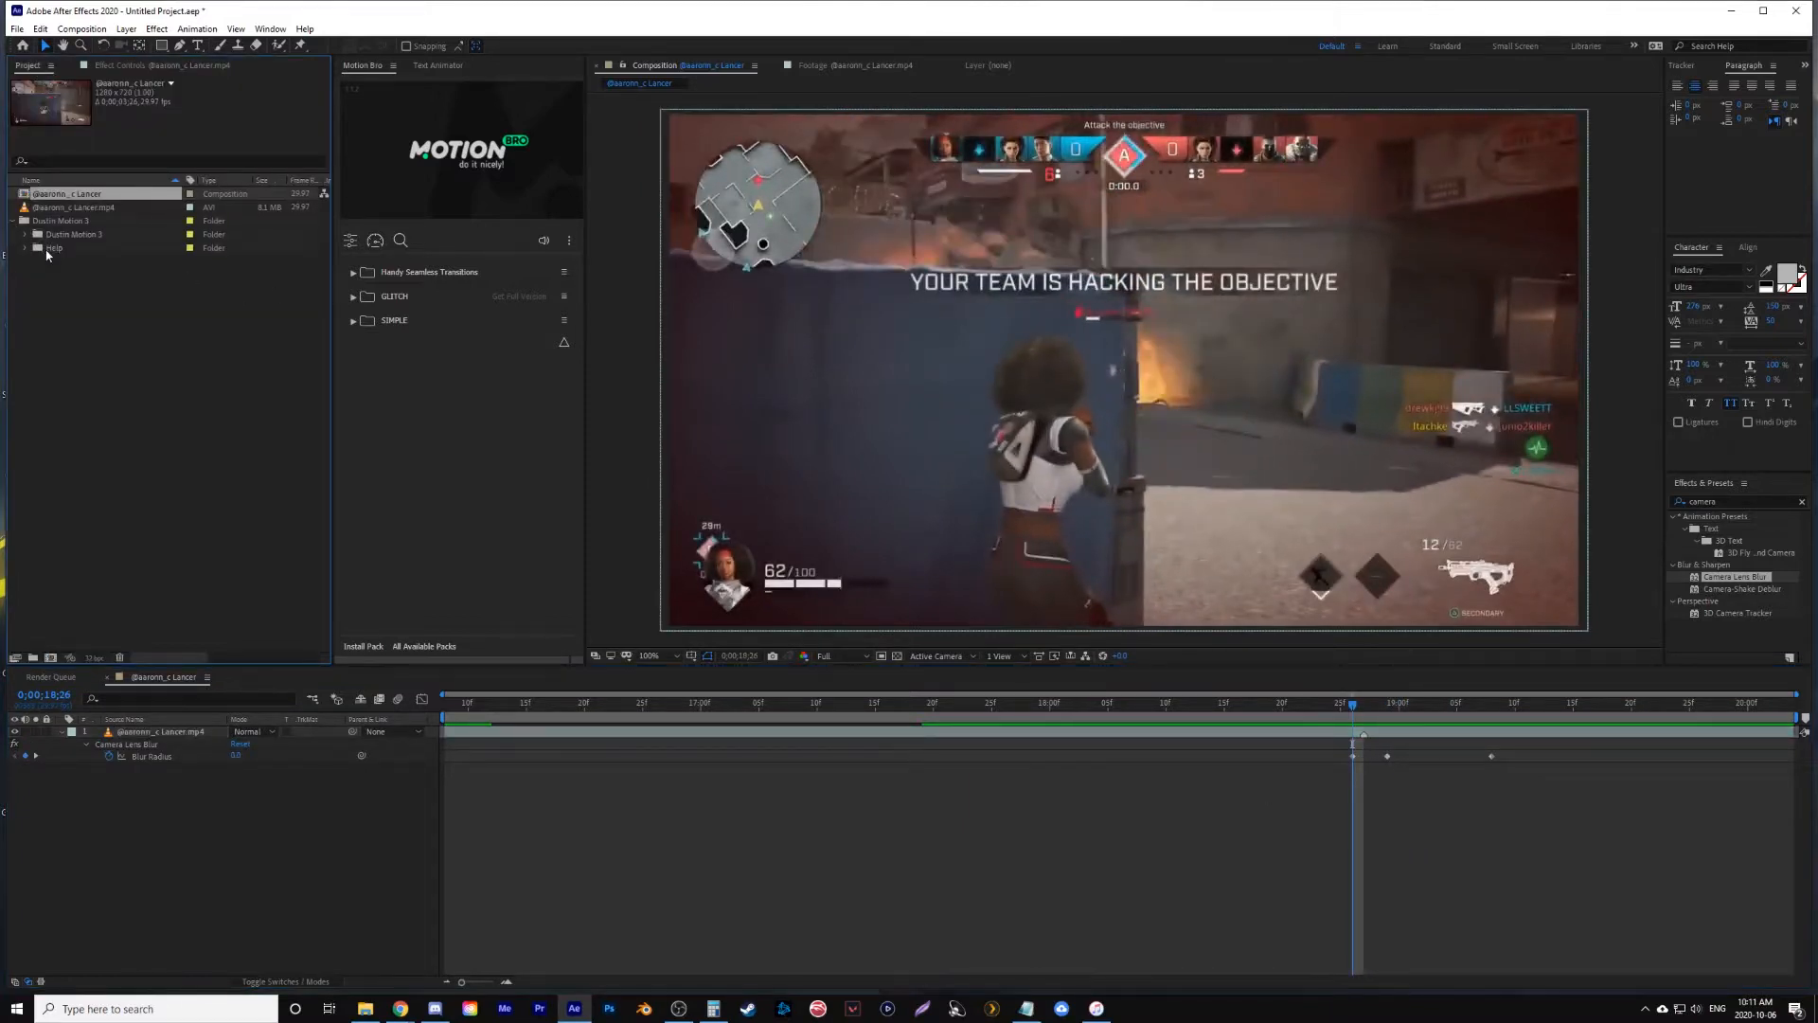
click(26, 235)
double_click(50, 210)
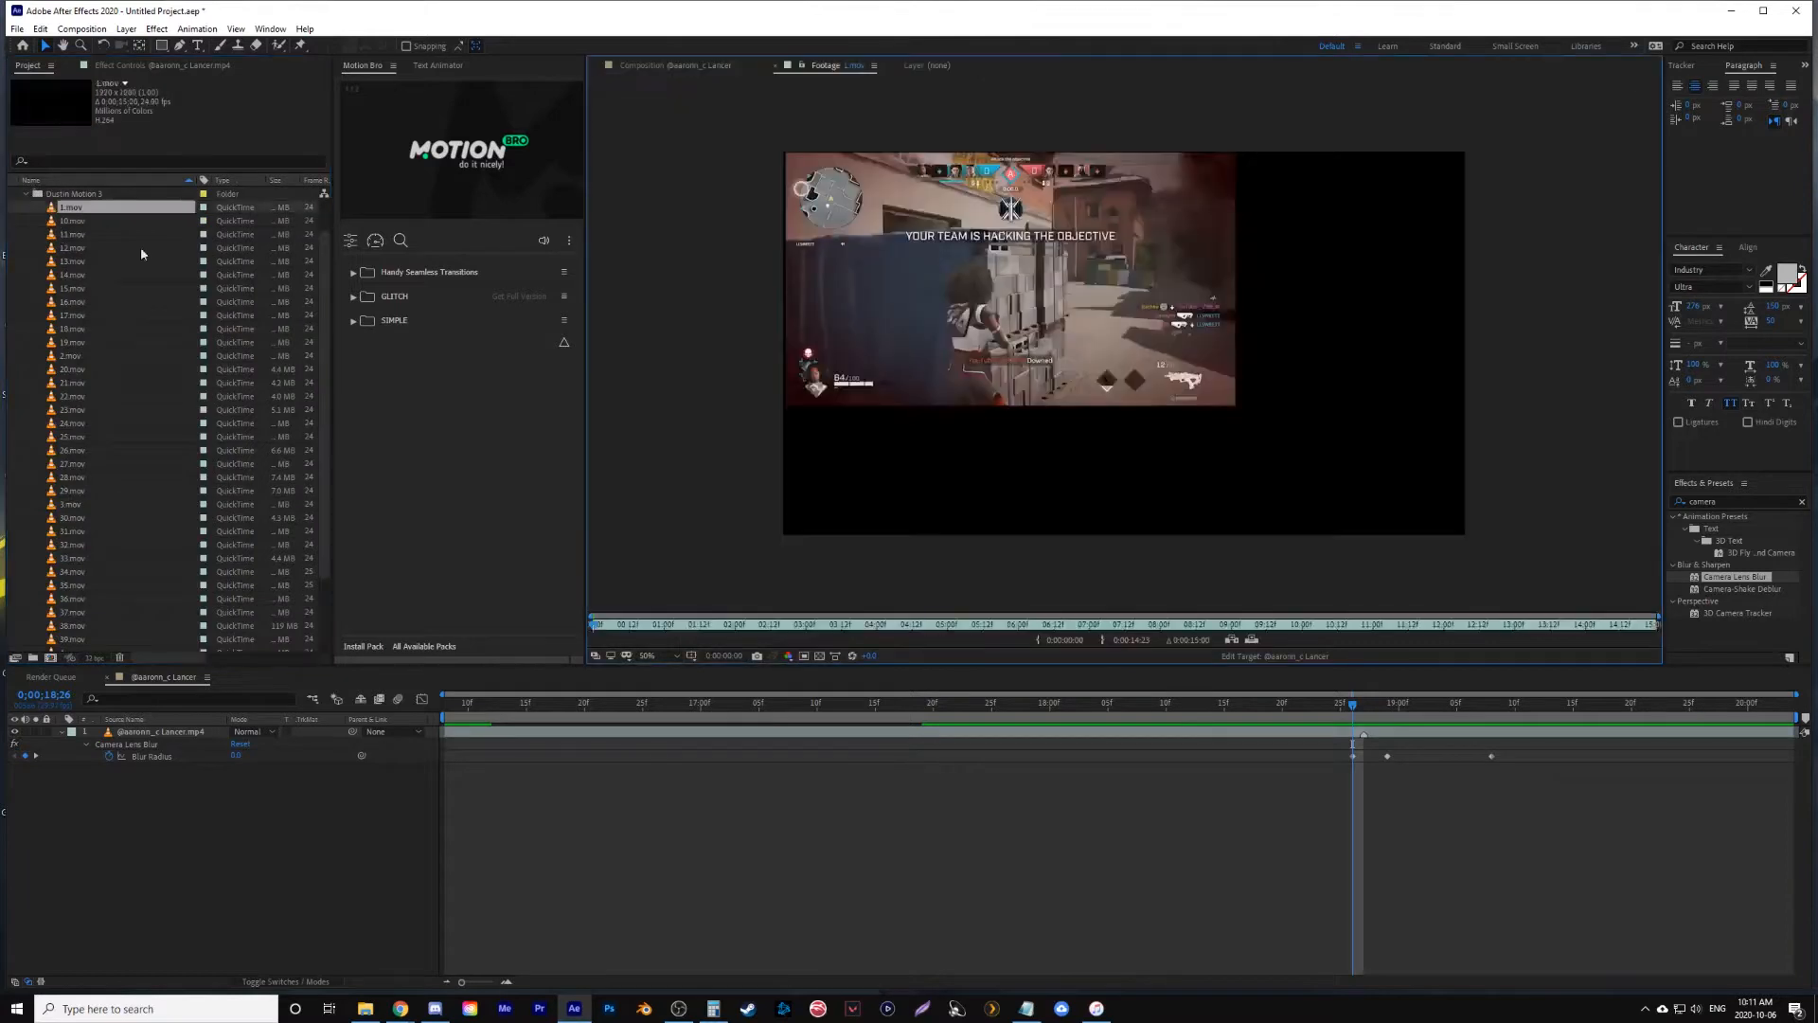
drag(822, 627, 871, 631)
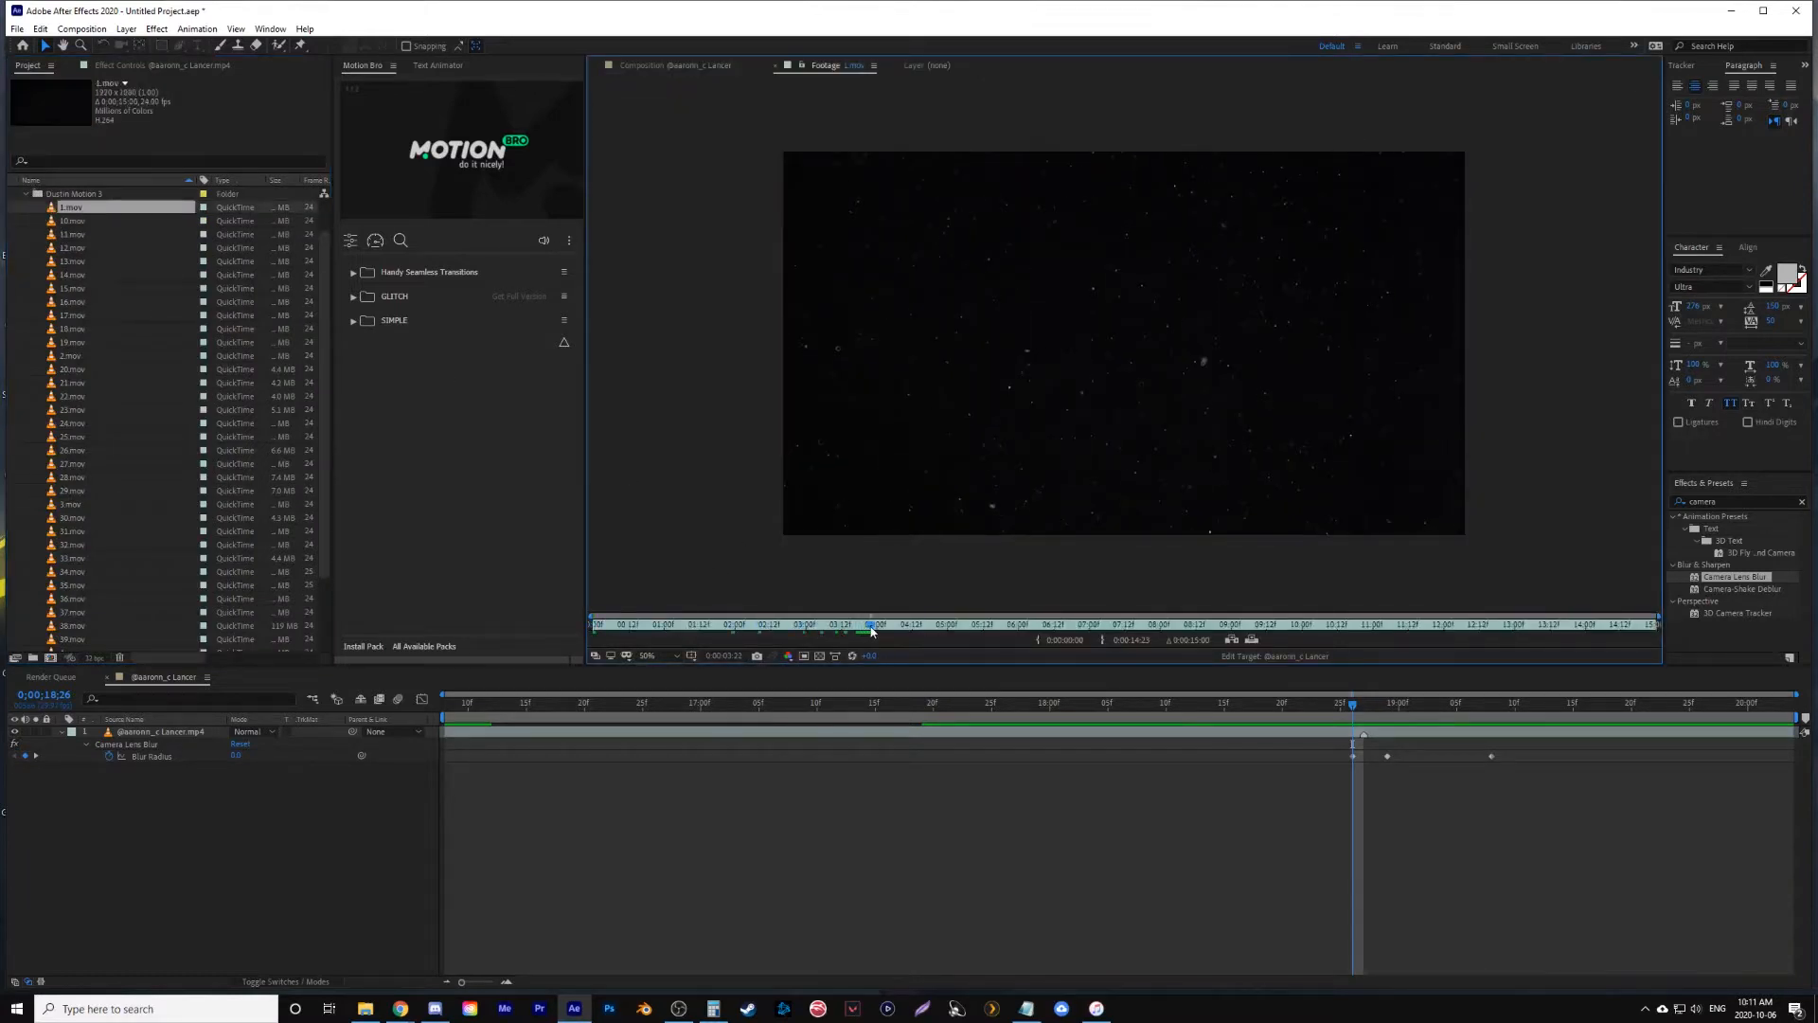
key(space)
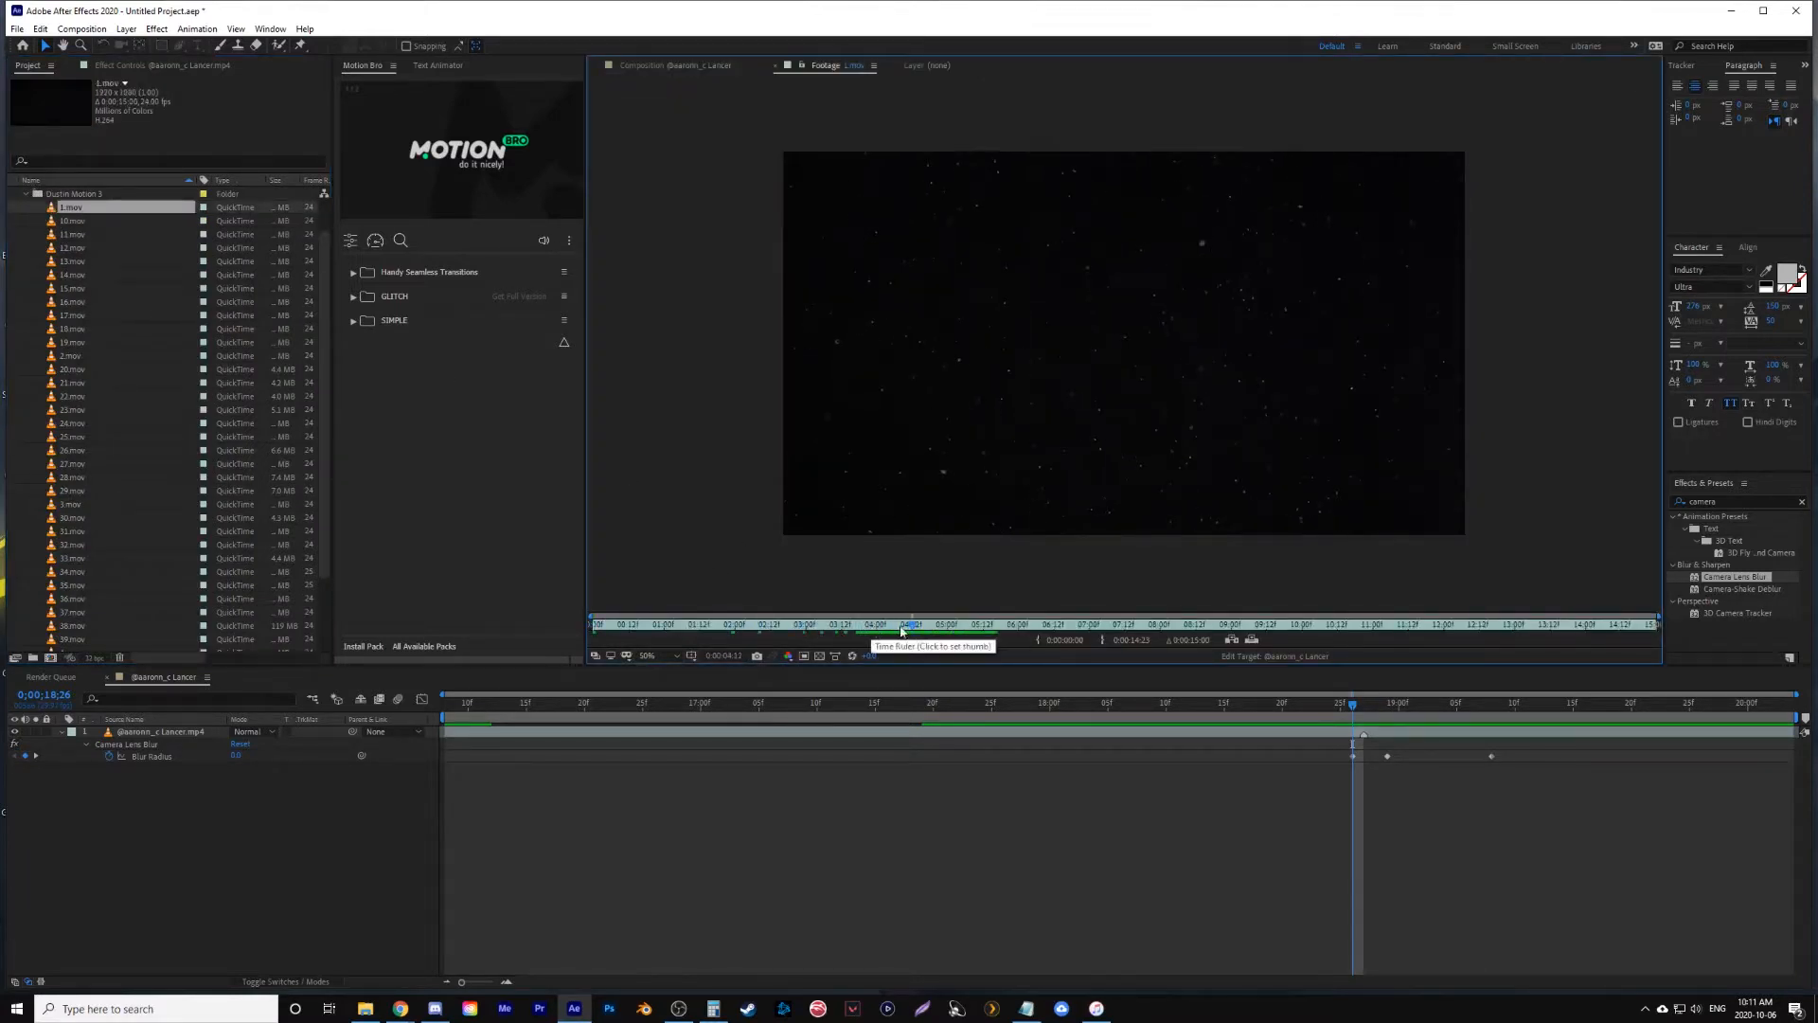
click(1041, 640)
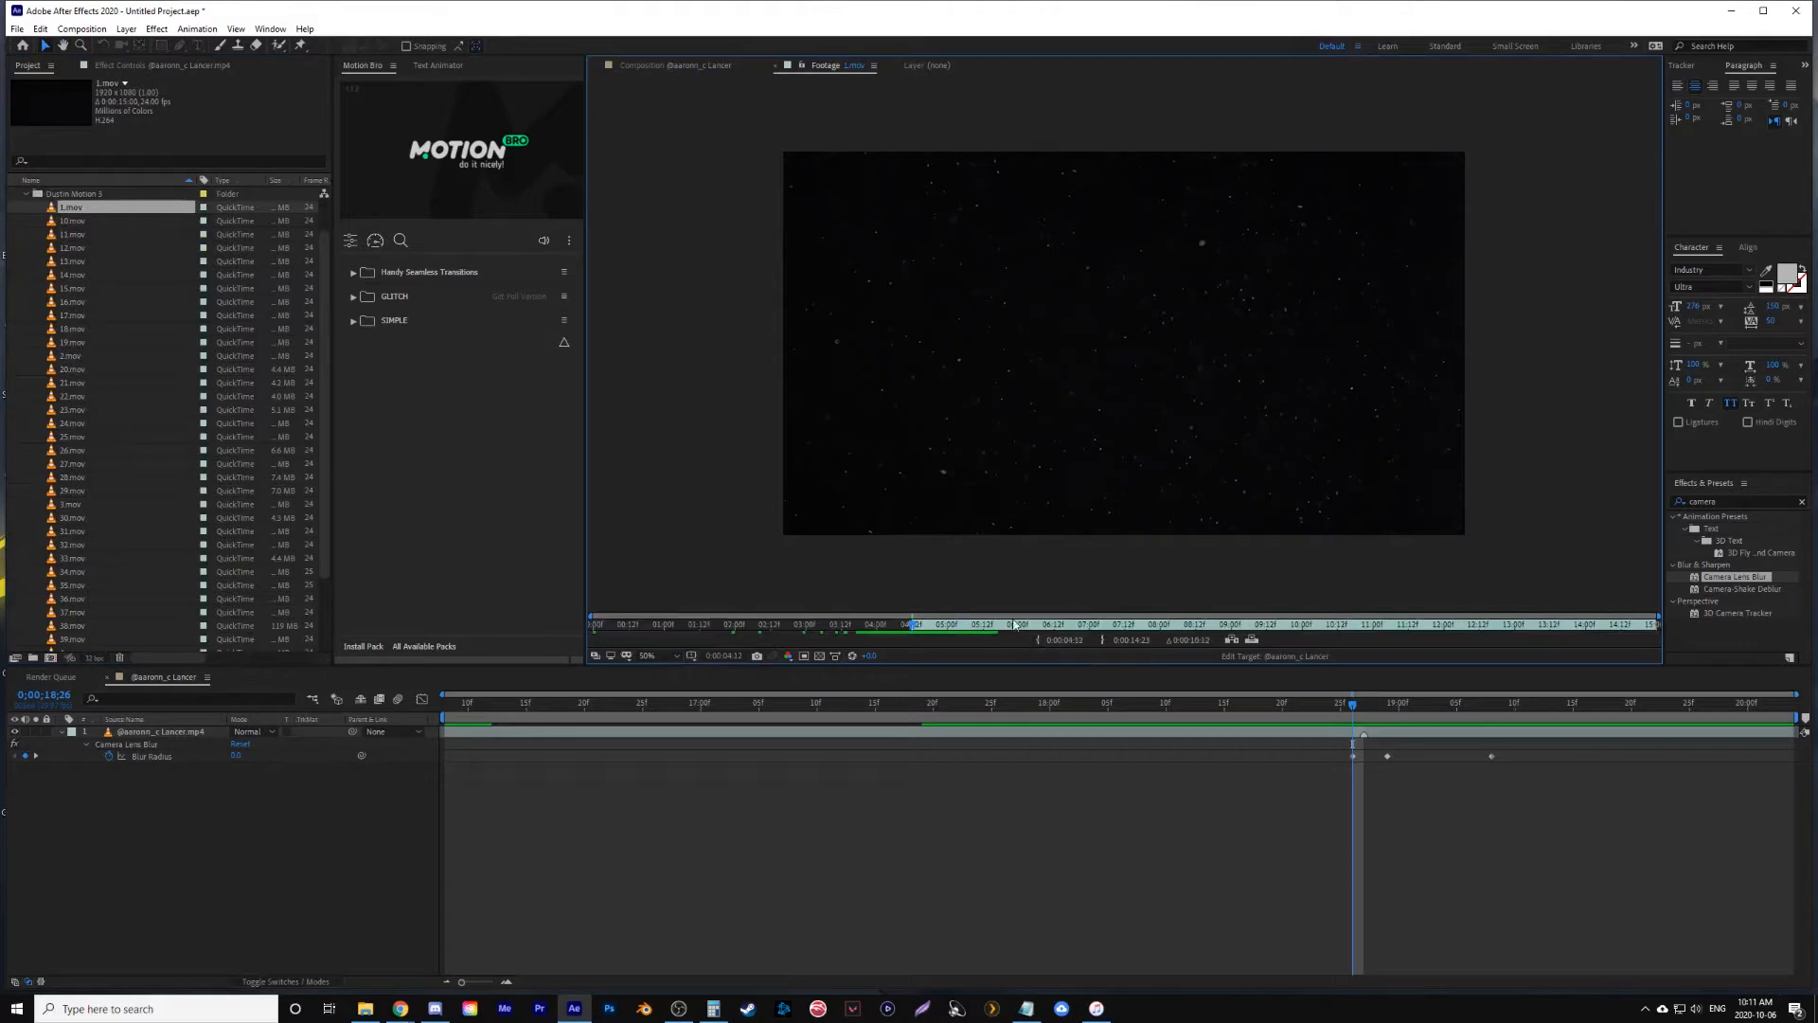
- Add 1.mov above the gameplay clip, starting just before 0;00;18;26, and set its blending mode to Screen
click(83, 210)
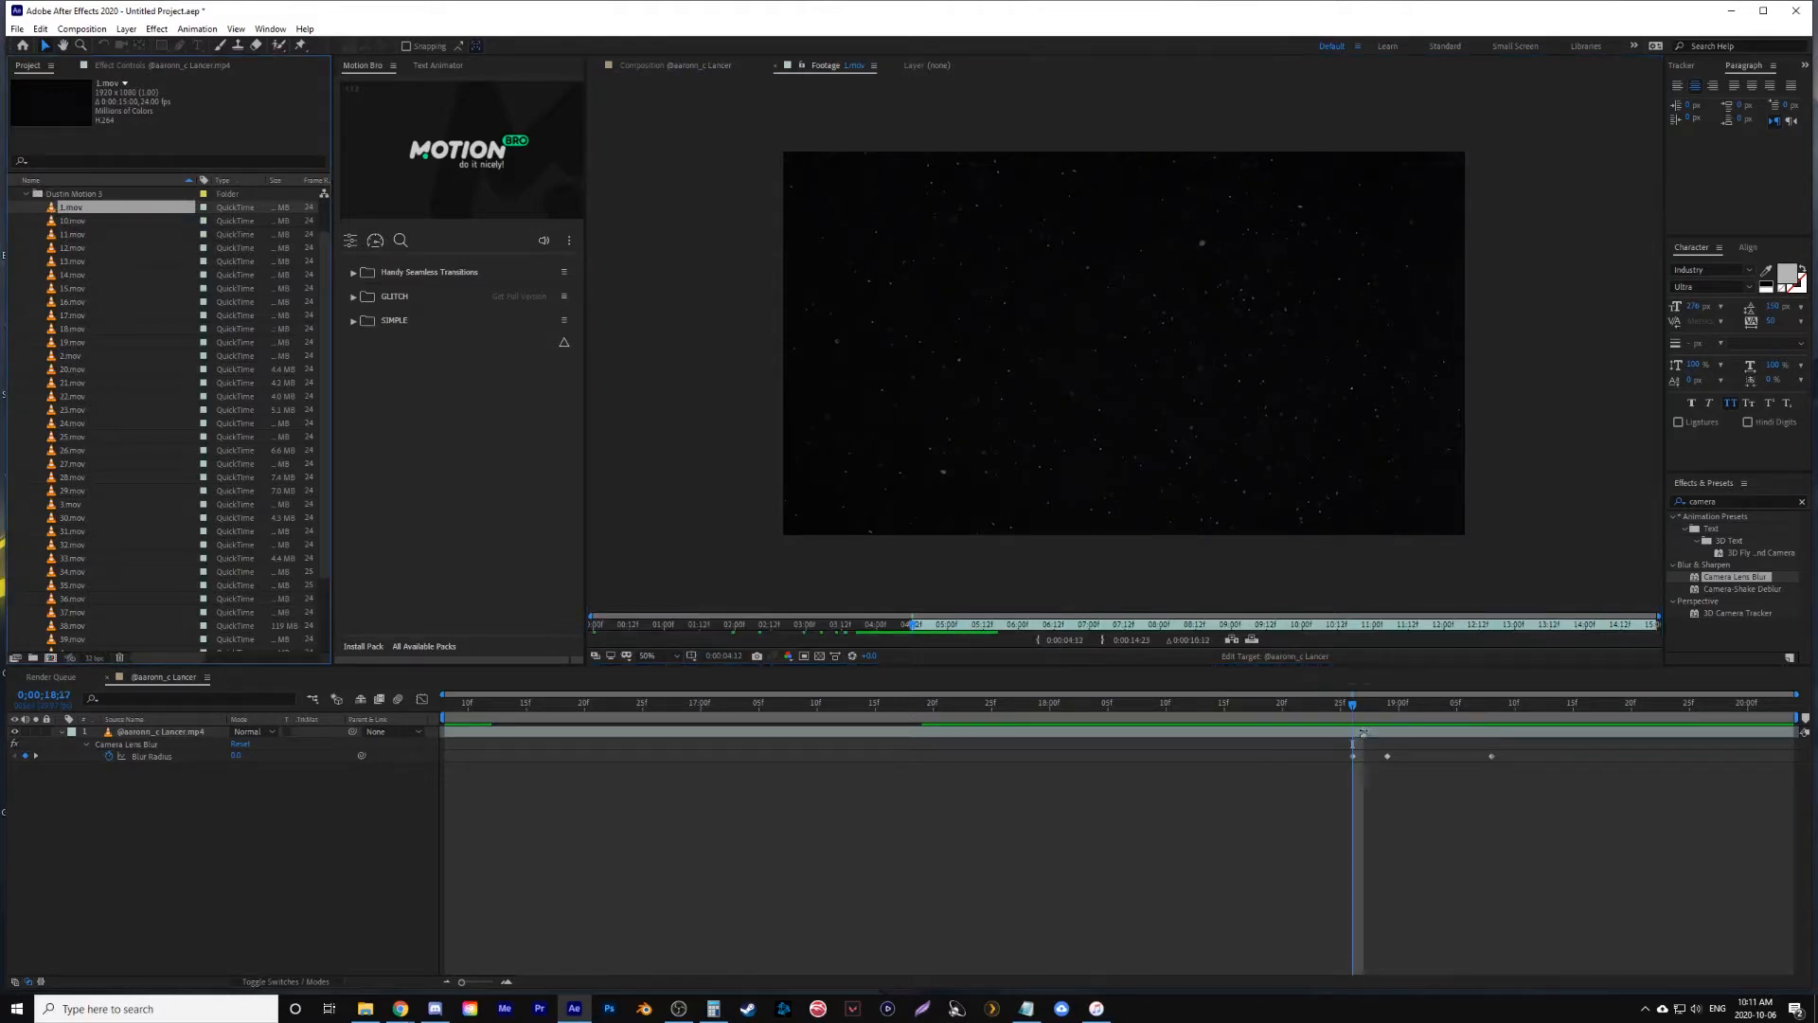
key(ctrl+/)
click(250, 732)
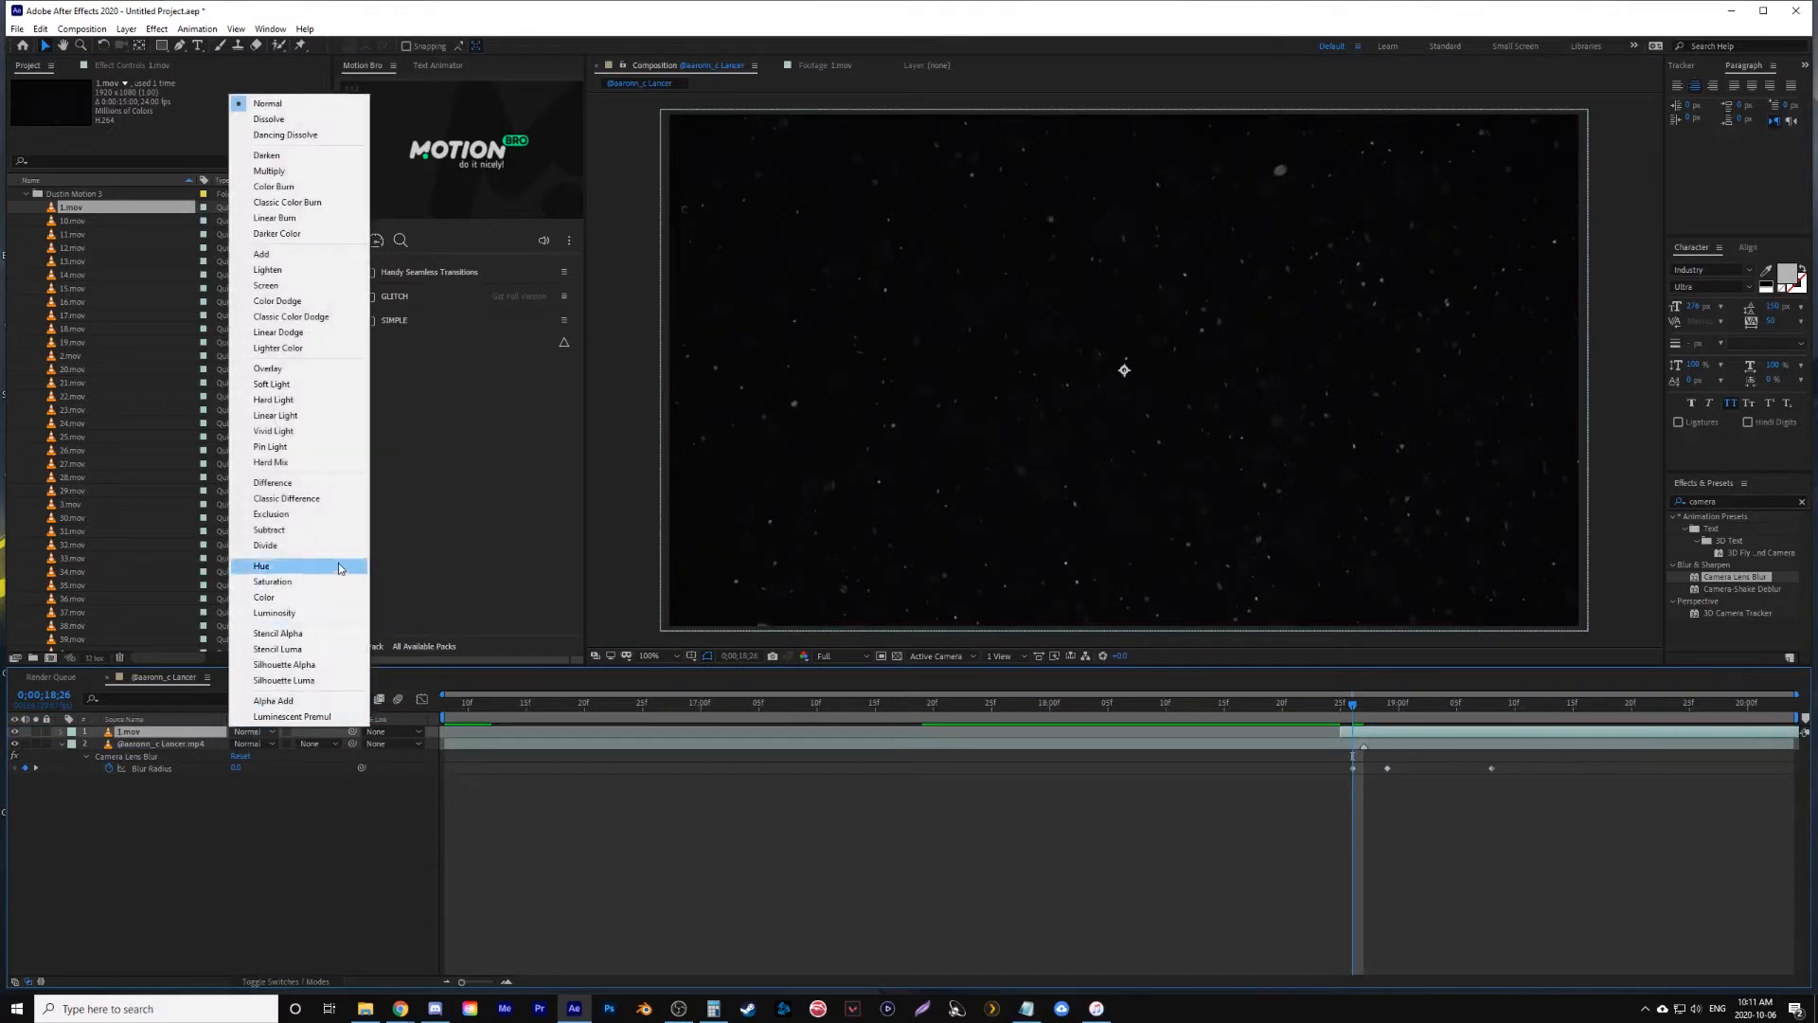
click(296, 287)
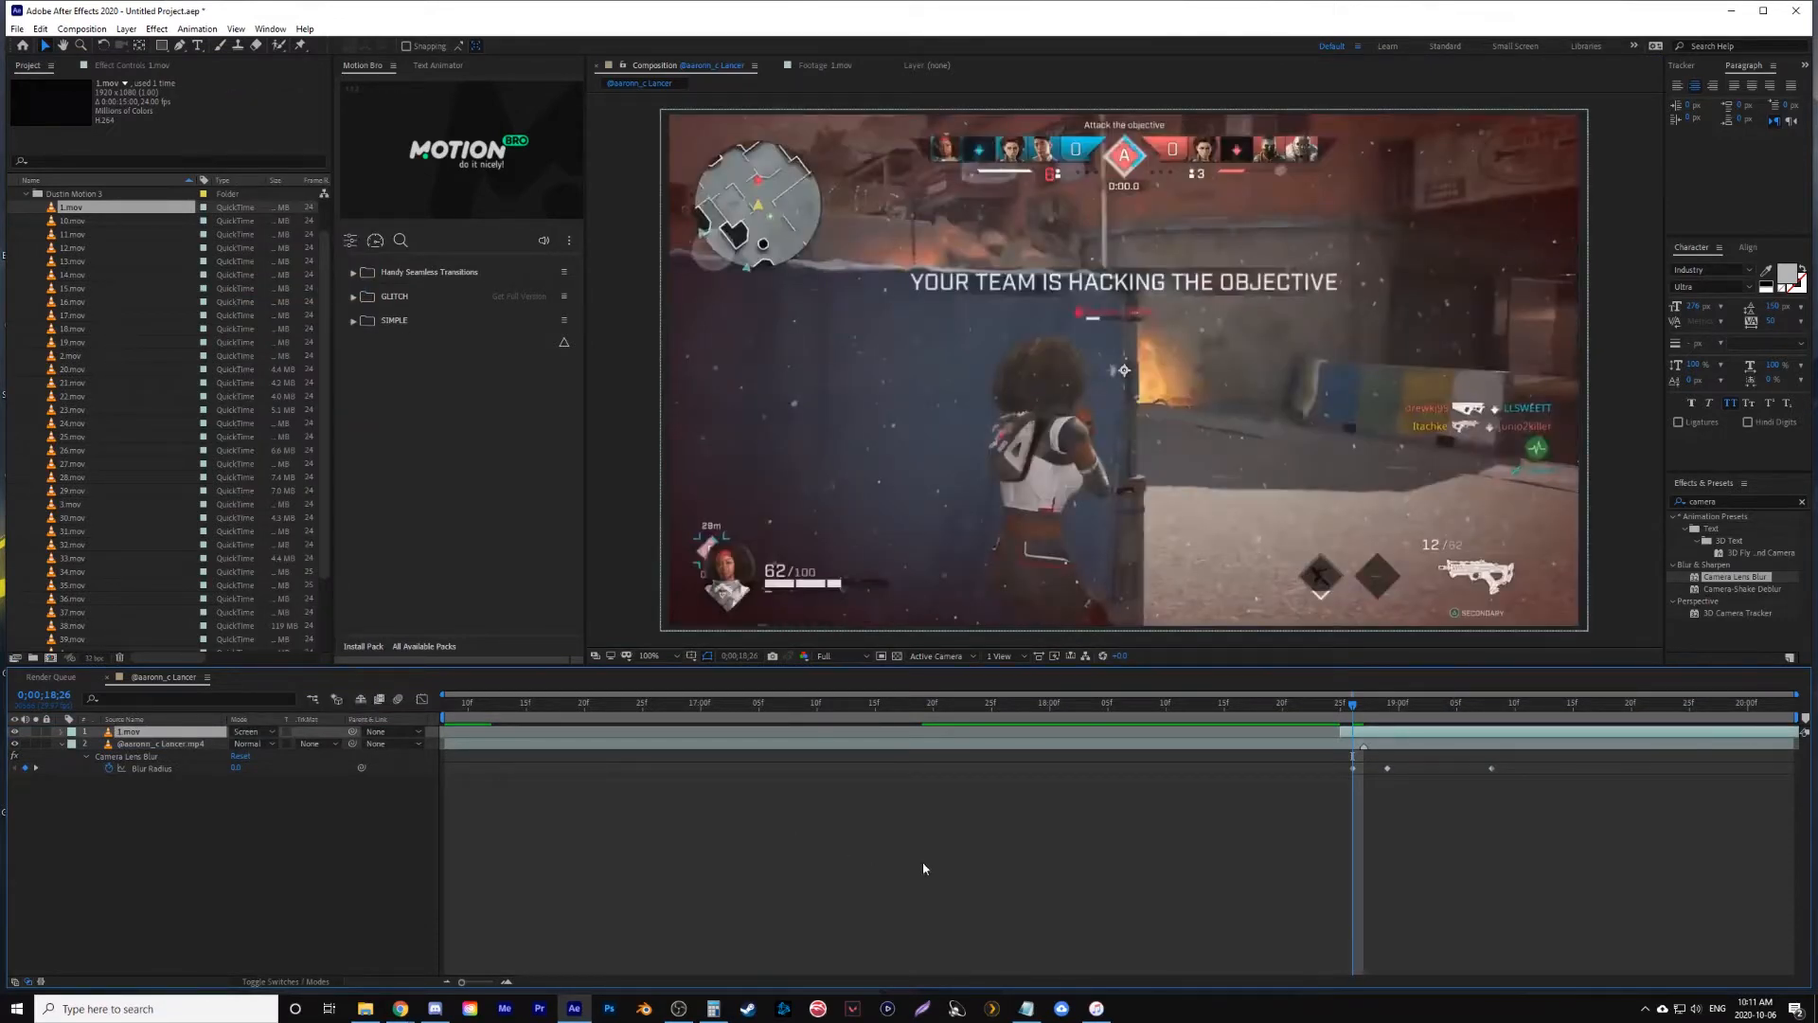
- Keyframe the 1.mov layer's Opacity at 0% at 0;00;18;26 and raise it at 0;00;18;29 so the particles fade in
key(t)
drag(244, 746, 104, 745)
click(98, 744)
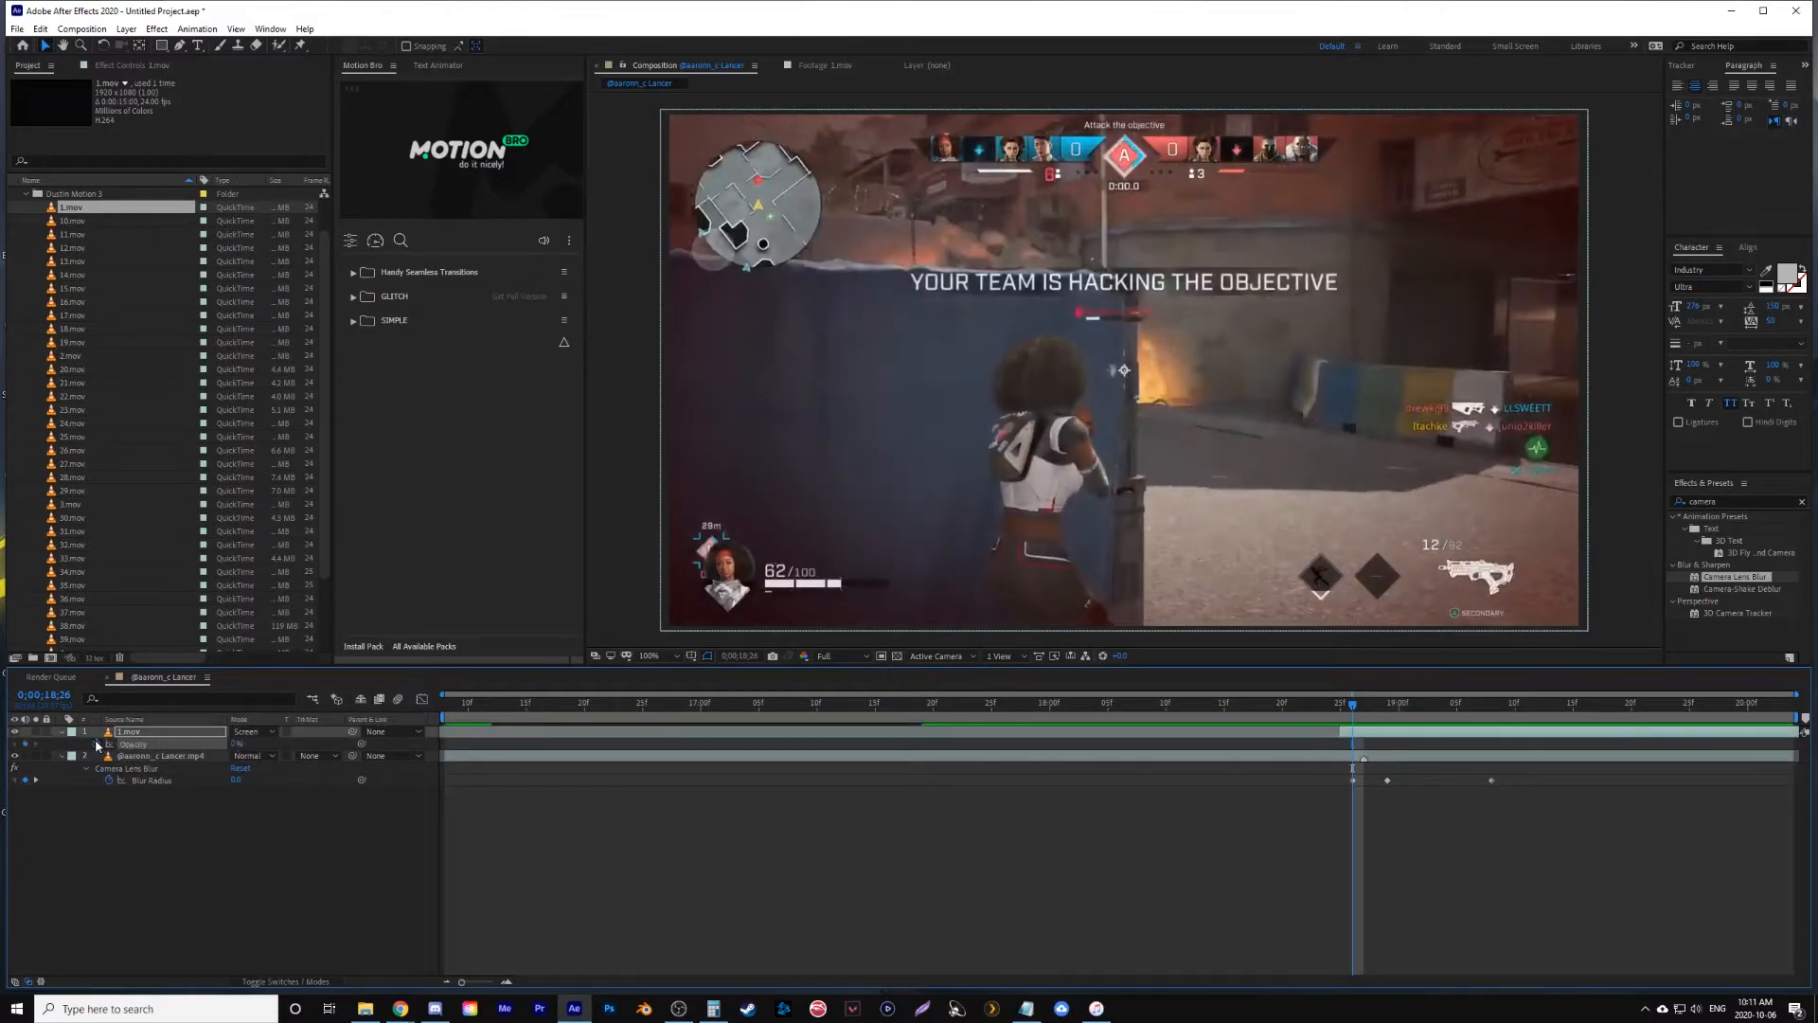
key(Page_Down)
key(Page_Down)
key(Page_Down)
drag(234, 745, 313, 746)
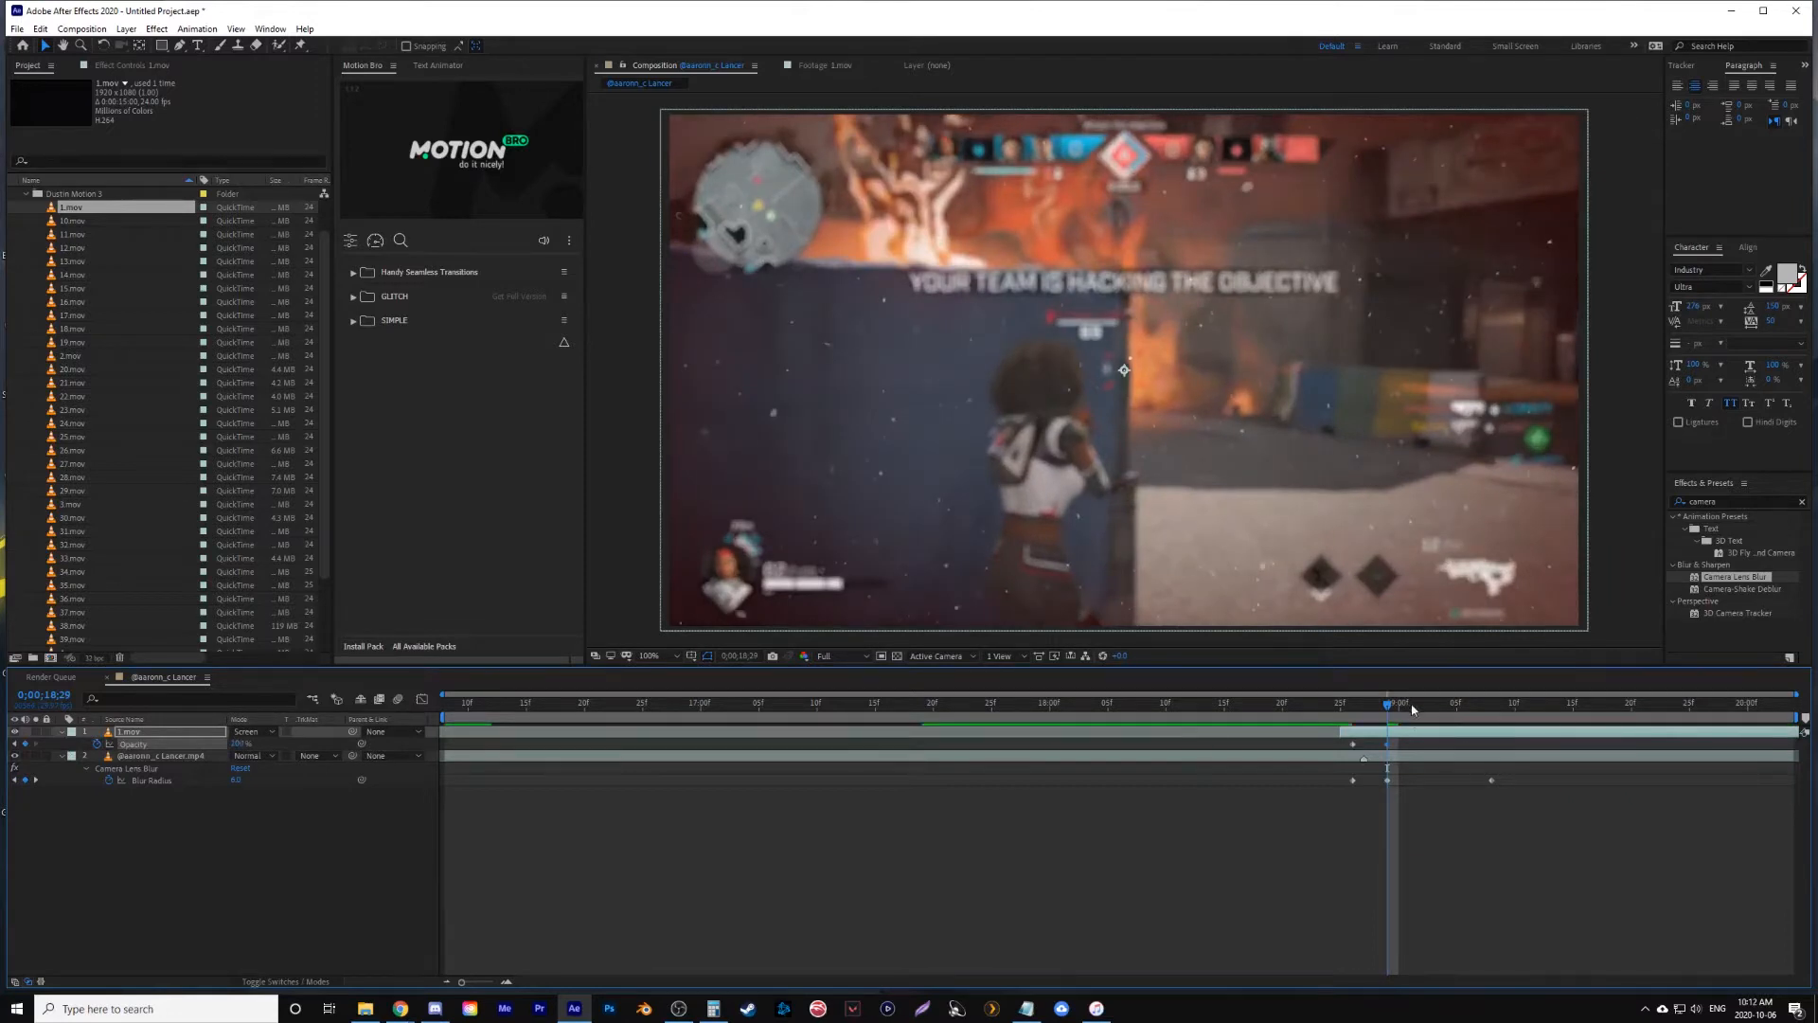
- Fade the particle layer's Opacity back to 0% at 0;00;19;14 and preview the fade
key(space)
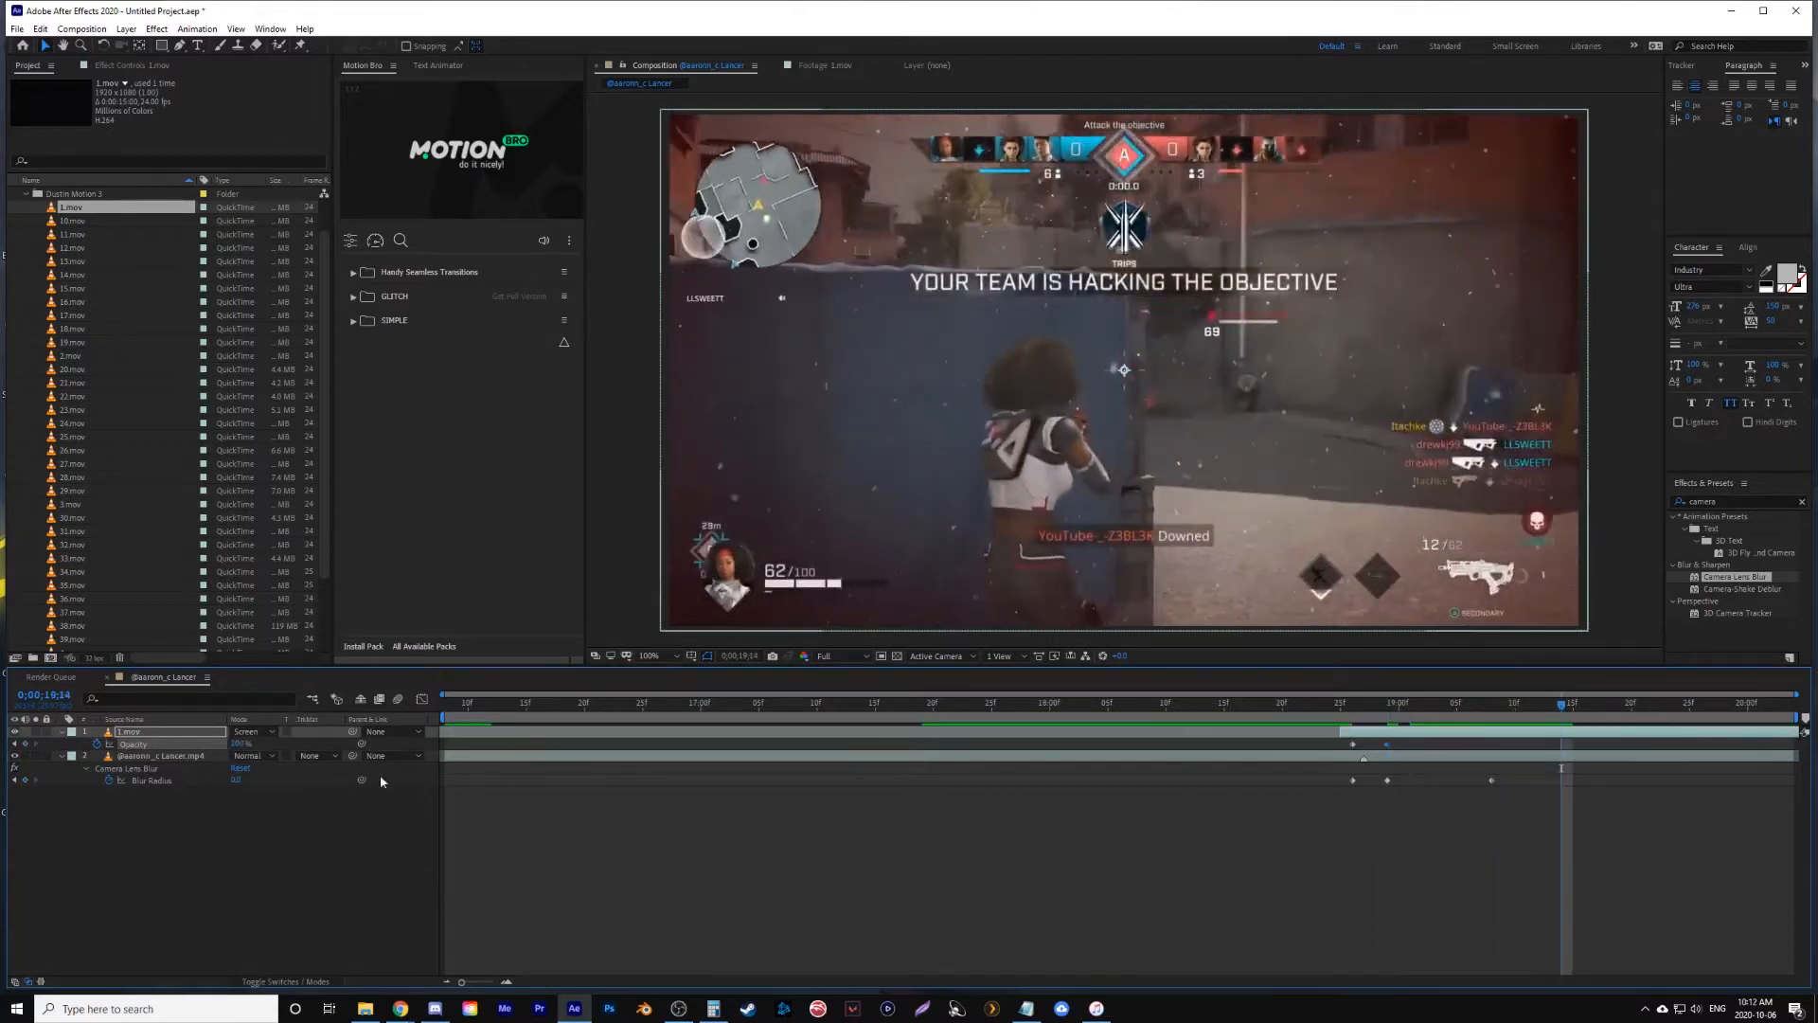
click(1233, 704)
key(space)
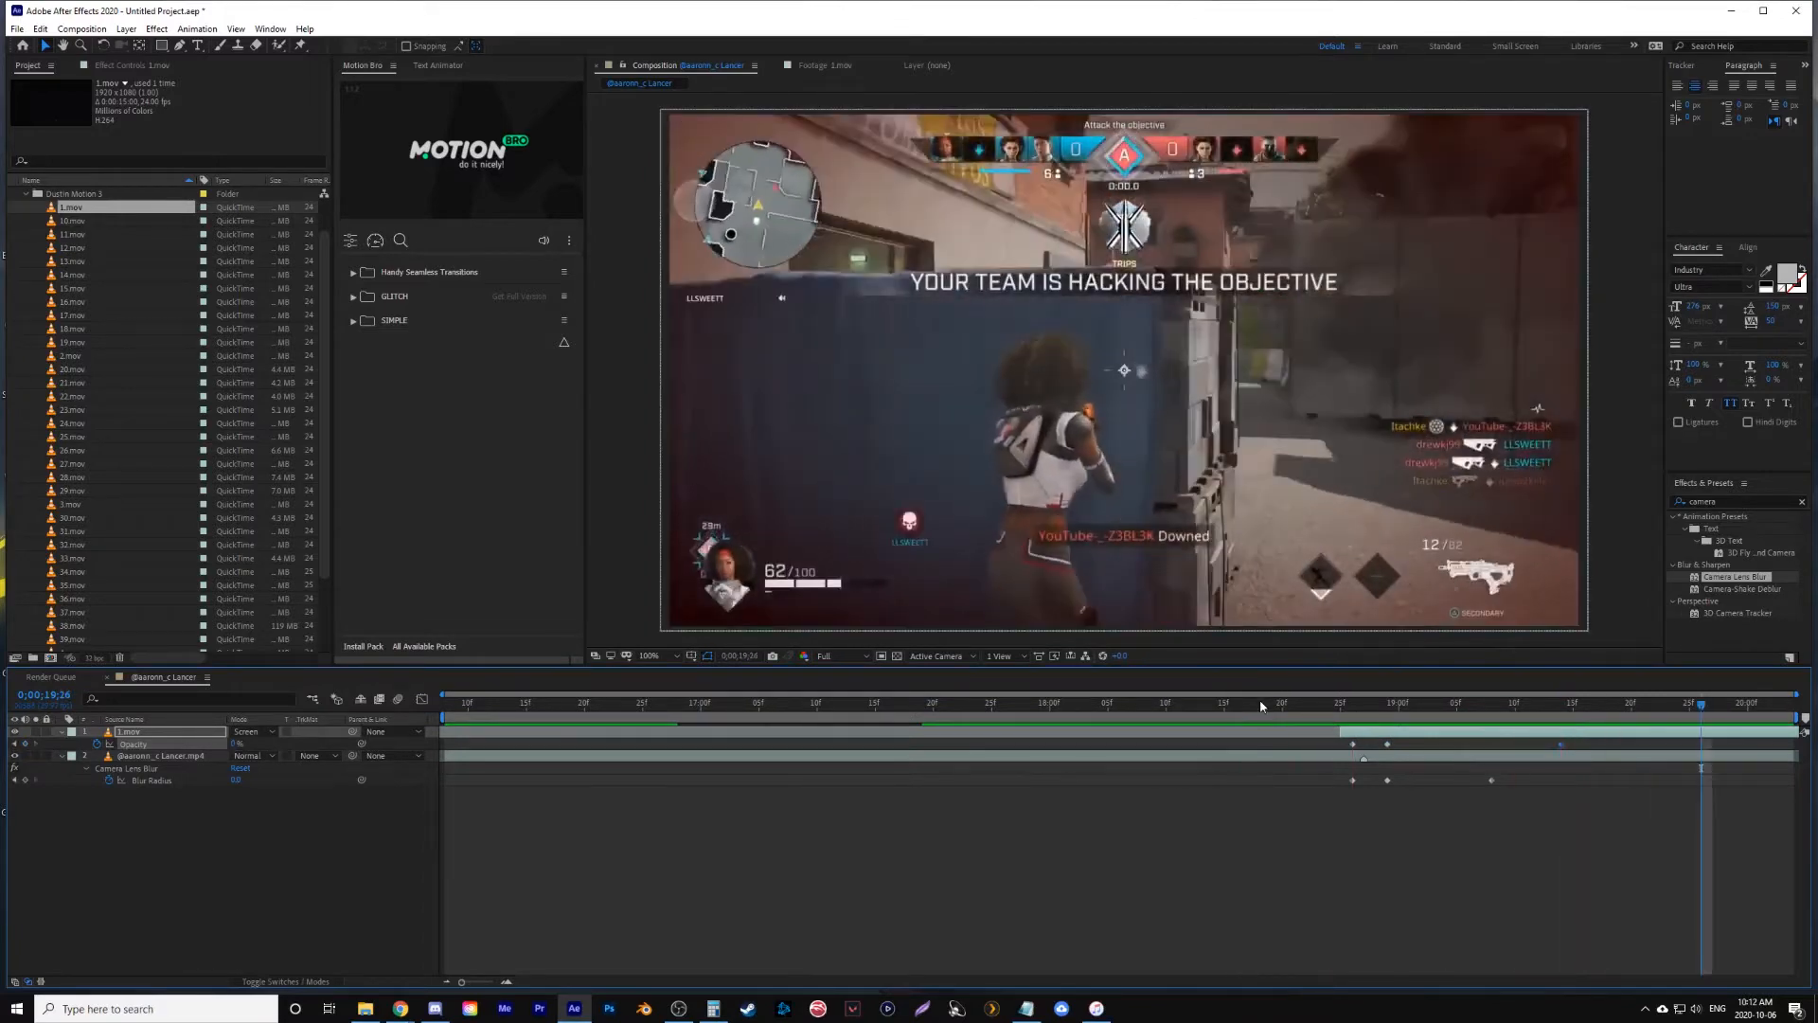
- Move the particle layer's final Opacity keyframe earlier to 0;00;19;12 and adjust the peak Opacity at 0;00;18;29
drag(1304, 711, 1495, 707)
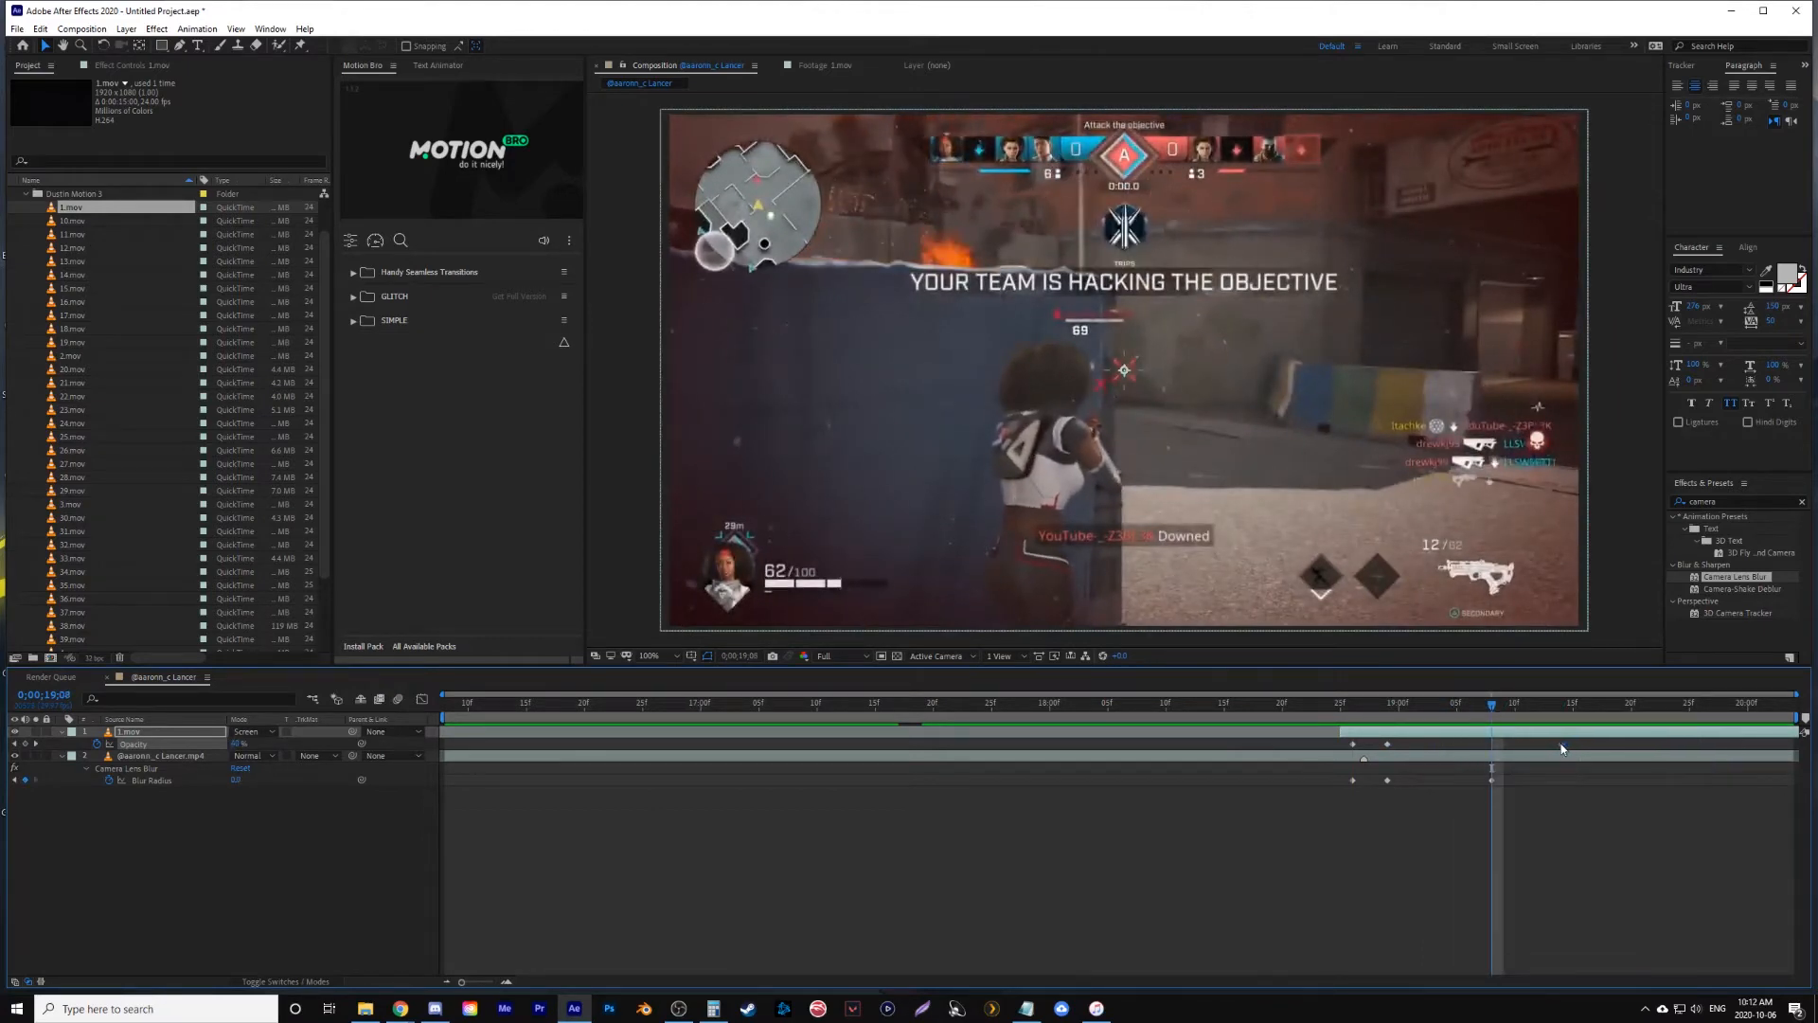
key(space)
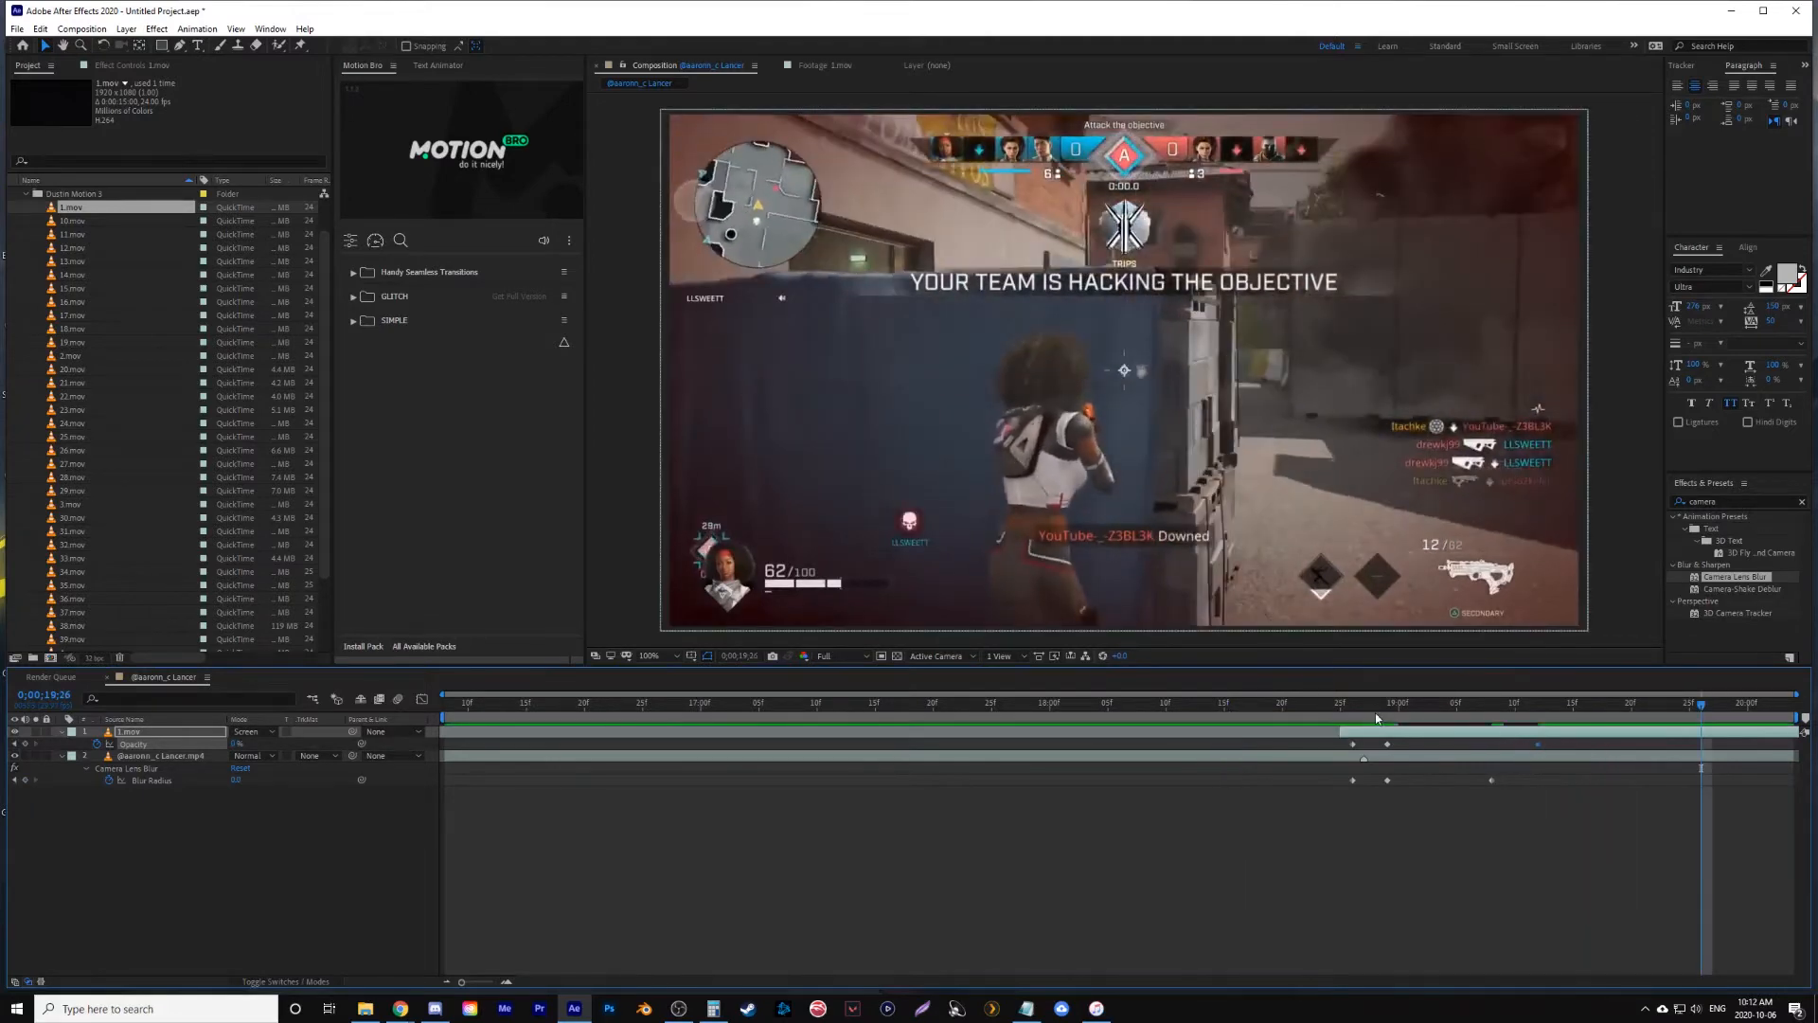
drag(1375, 712, 1391, 713)
key(Page_Down)
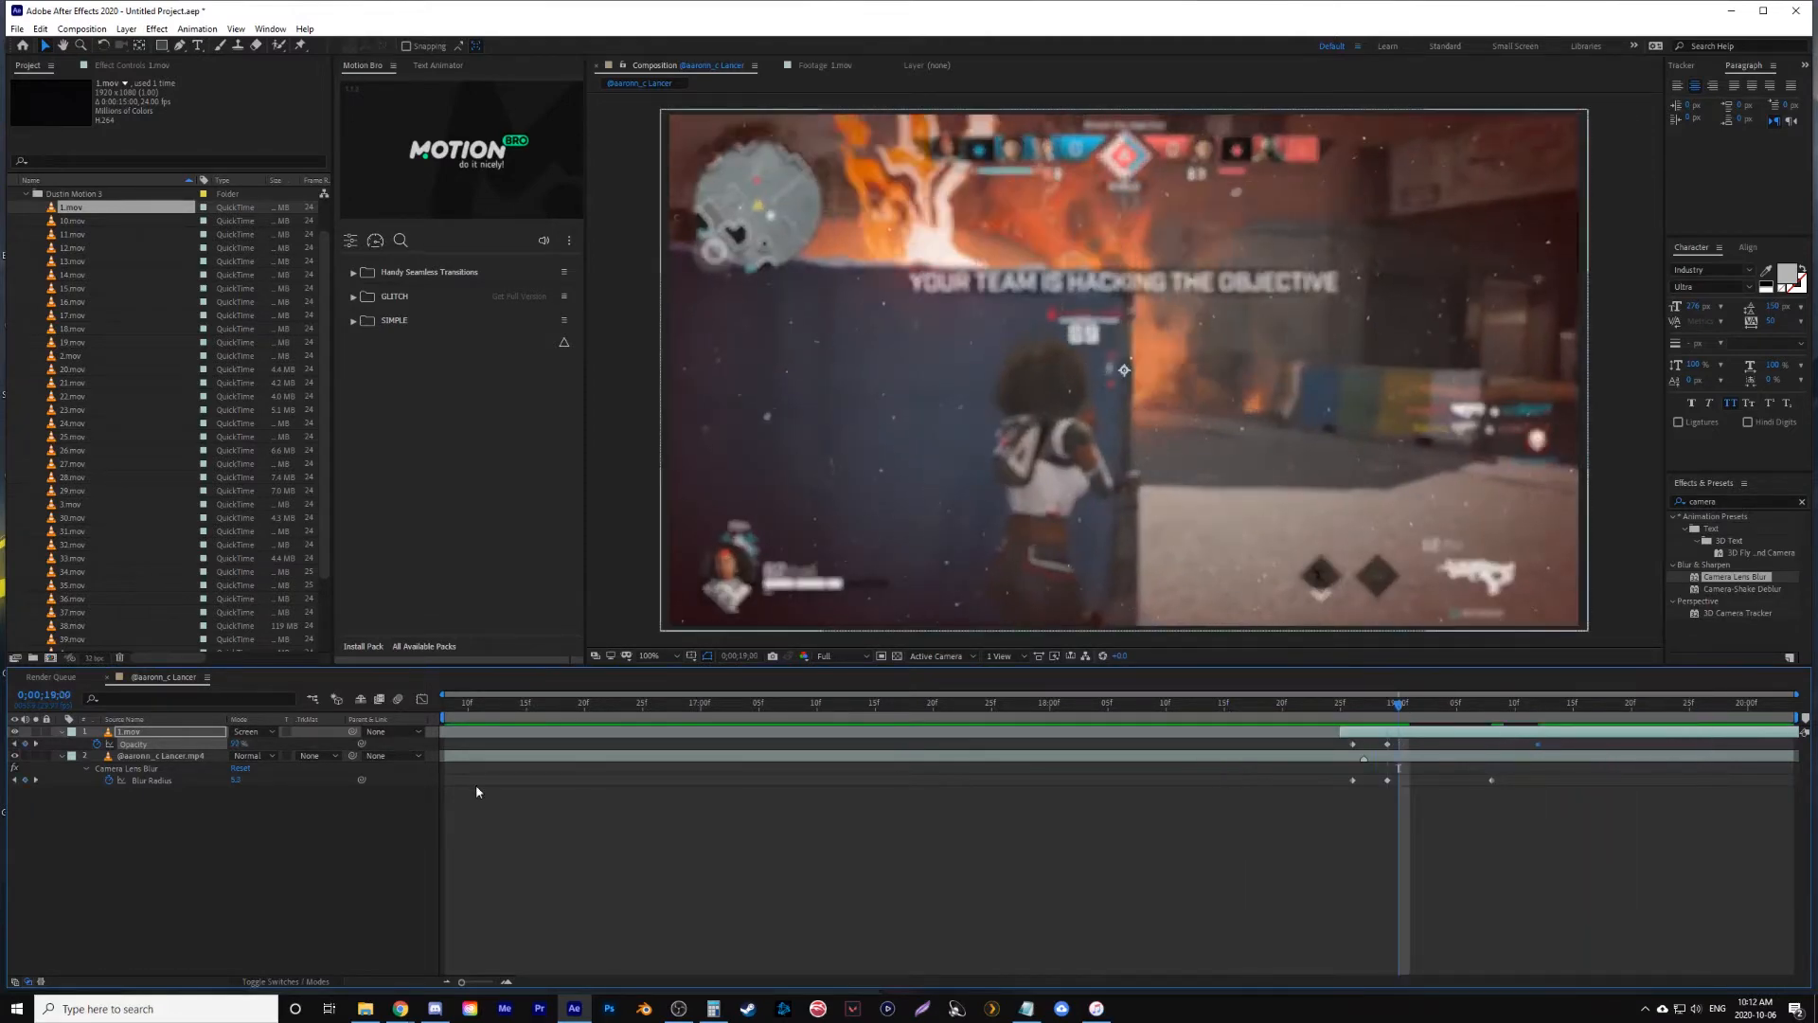
key(Page_Up)
click(242, 743)
- Create an adjustment layer above all layers and apply the Transform effect to it
click(126, 28)
mouse_move(142, 48)
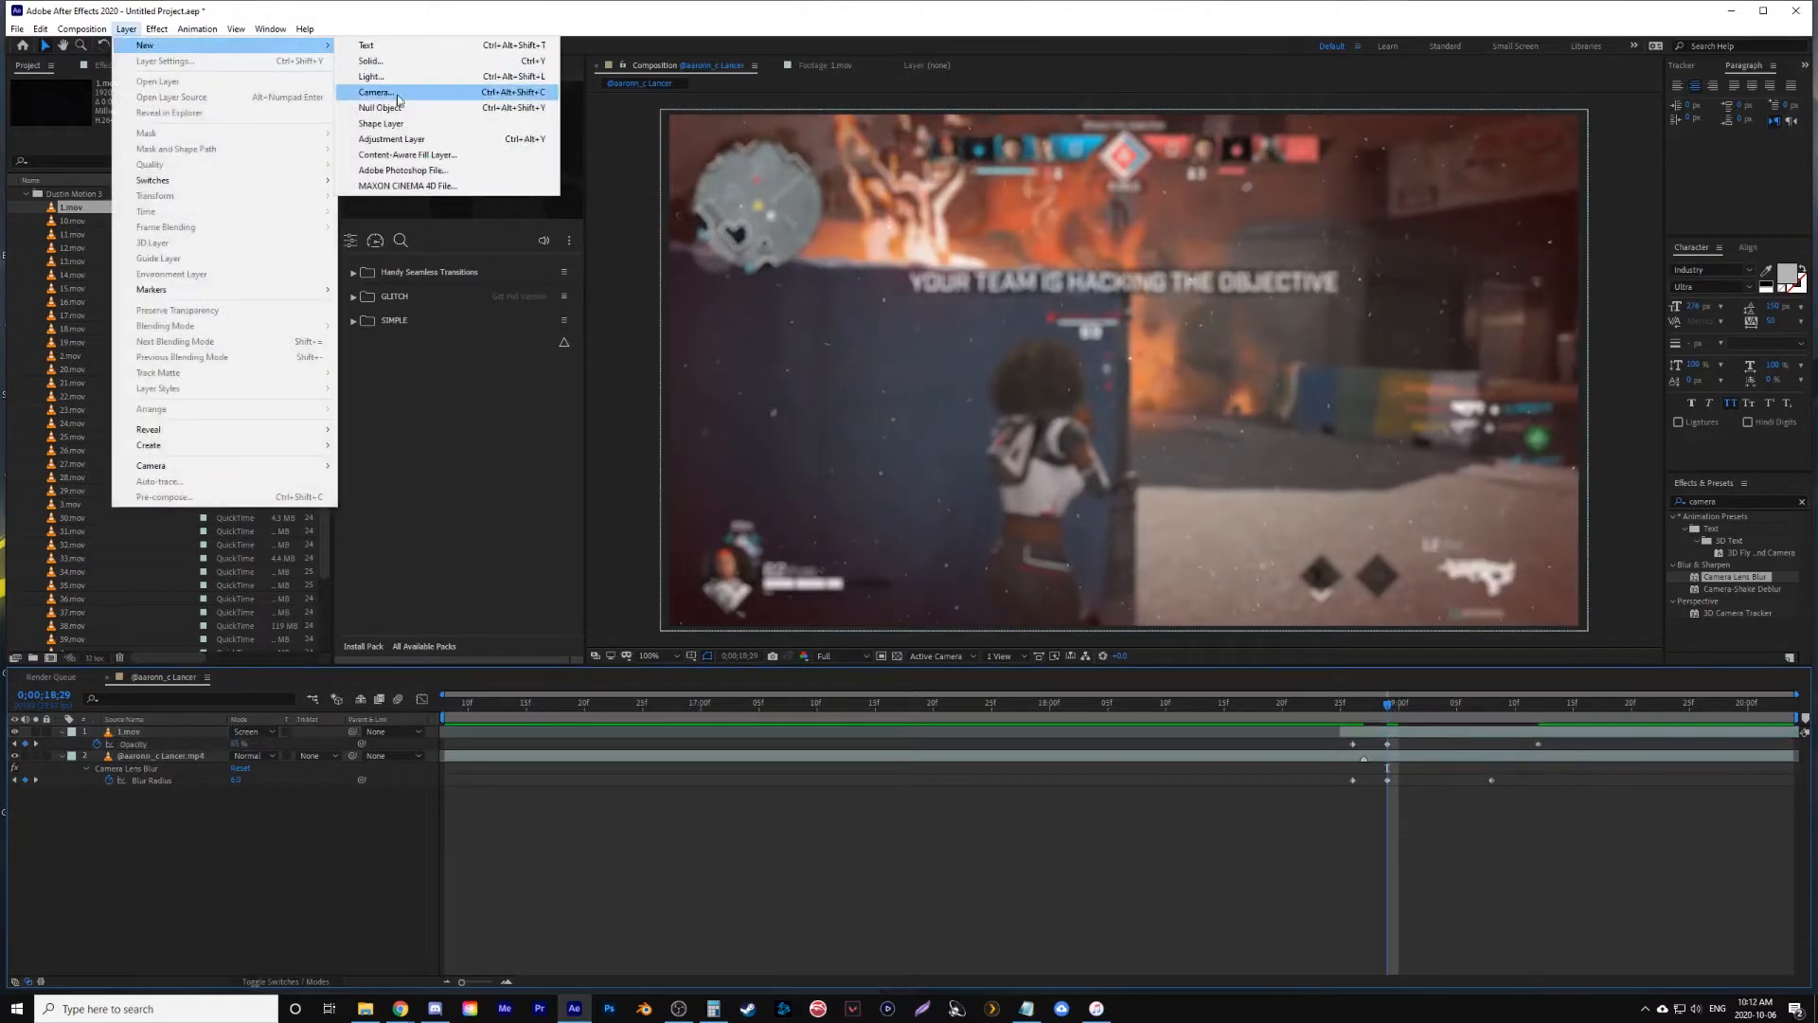
click(423, 141)
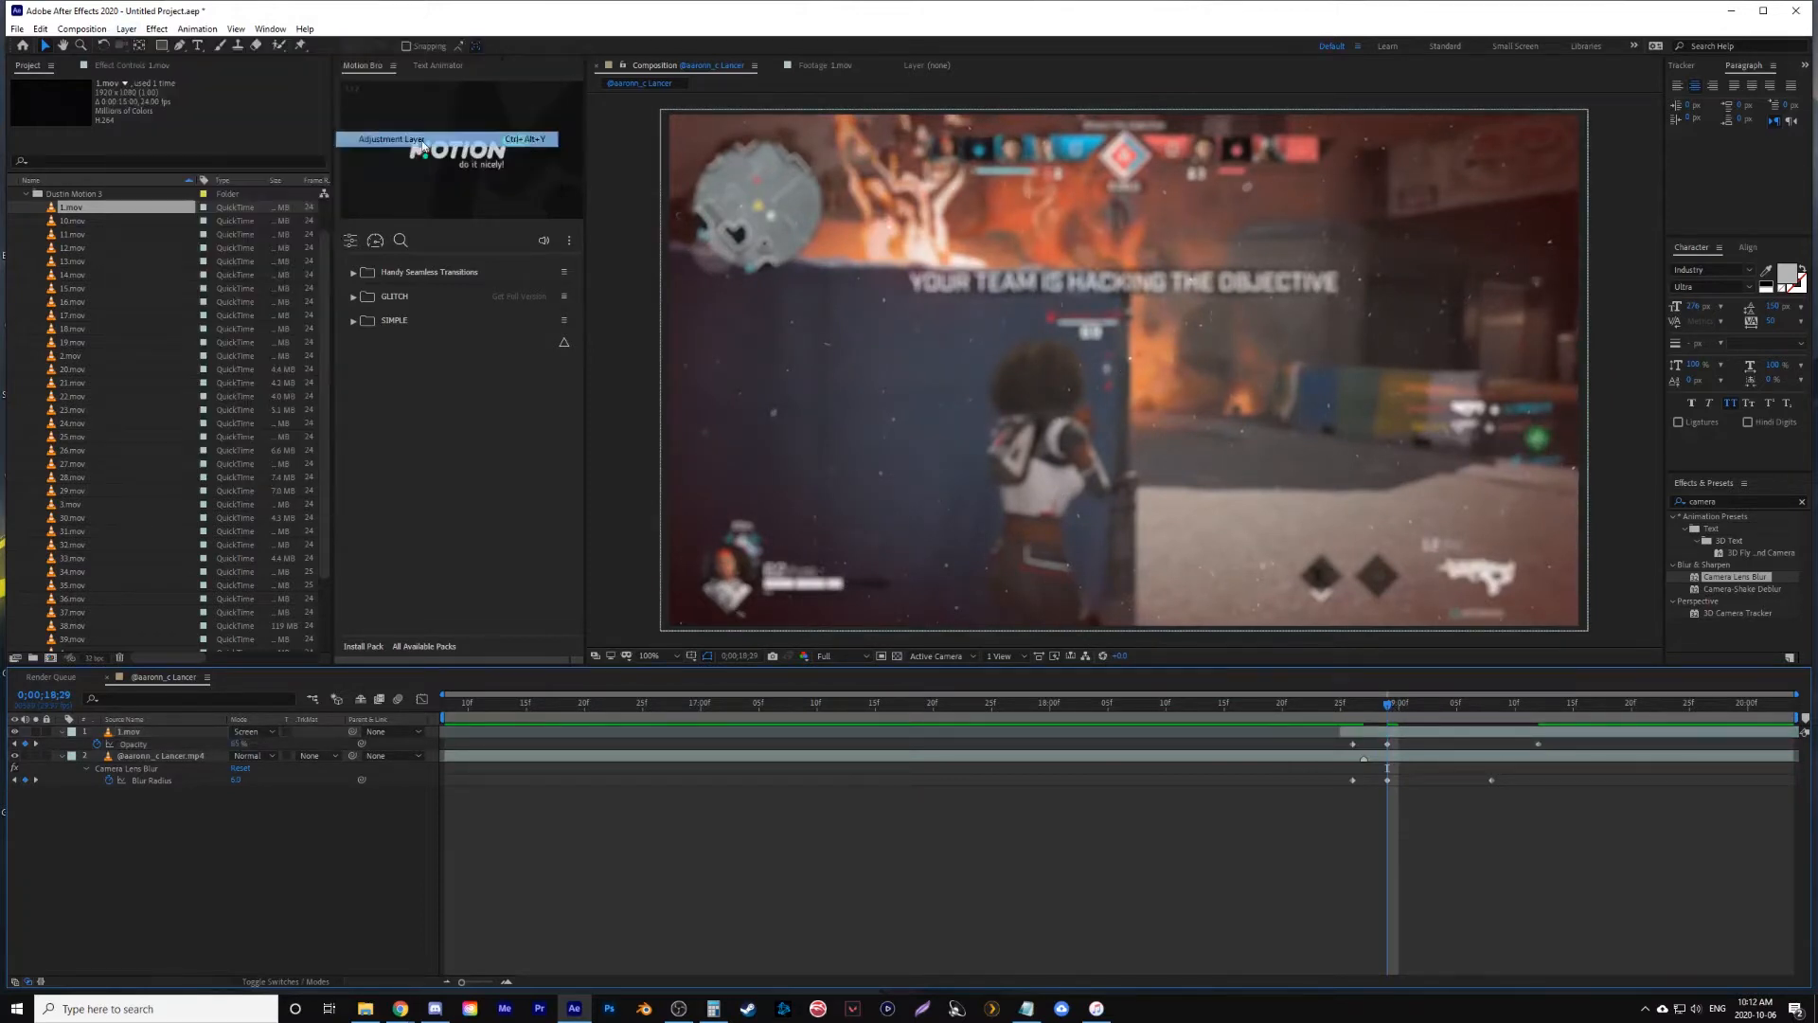
click(1352, 711)
click(1802, 502)
text(trans)
click(1705, 580)
drag(1705, 580, 1375, 732)
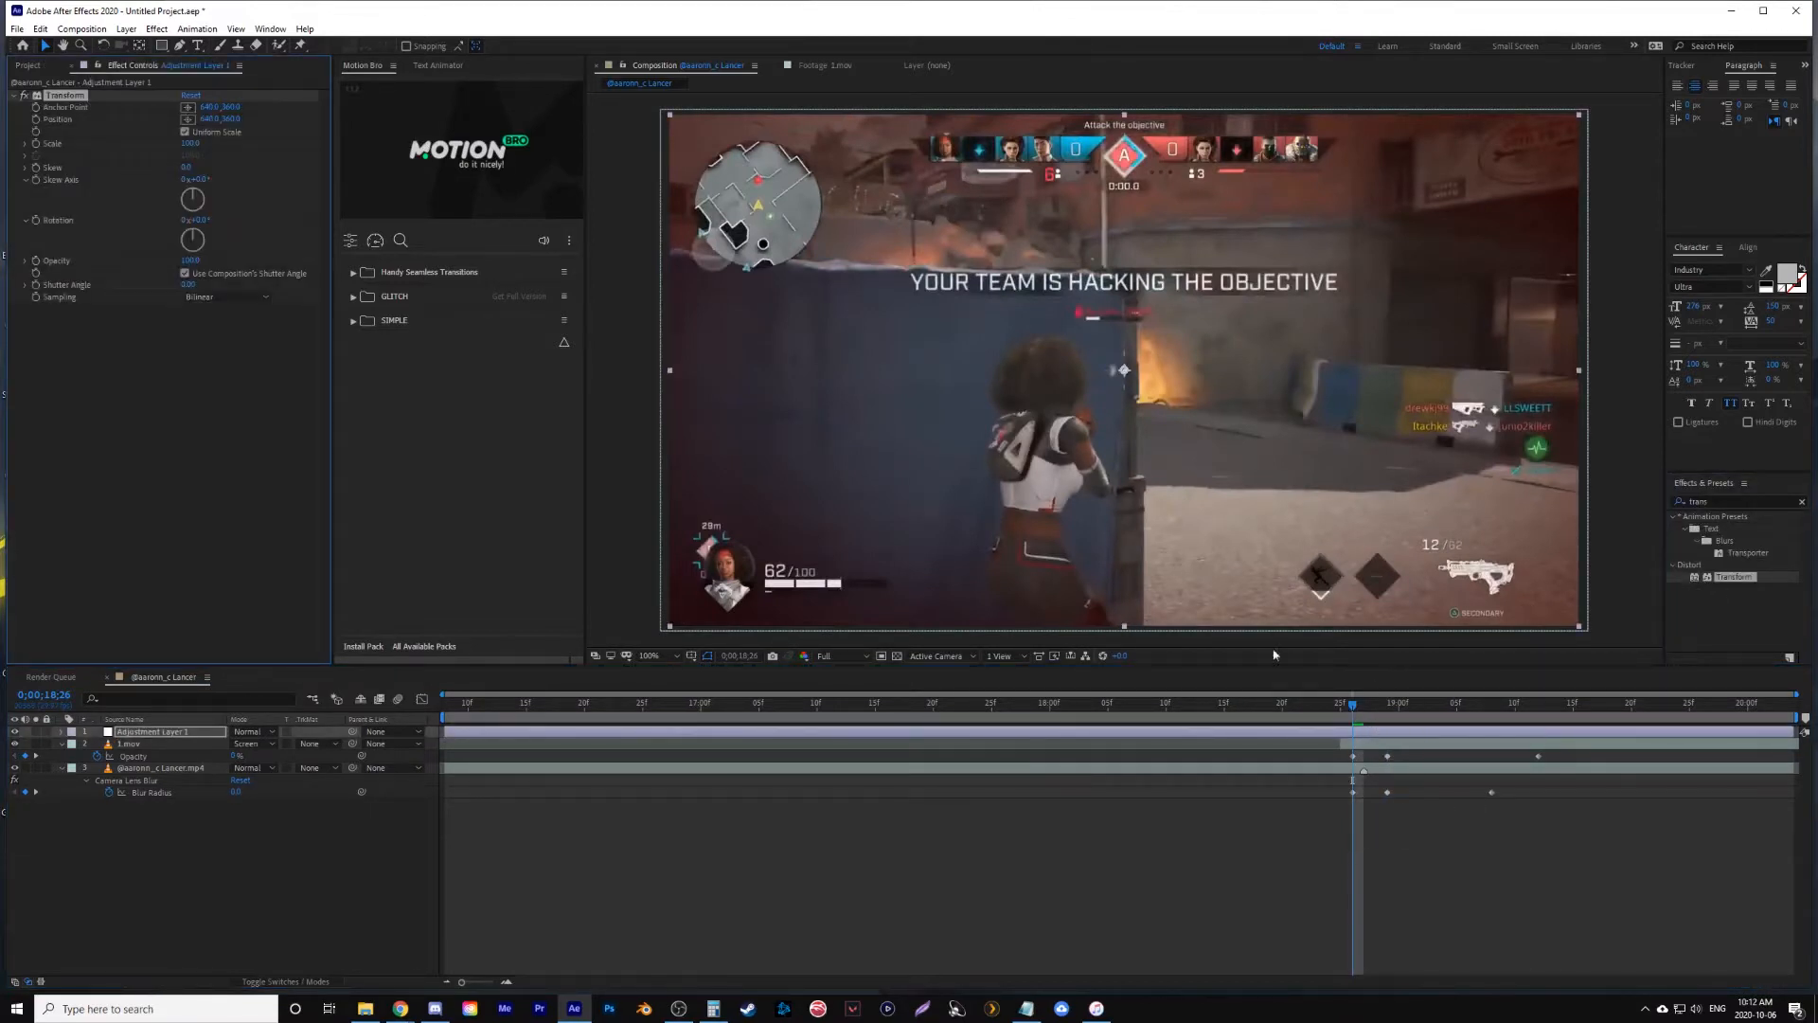
- Keyframe the Transform effect's Scale from 100, enlarge it to about 116 at 0;00;18;29, and preview the zoom
key(Page_Up)
key(Page_Down)
key(Page_Down)
key(Page_Down)
key(Page_Down)
click(36, 143)
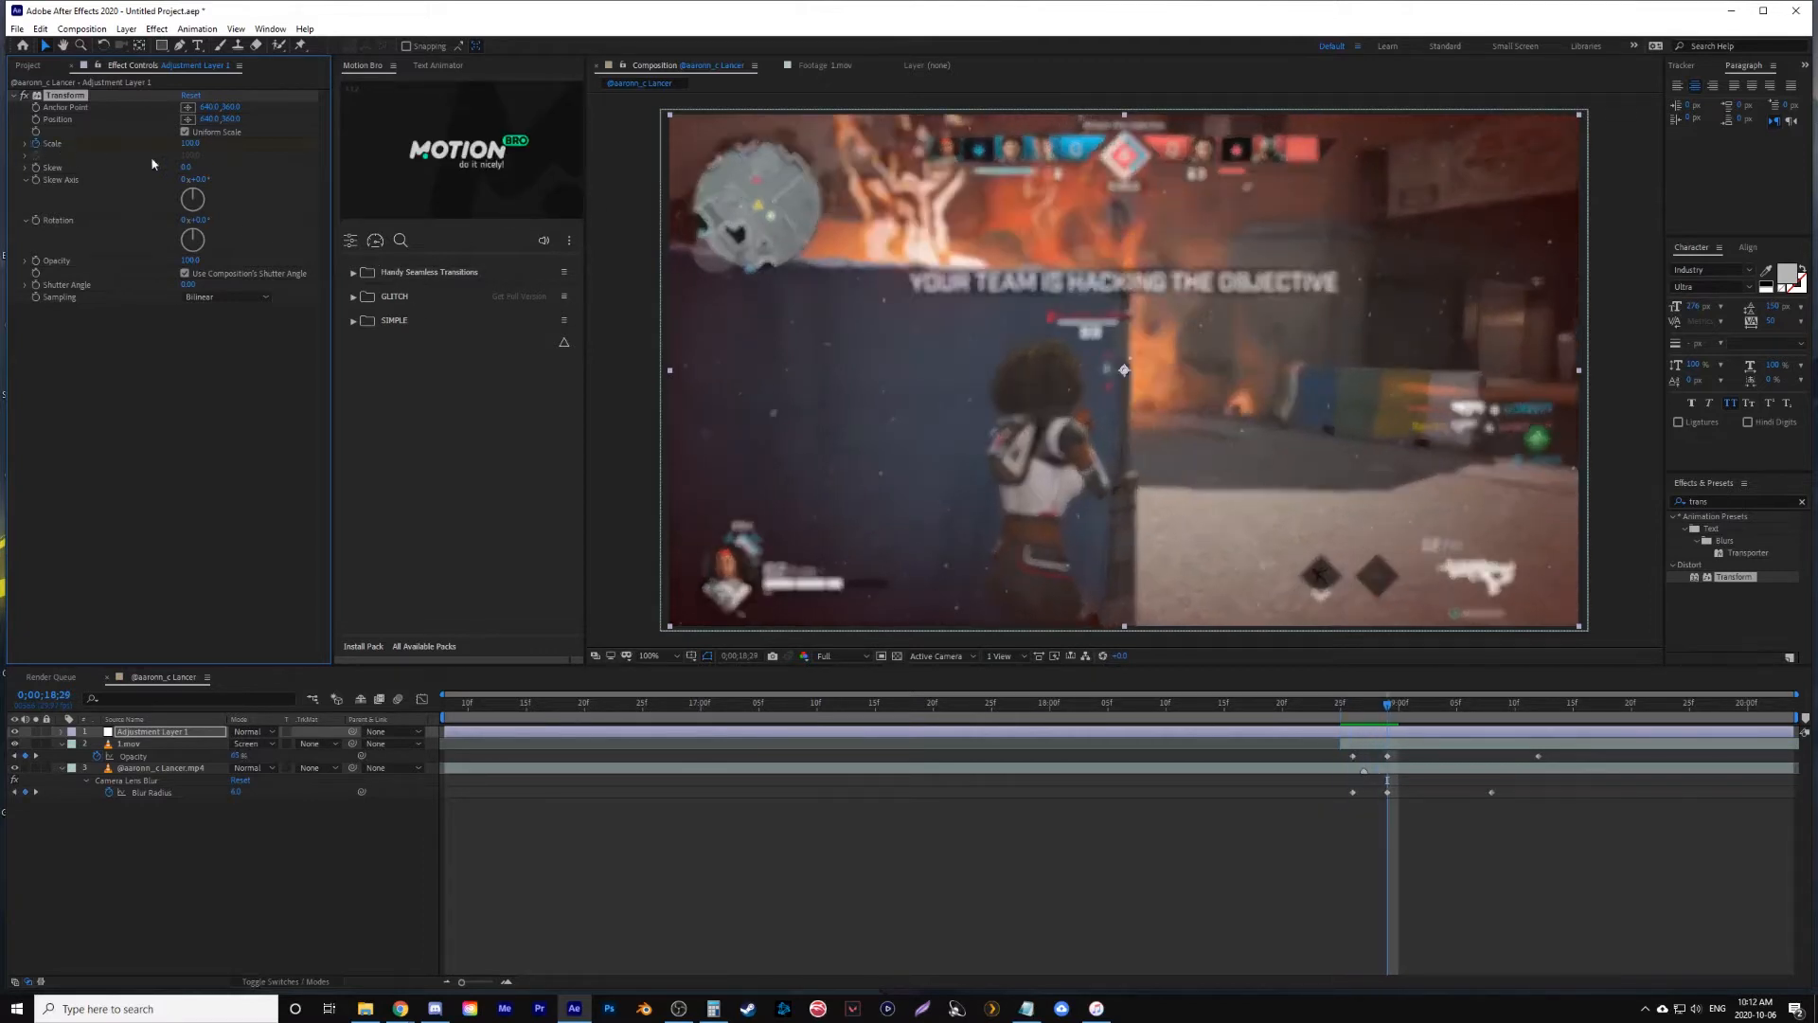
drag(187, 147, 201, 148)
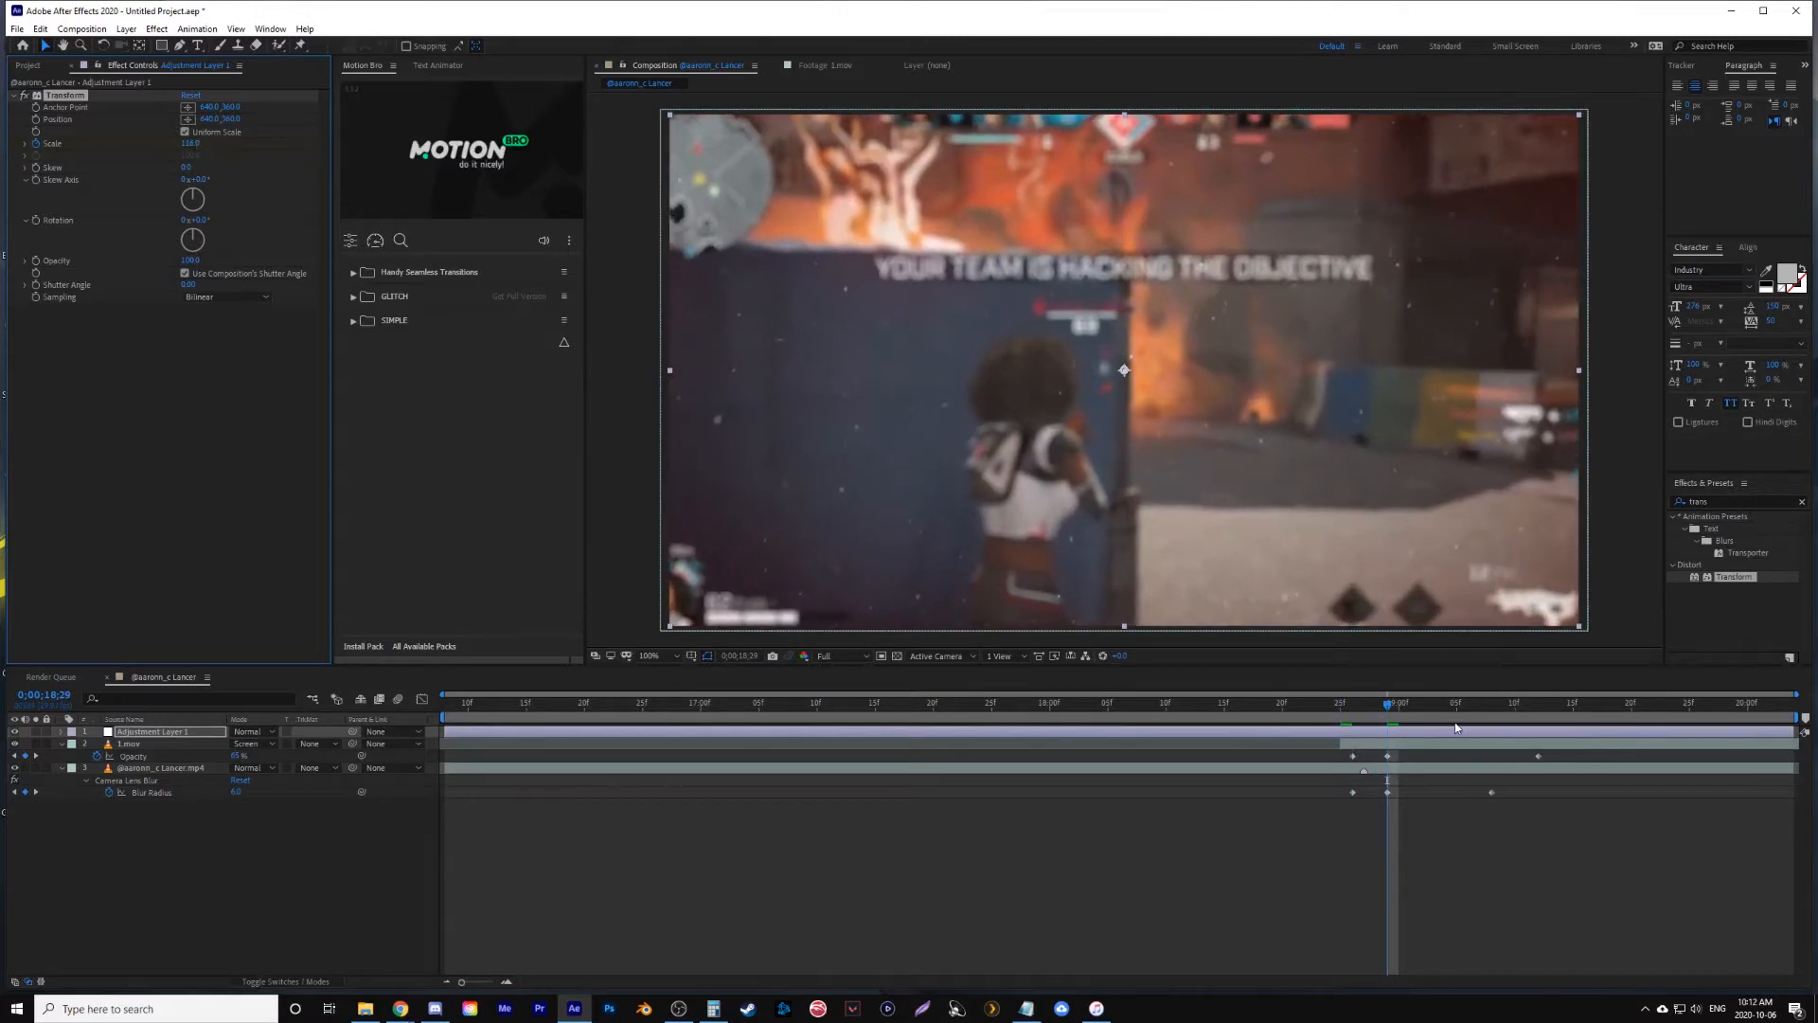
key(space)
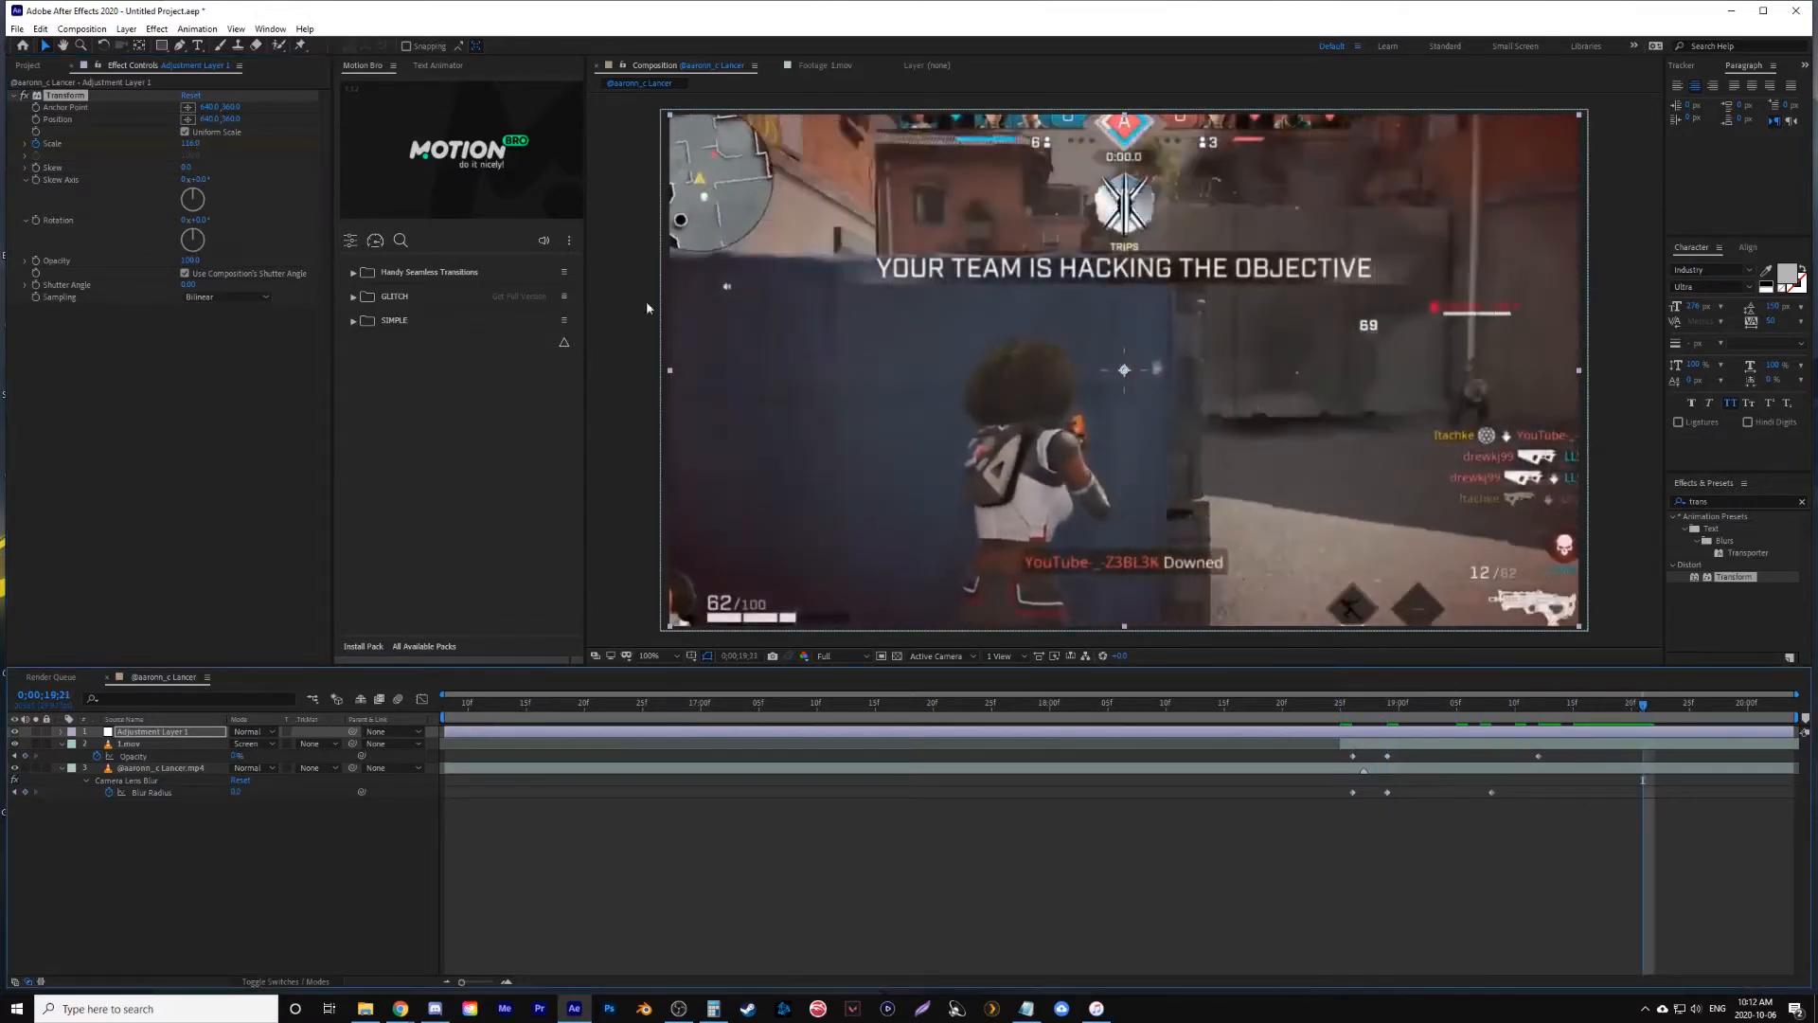
- Set the Transform effect's Scale back to 100 at 0;00;19;21
click(191, 143)
text(100)
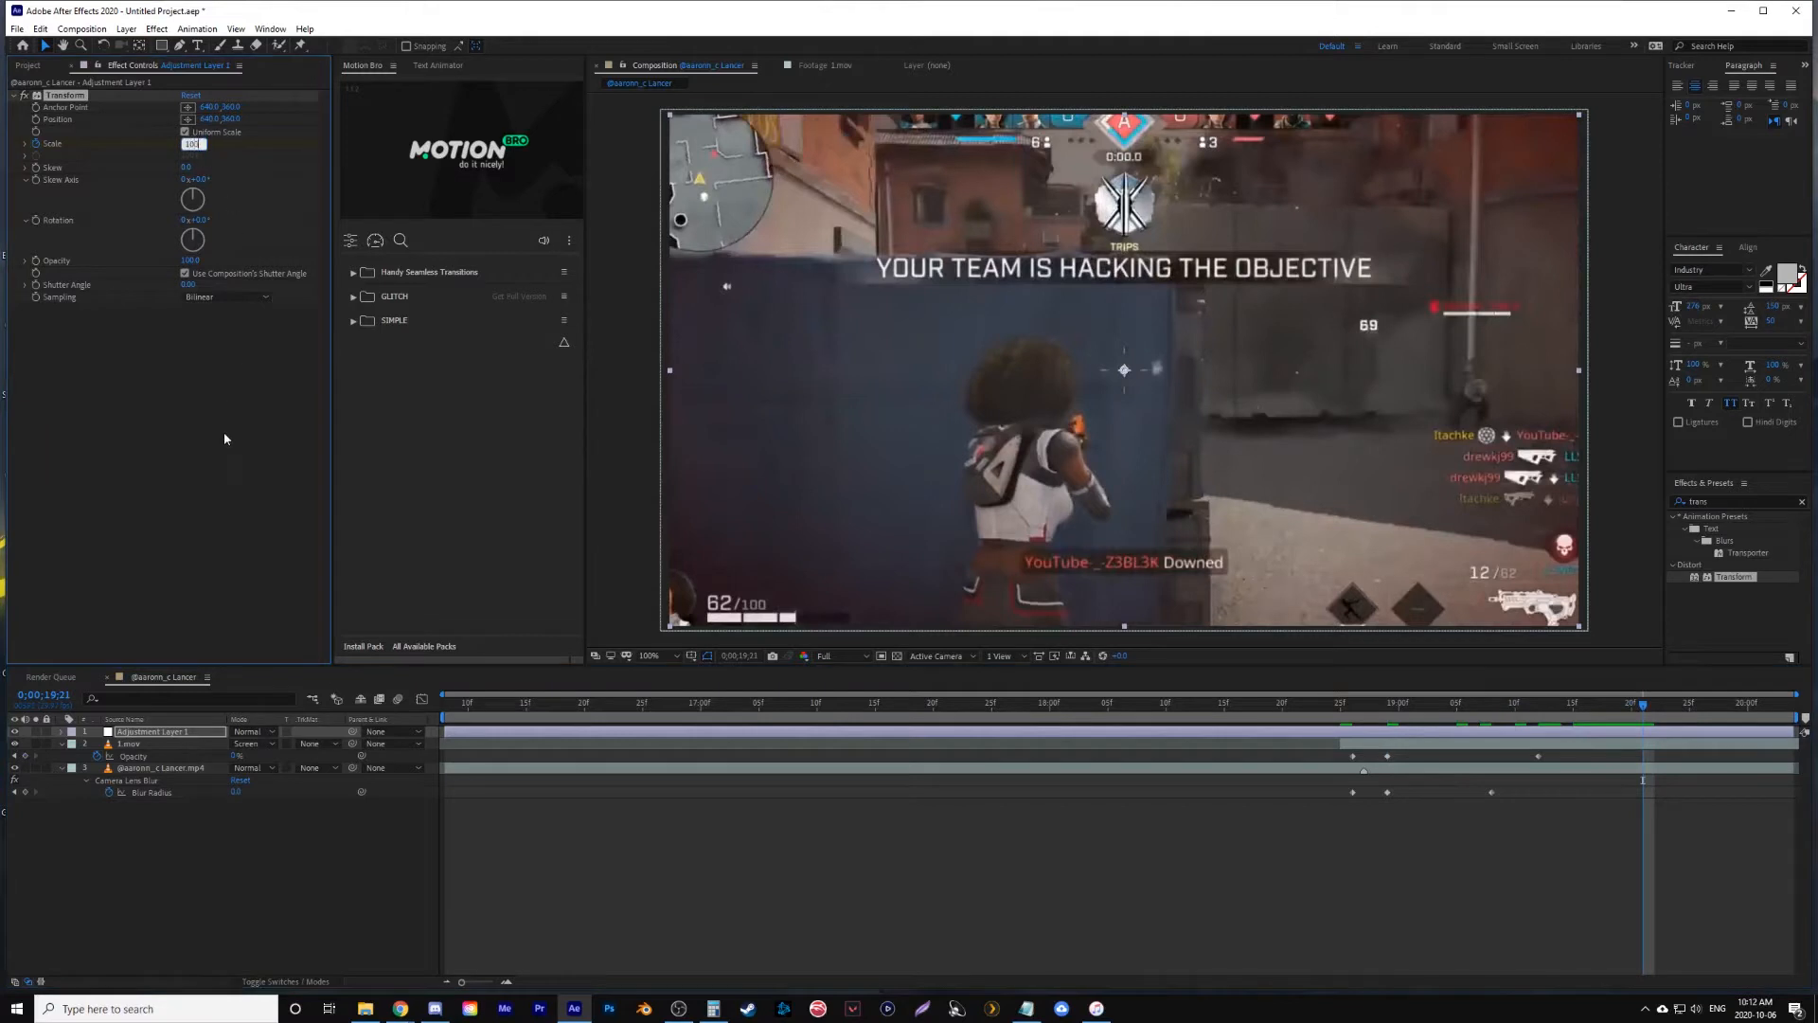
key(Return)
- Easy ease all three Scale keyframes on the adjustment layer and show their speed graph
key(u)
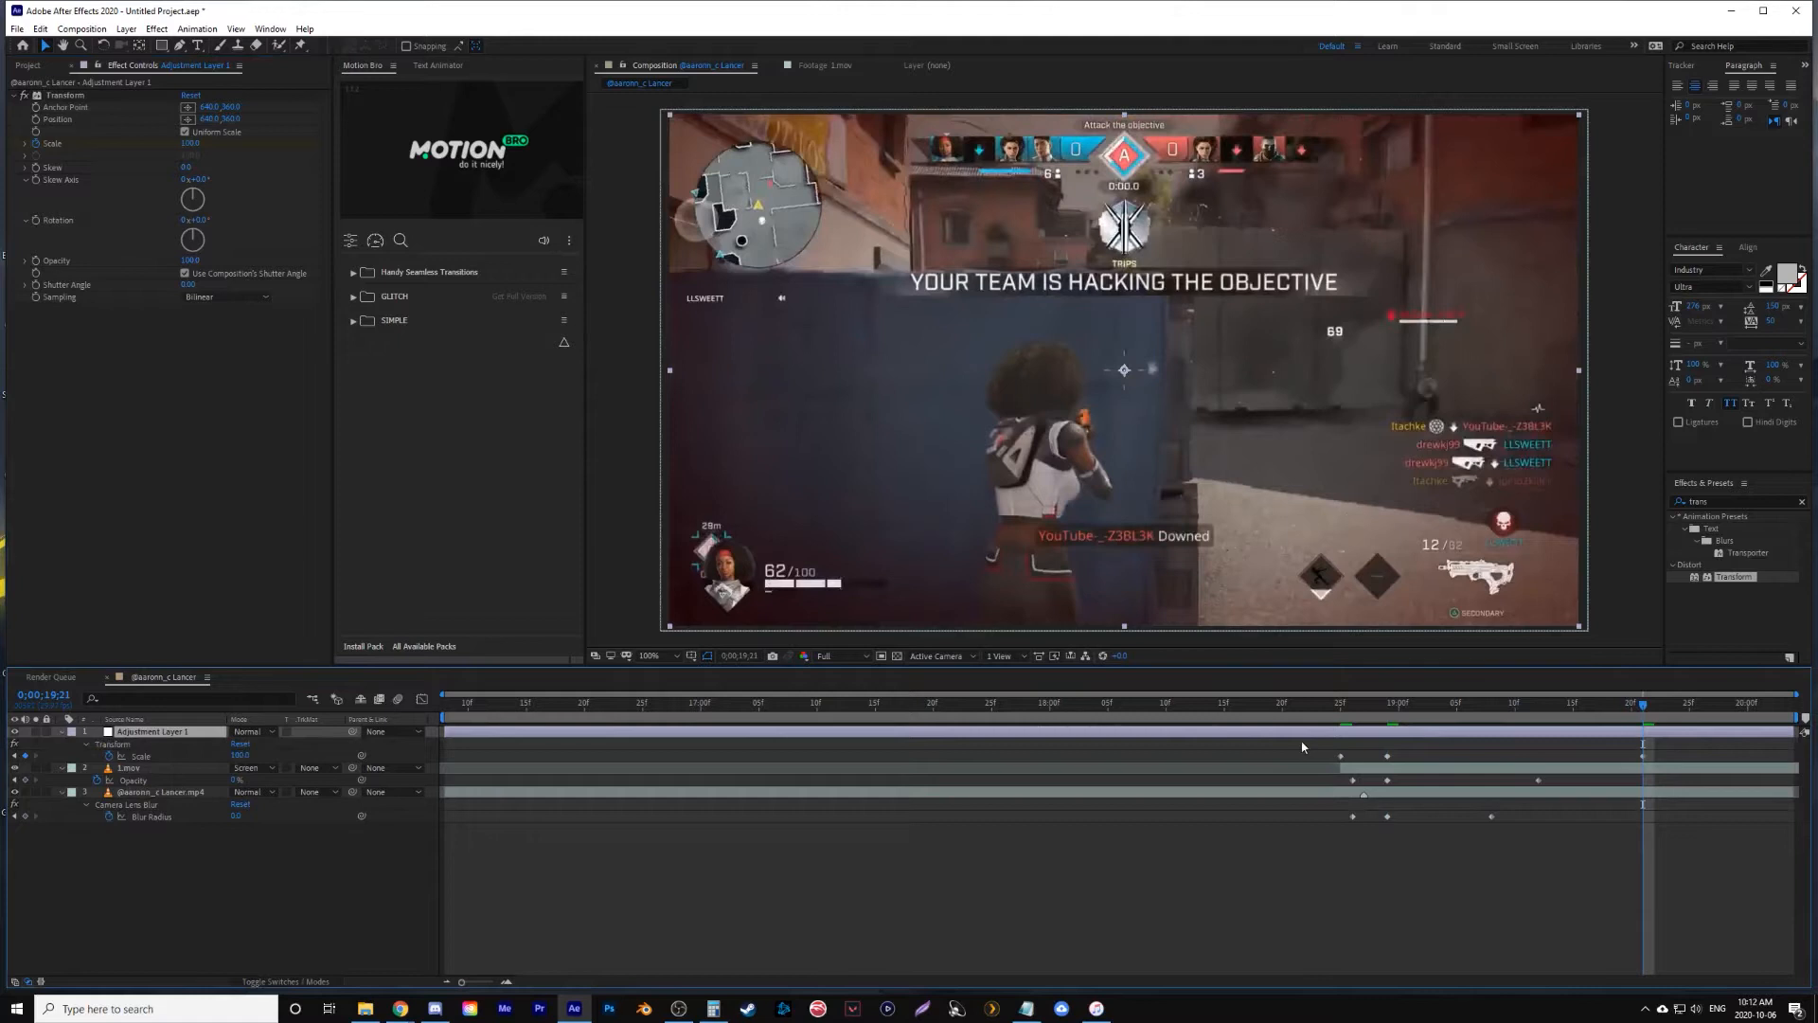
drag(1303, 746, 1659, 757)
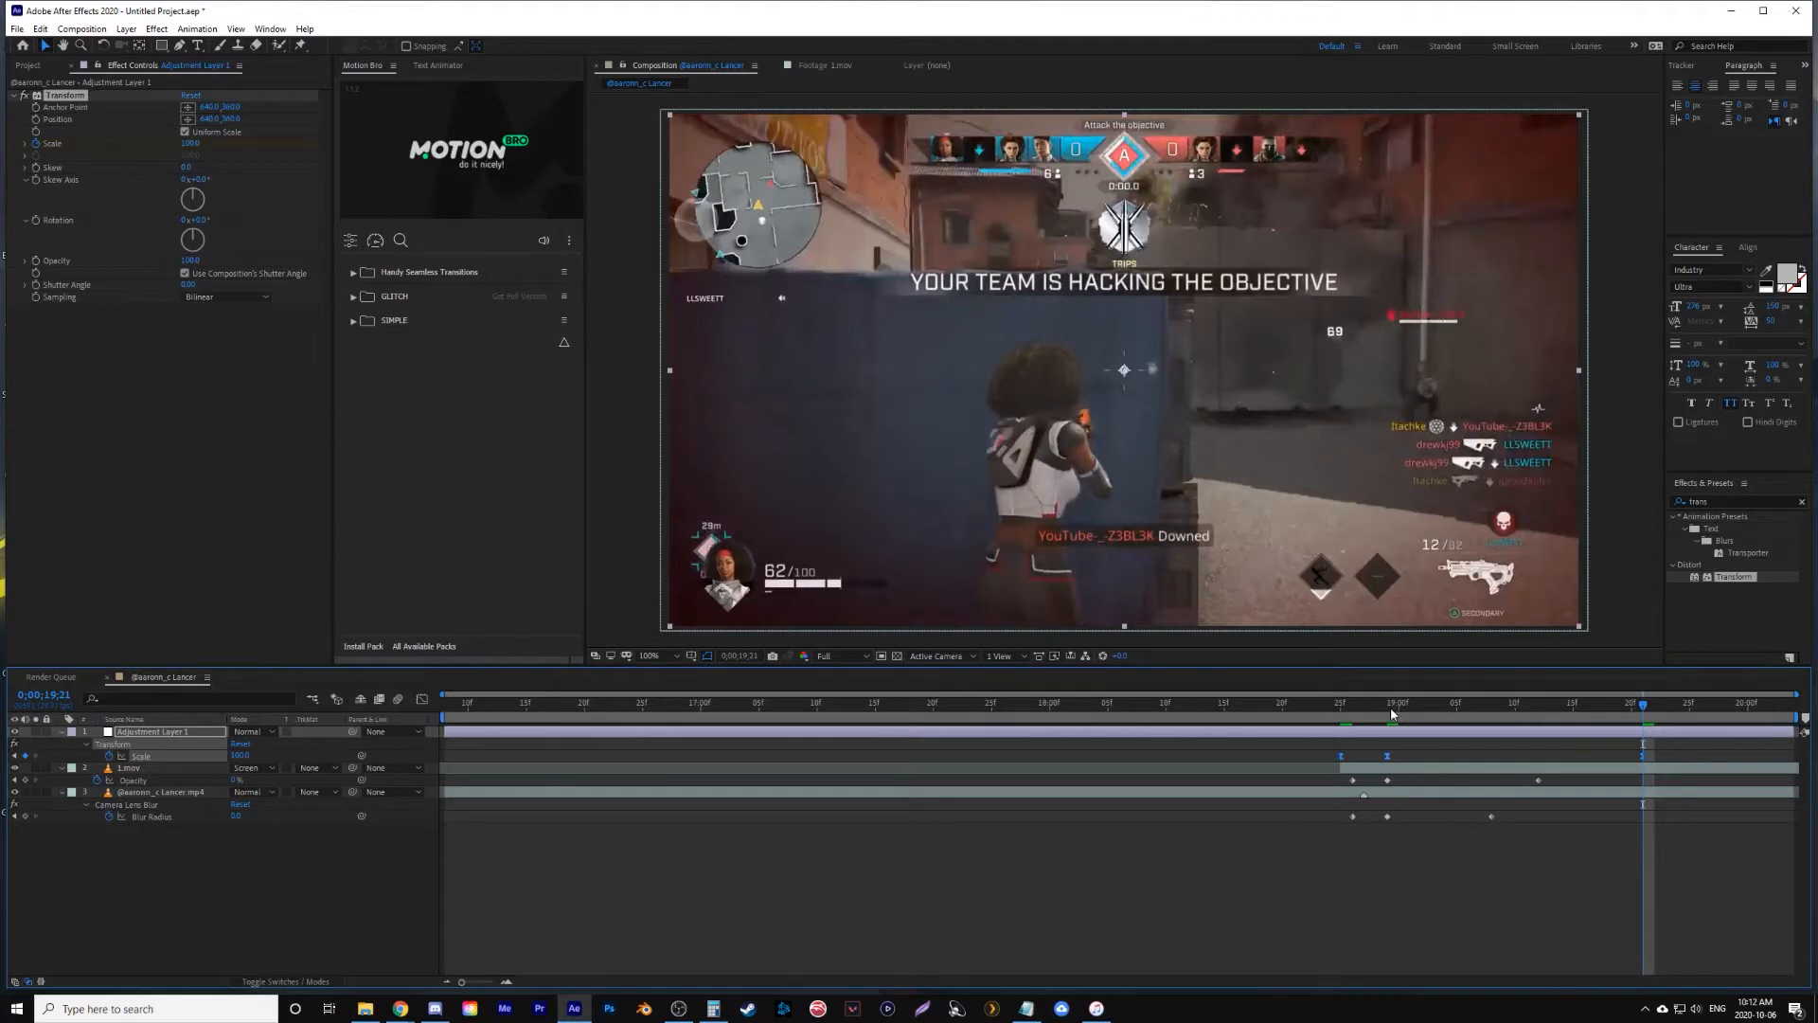
click(422, 699)
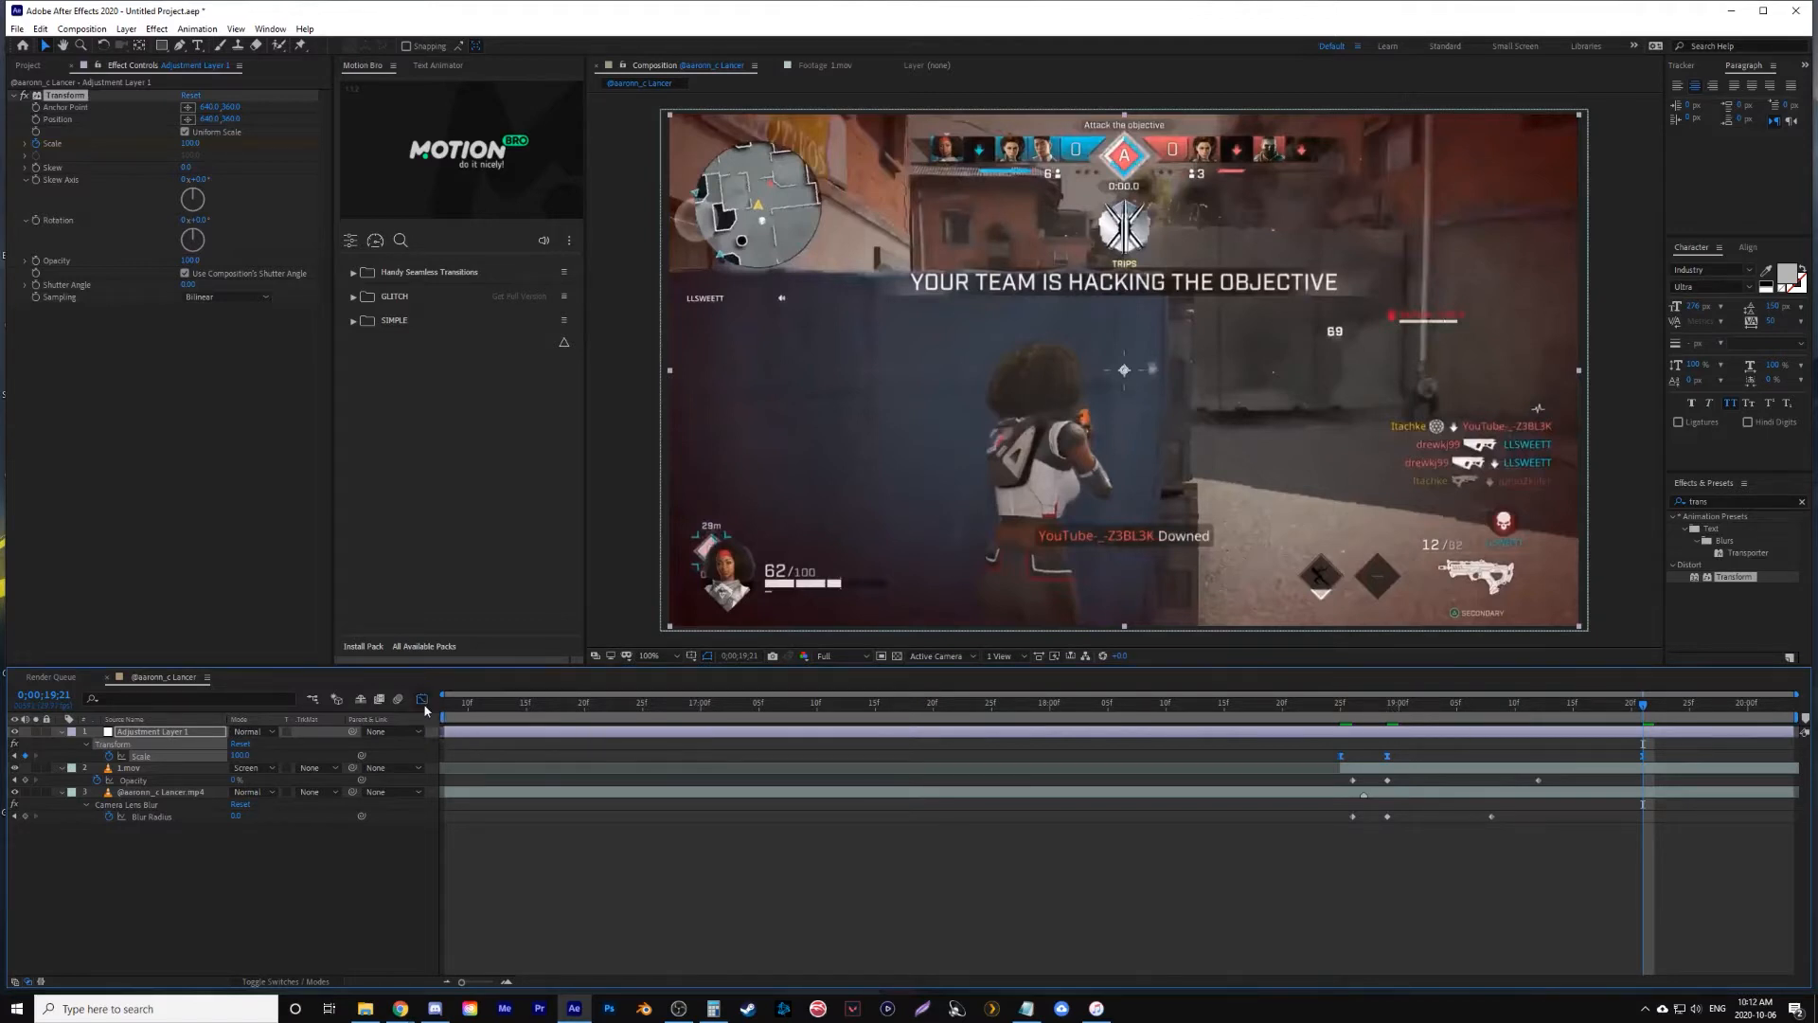
click(1375, 717)
- Reshape the Scale speed curve into a sharp peak just before 0;00;18;29 with a gradual ease-out, and preview the zoom
click(1340, 909)
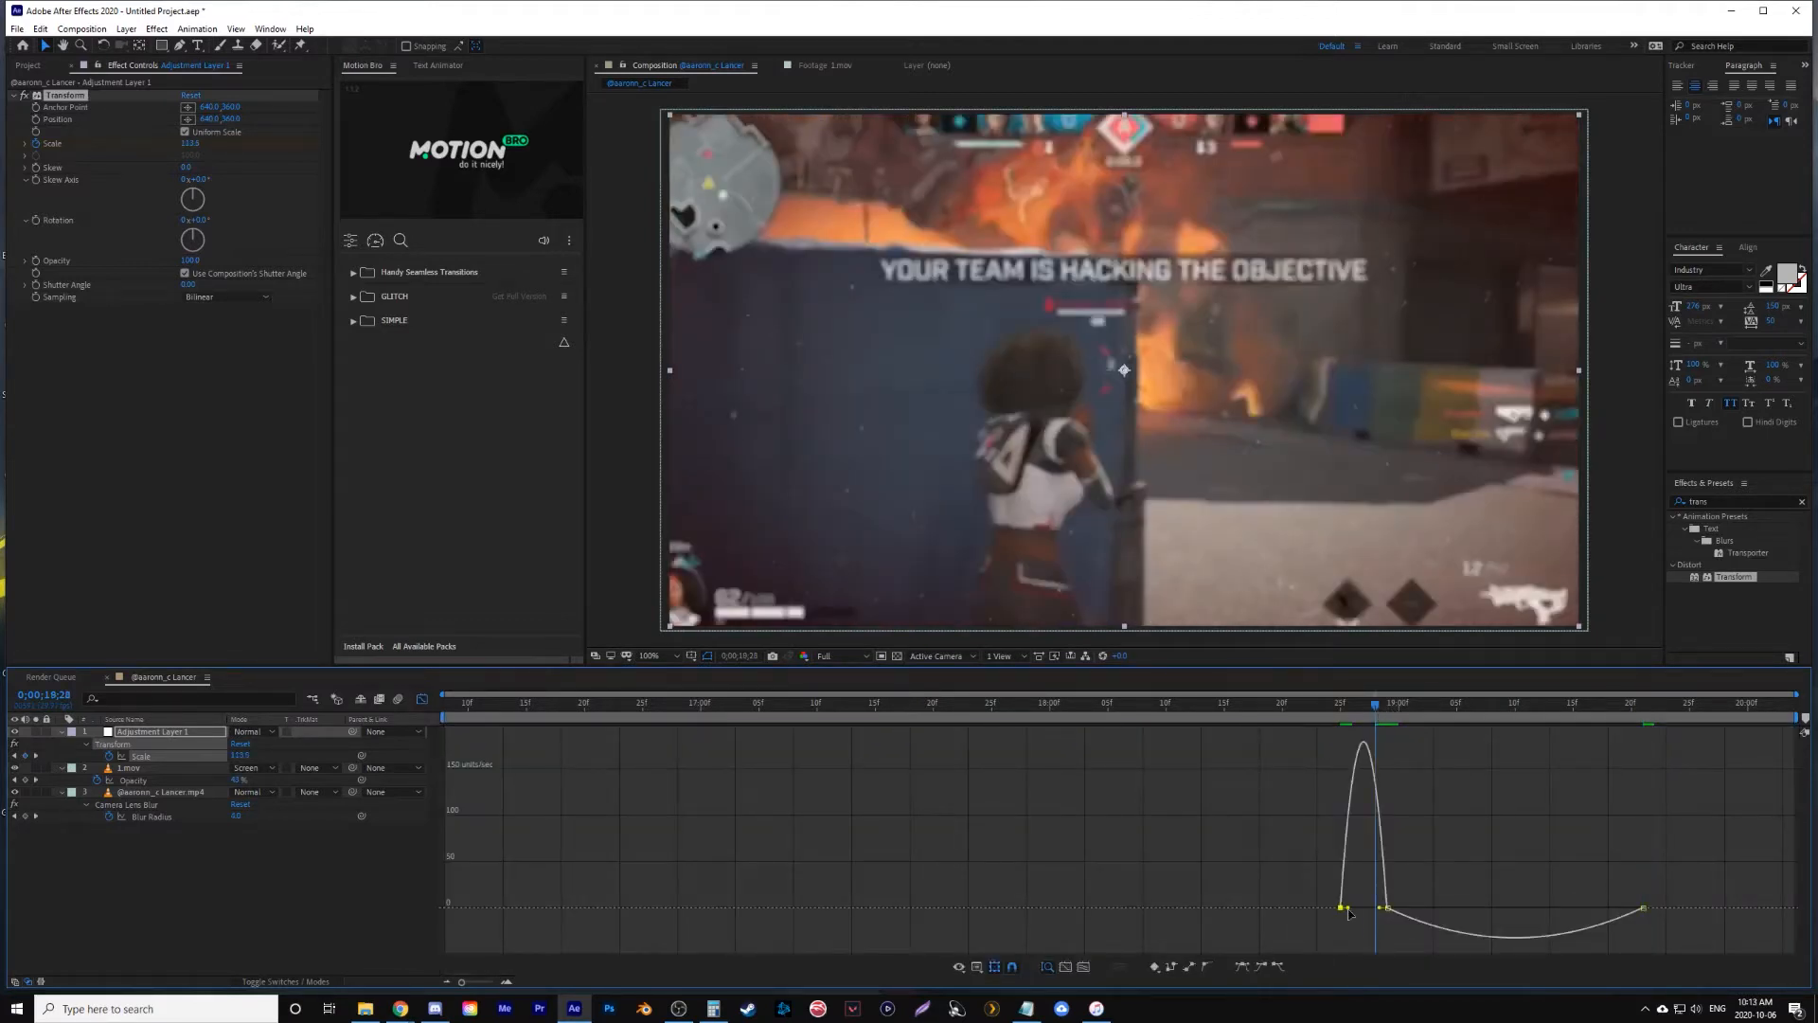
drag(1351, 907, 1384, 923)
drag(1600, 924, 1540, 924)
drag(1428, 914, 1403, 913)
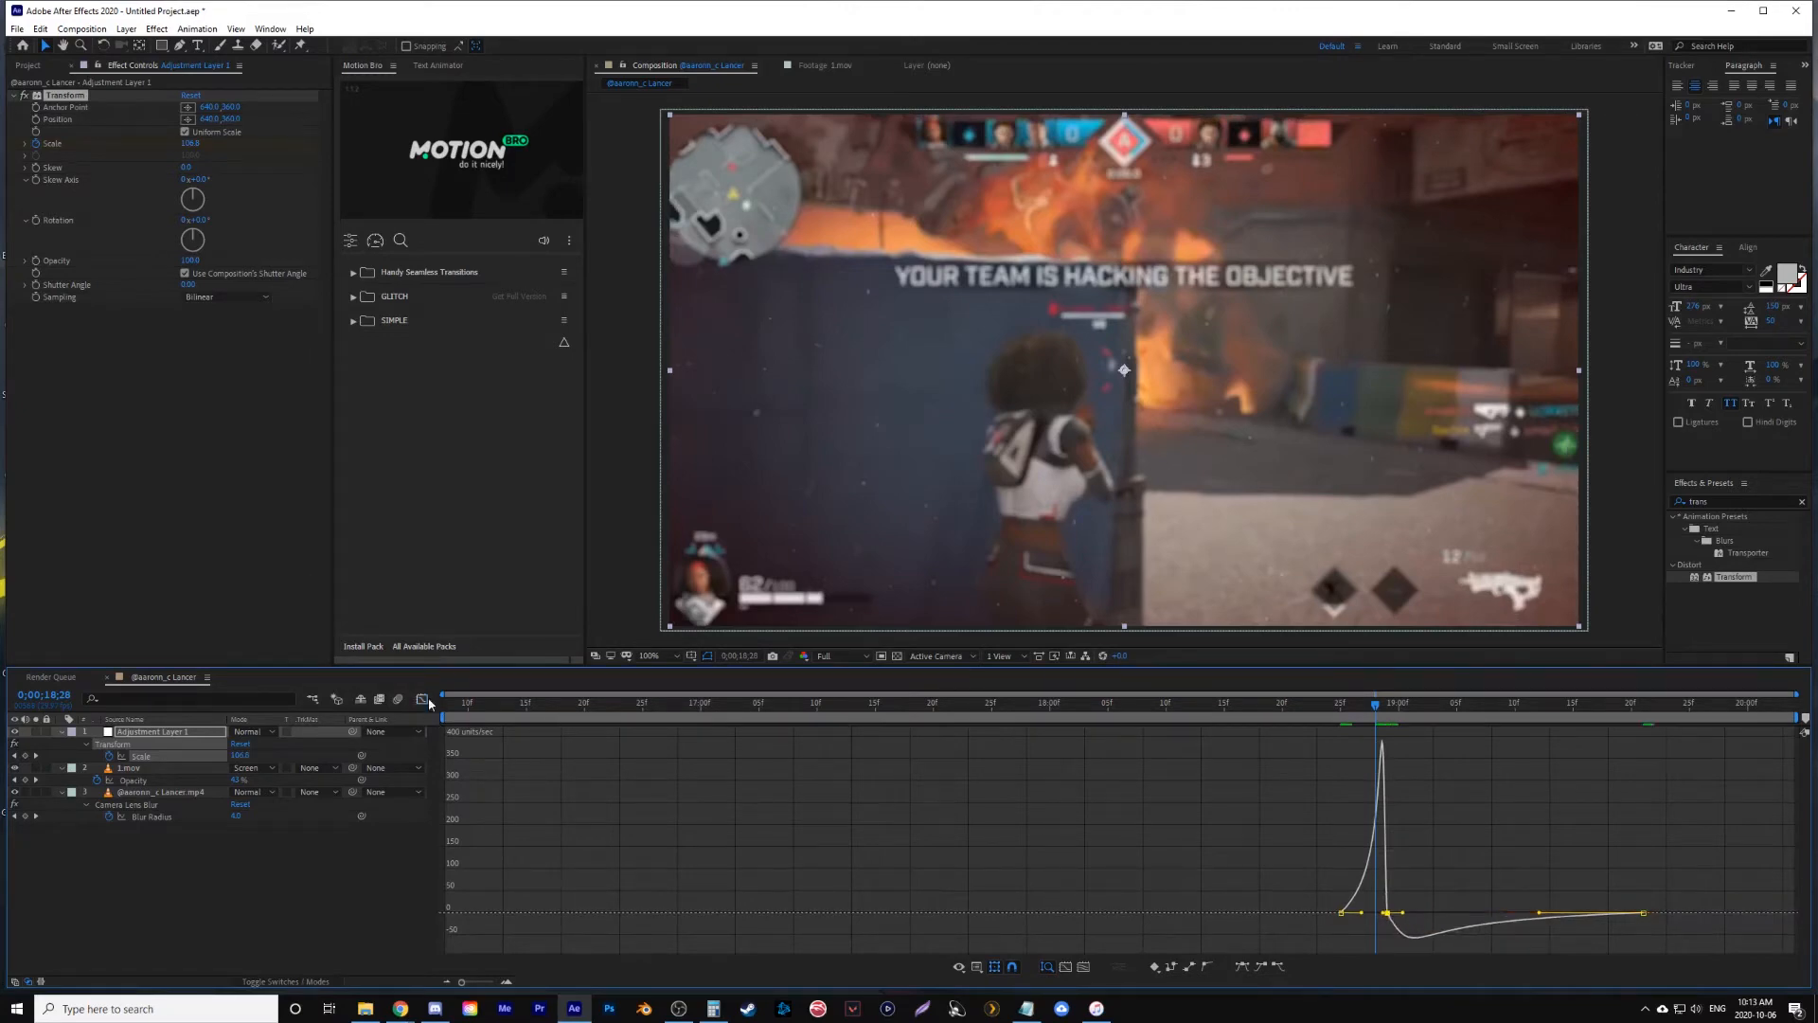
click(423, 699)
click(1214, 702)
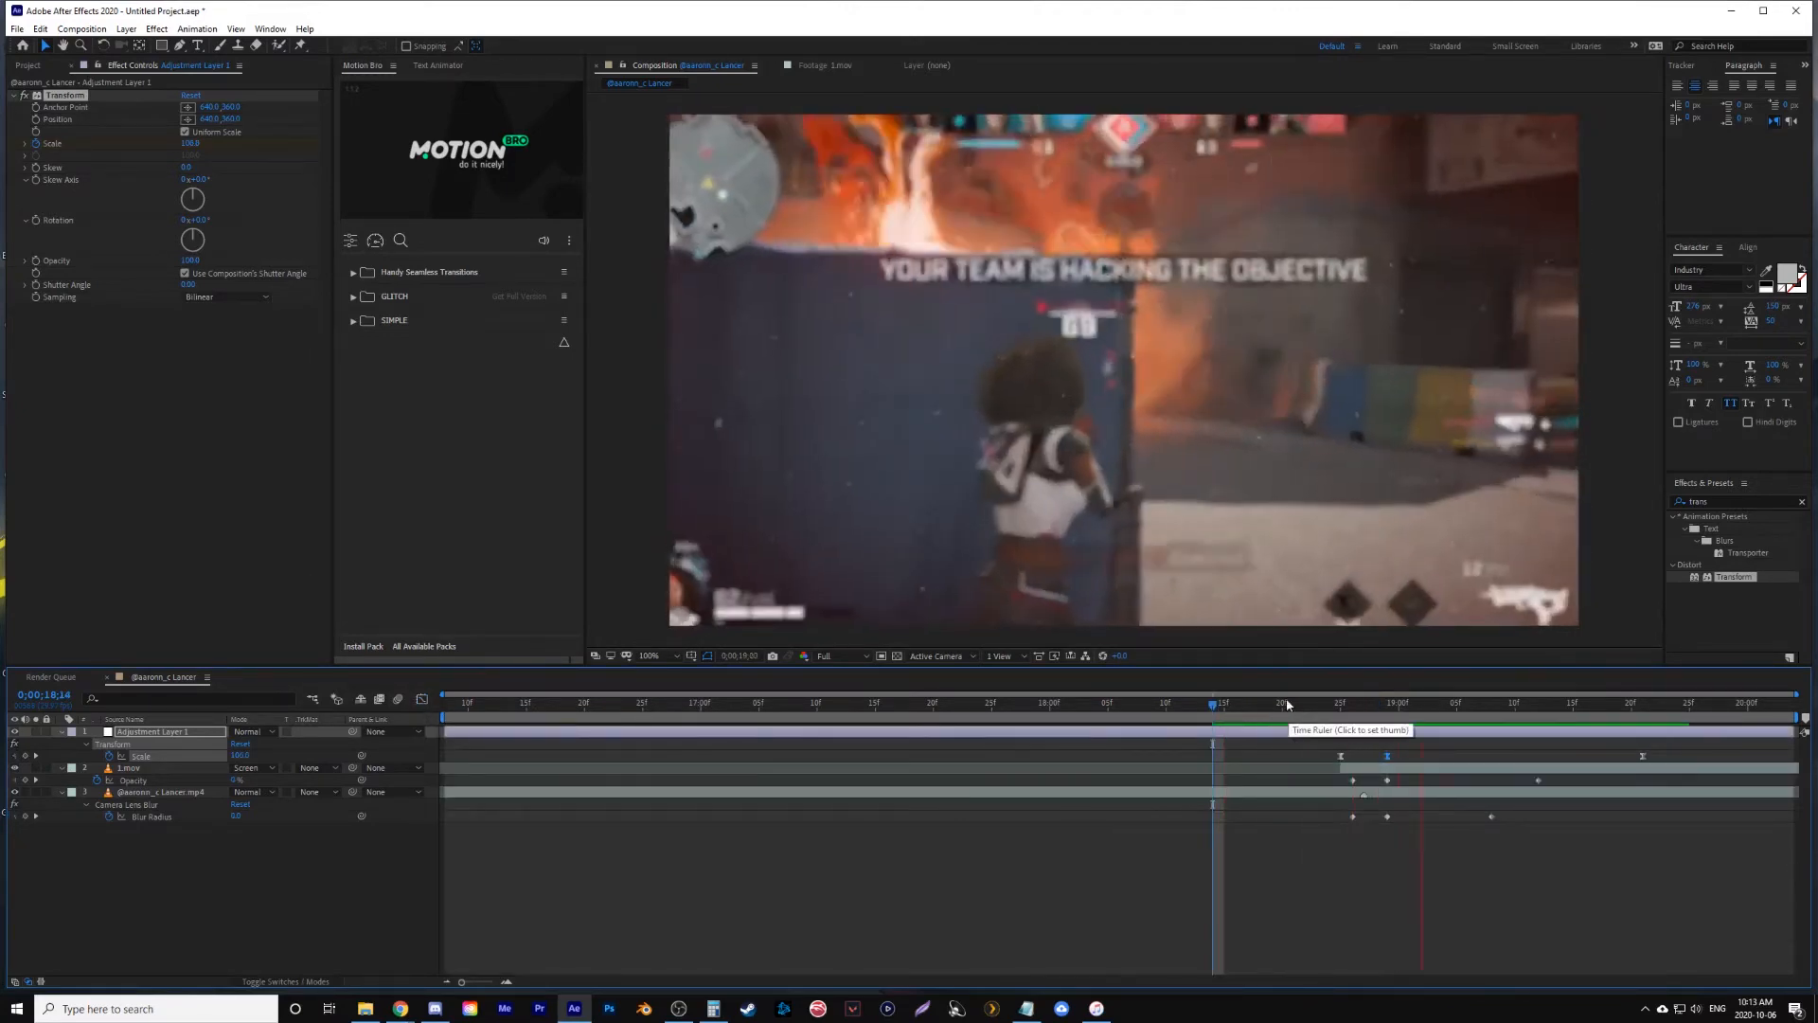
key(space)
- Find the wiggle presets and apply Wiggle - position and Wiggle - rotation to the adjustment layer at 0;00;18;29
drag(1342, 705, 1388, 709)
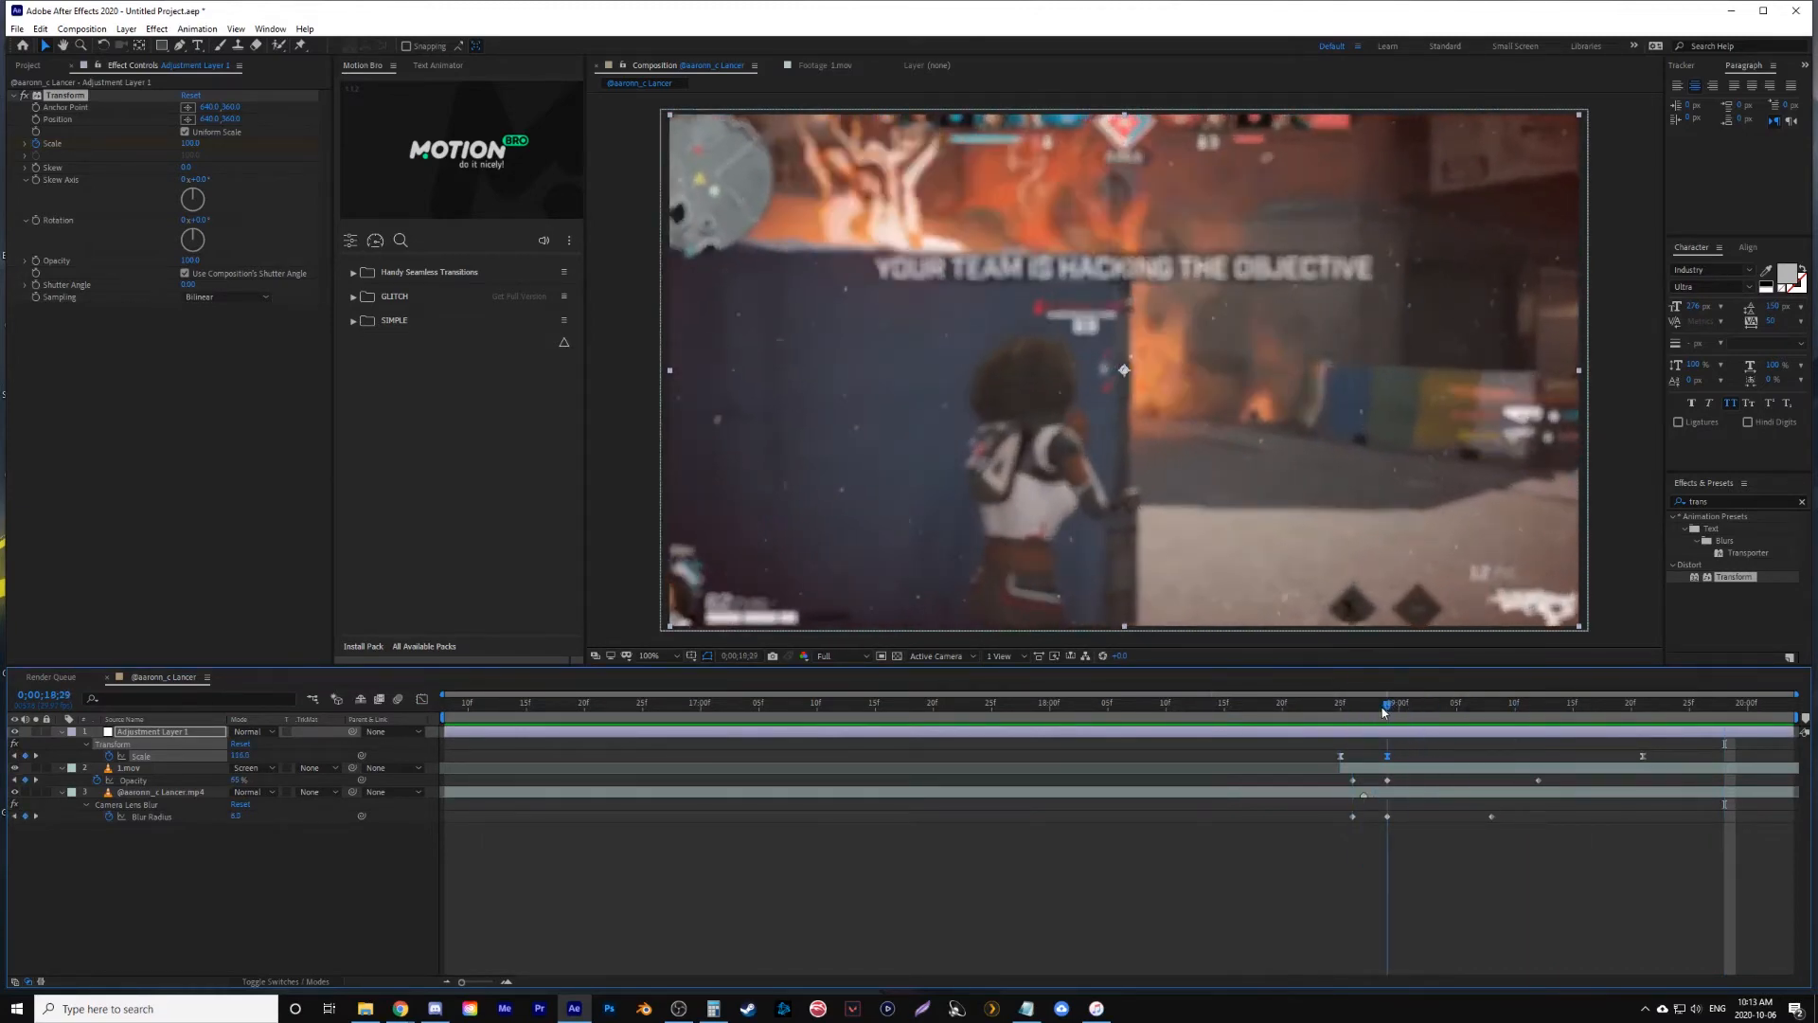
click(1802, 503)
text(wi)
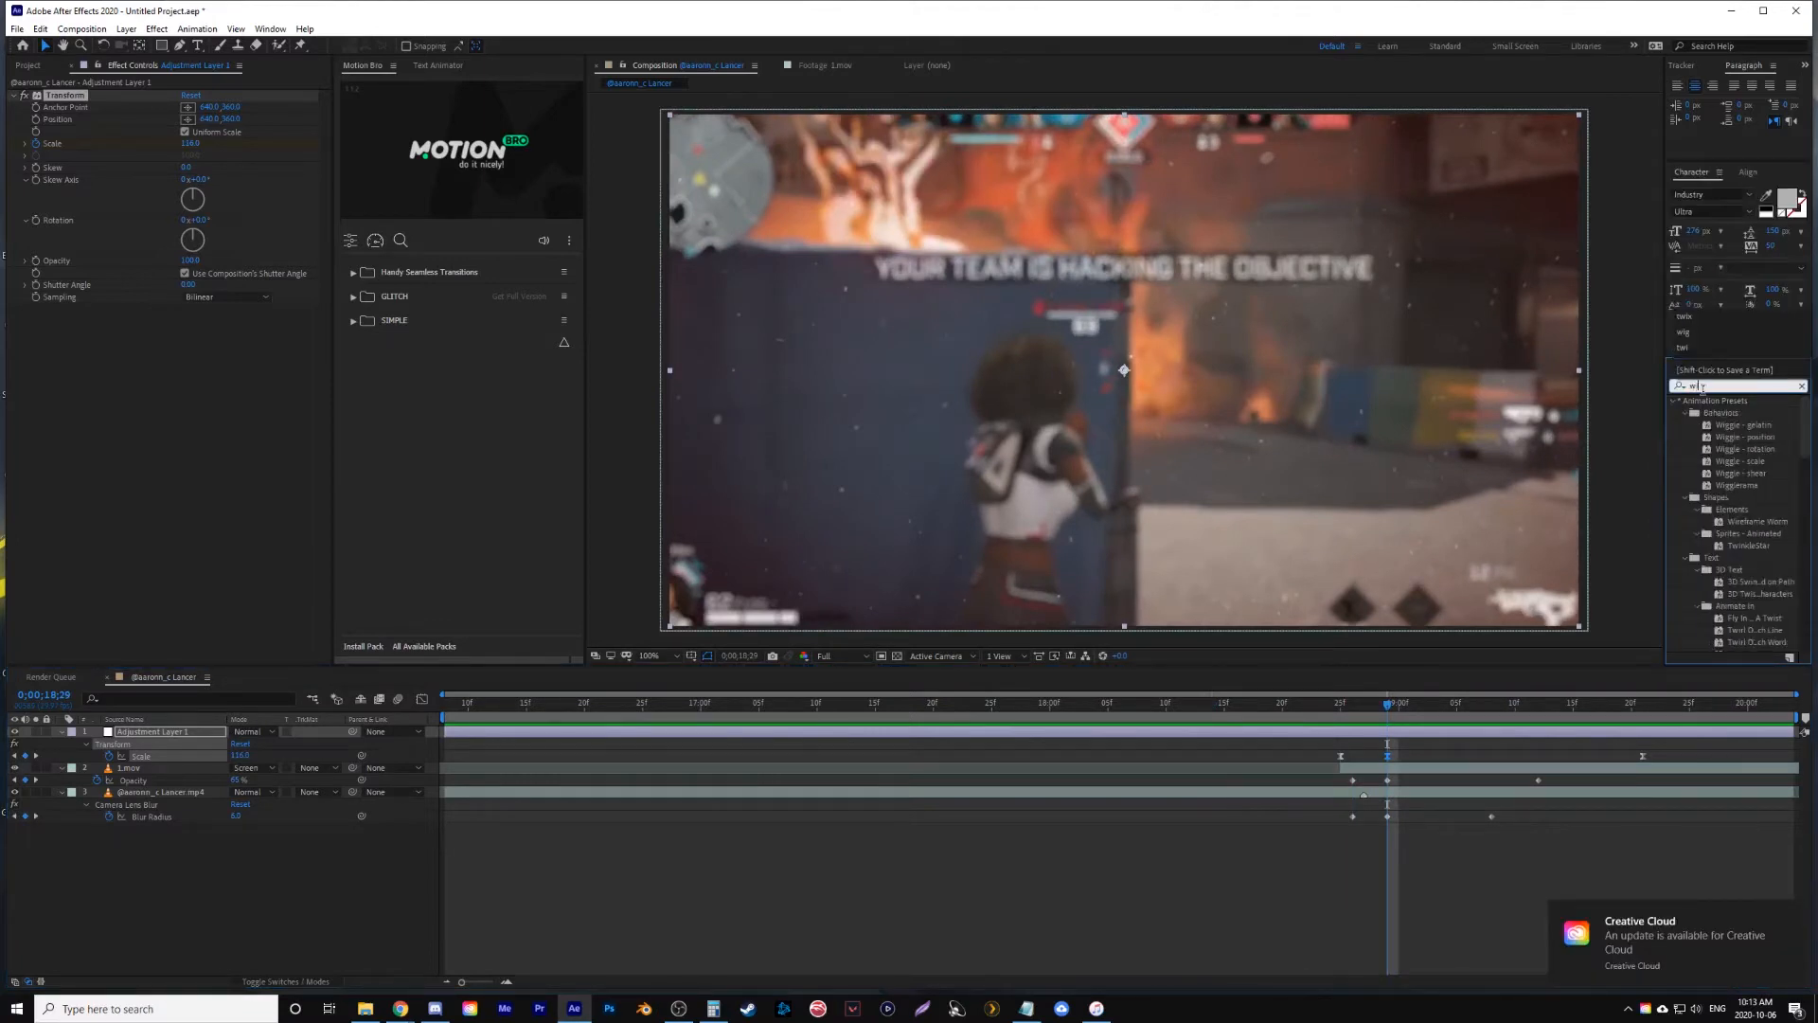
text(g)
drag(1728, 437, 199, 313)
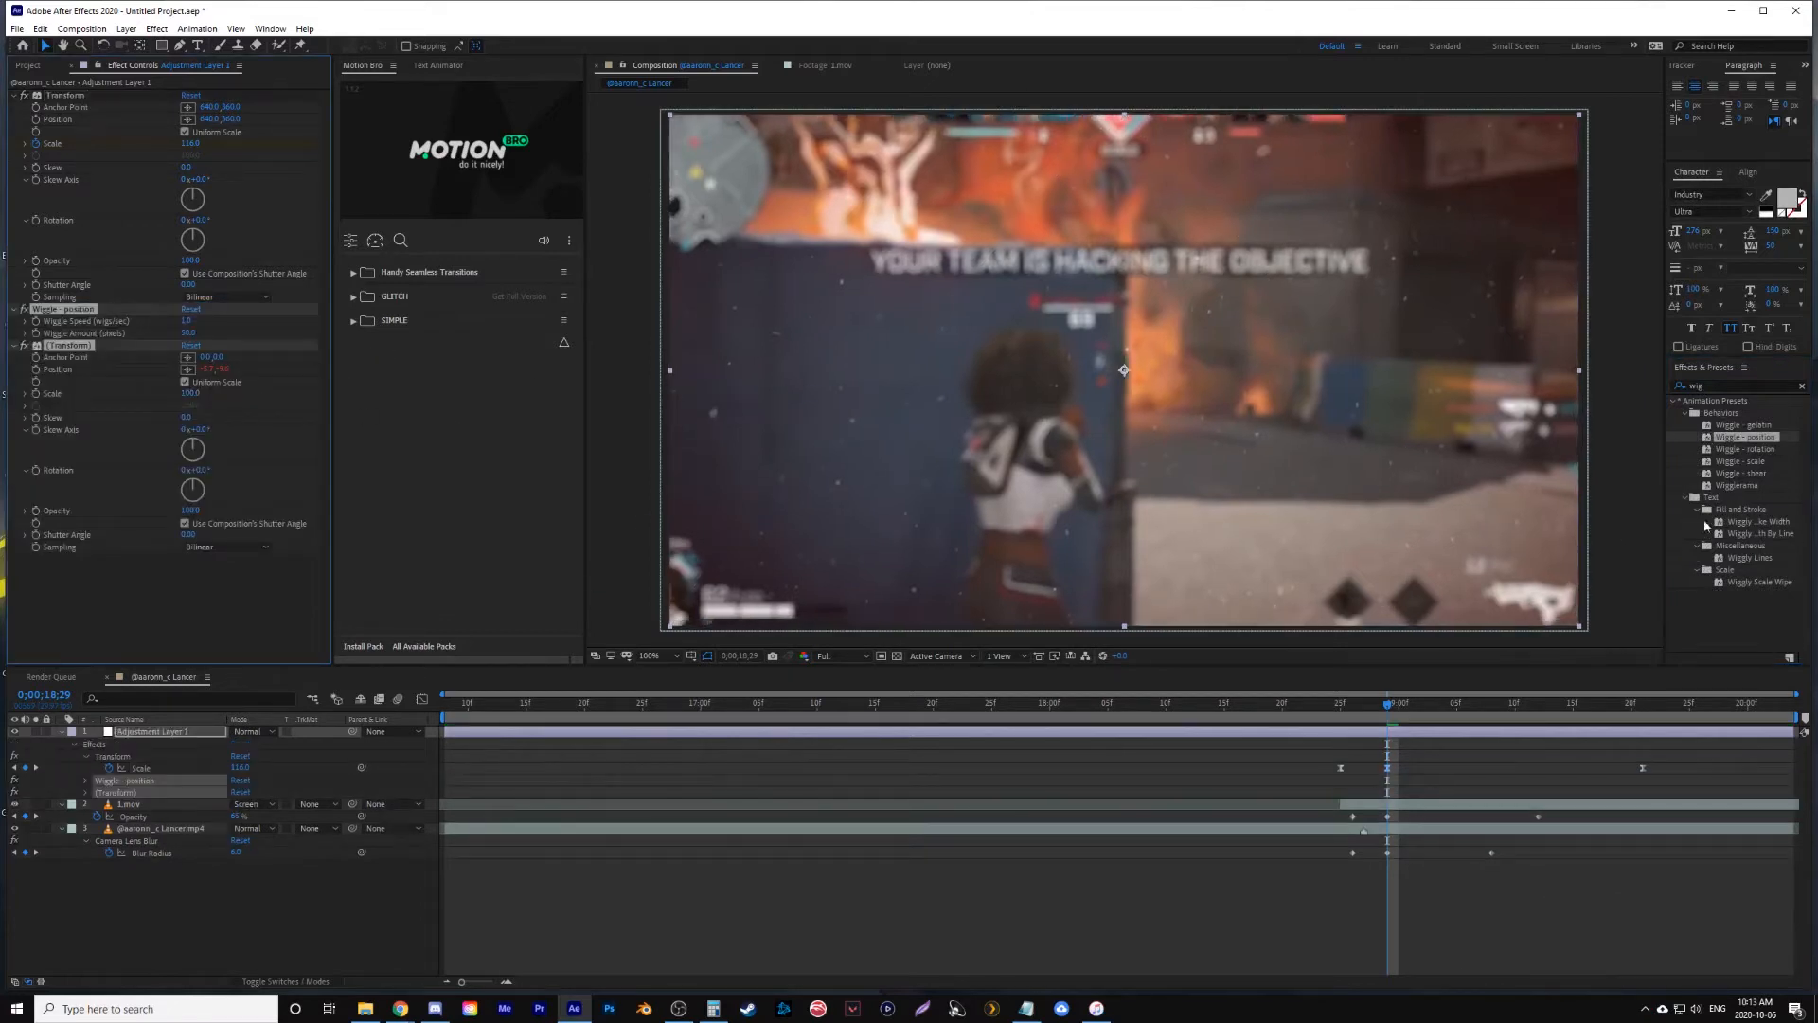
drag(1707, 447, 252, 601)
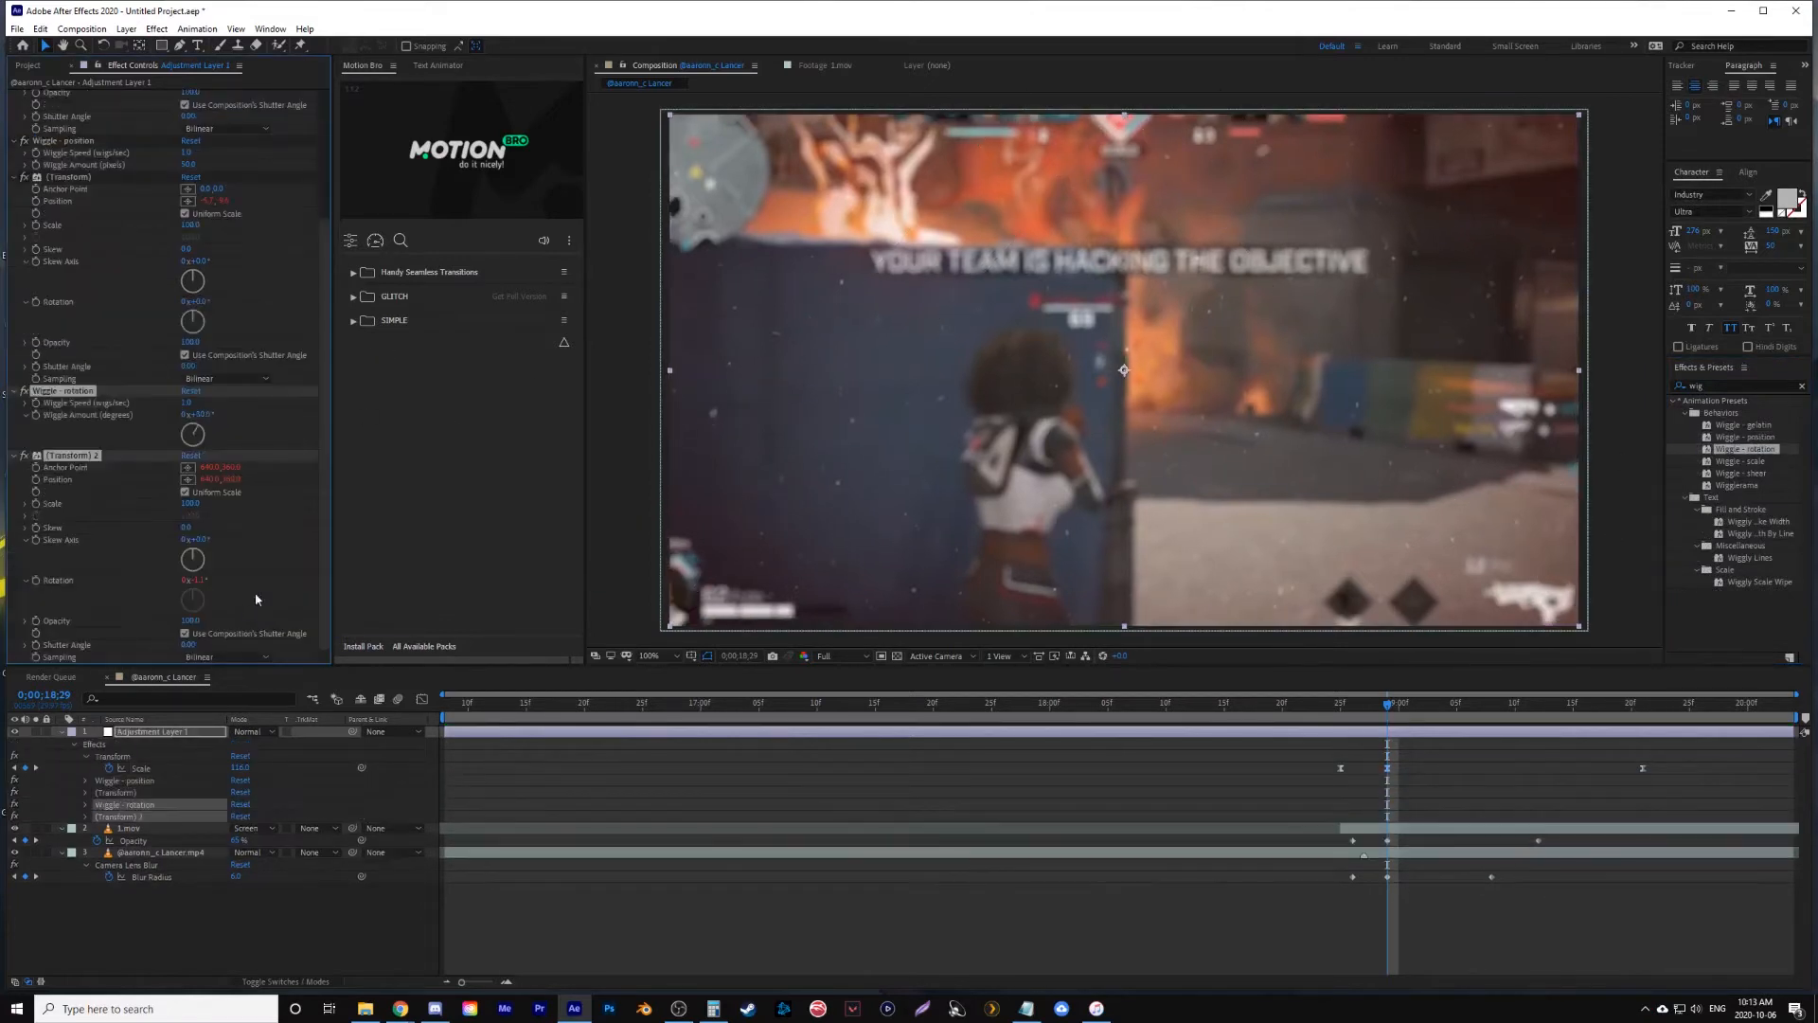
- Collapse the settings of all three Transform effects on the adjustment layer
scroll(154, 230, up, 3)
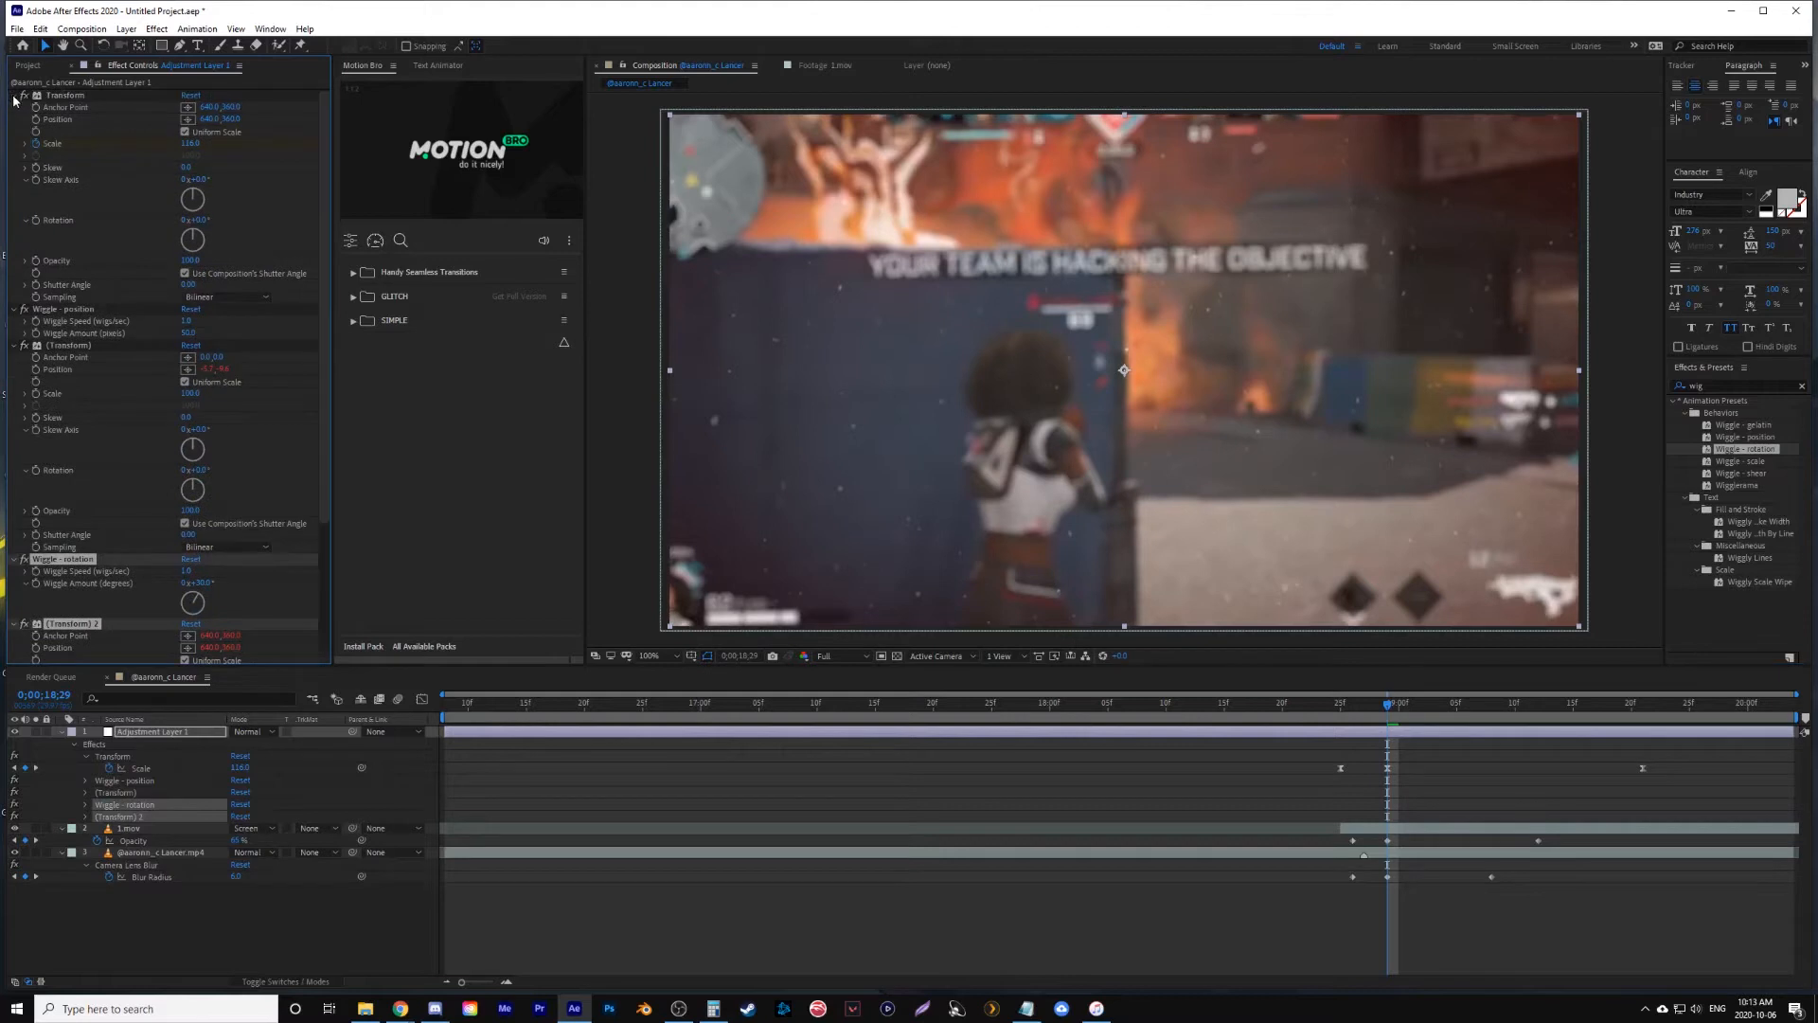
click(13, 95)
click(269, 292)
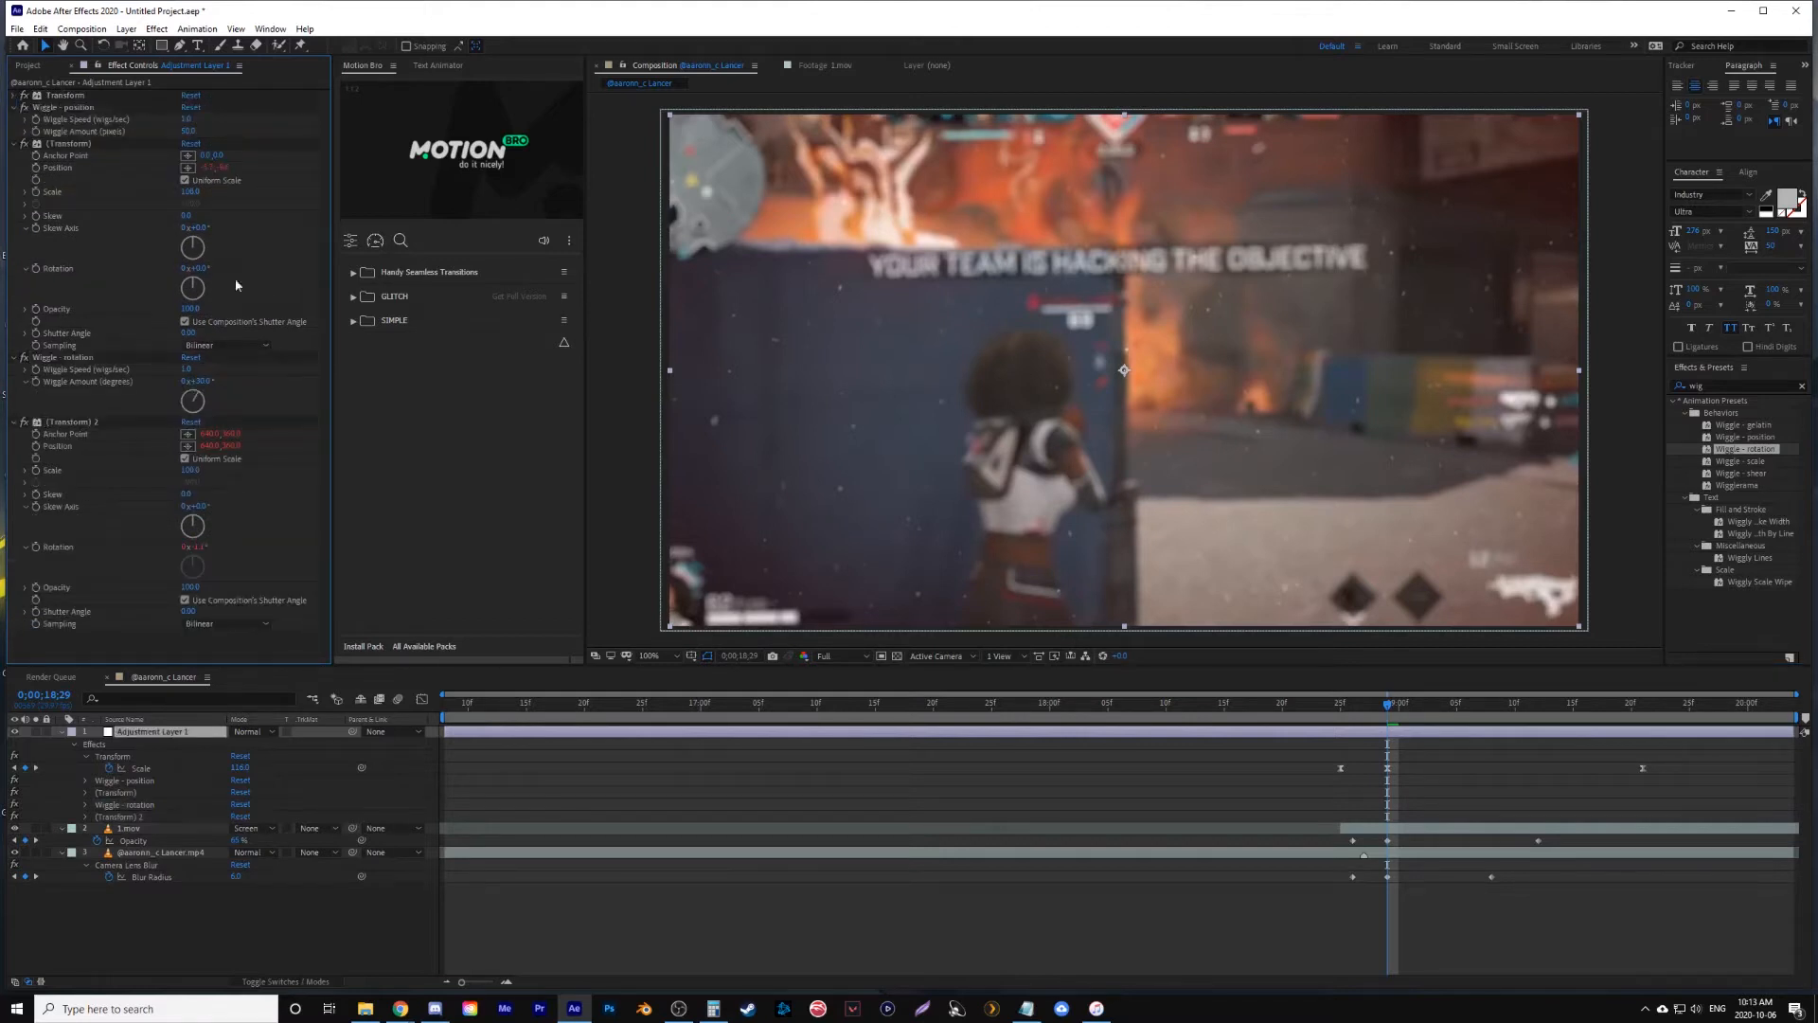
click(14, 144)
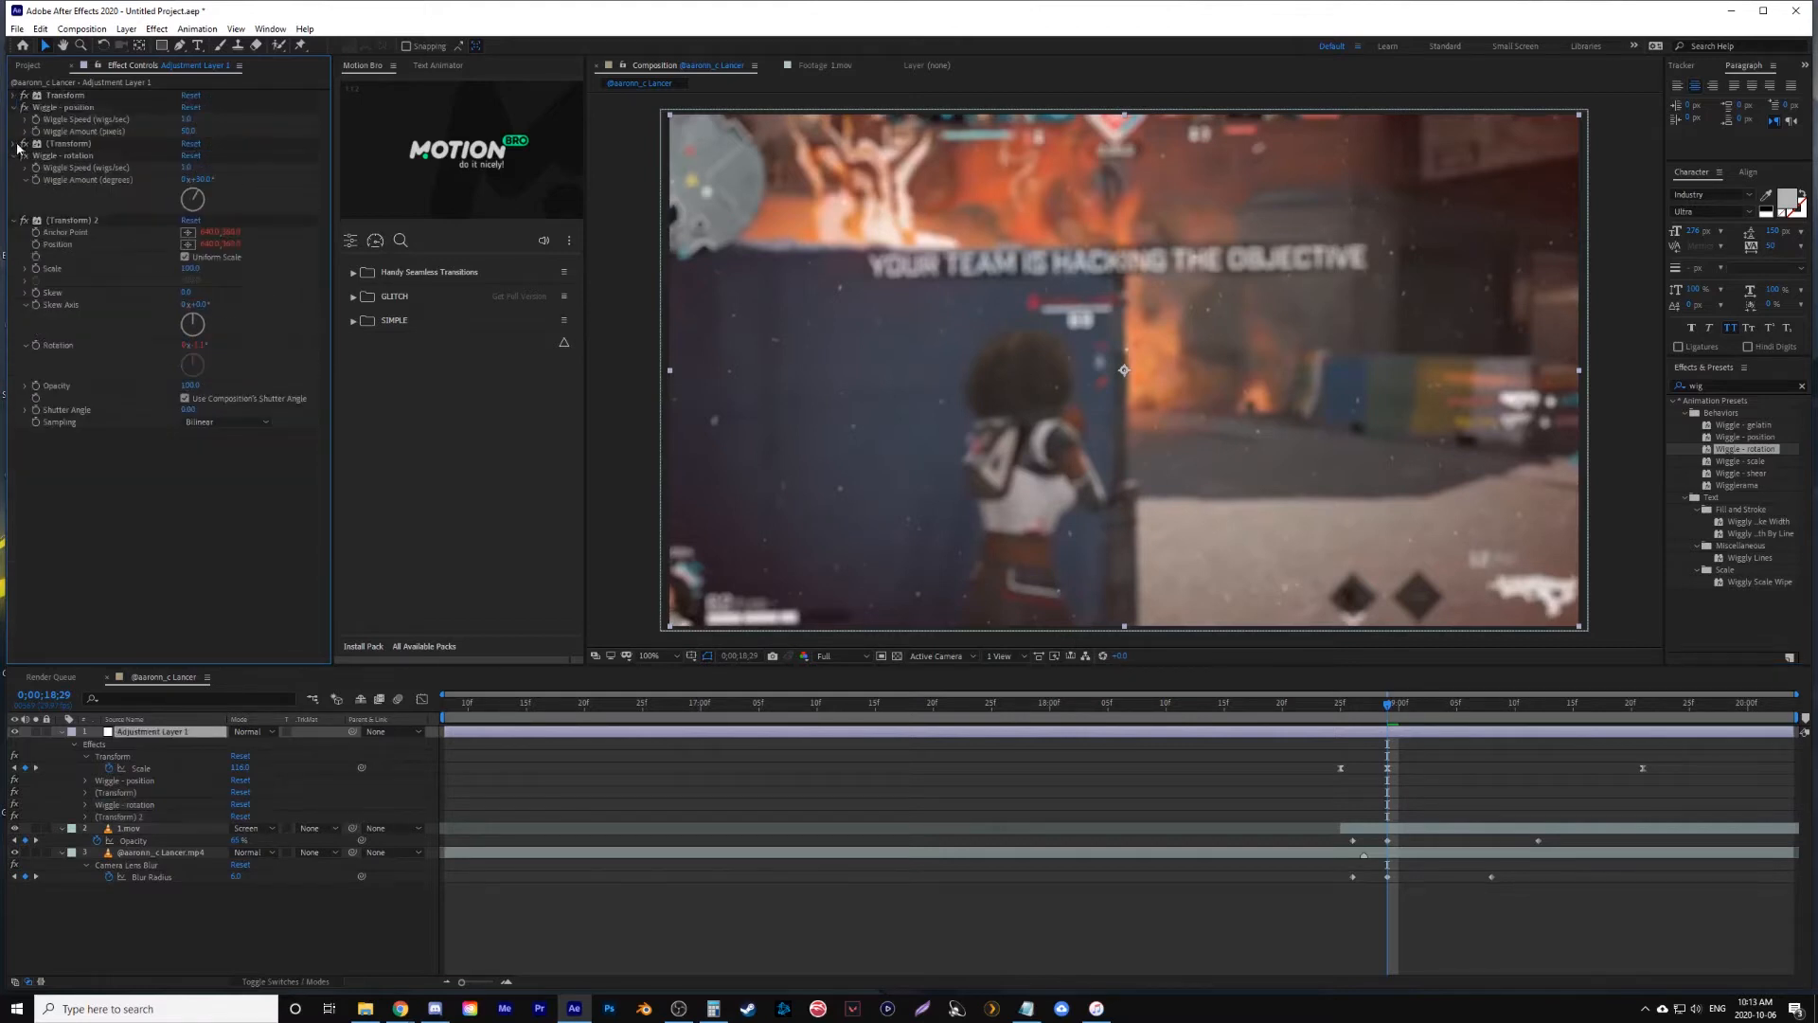
click(14, 221)
- At 0;00;18;27, set Wiggle Speed and Wiggle Amount to 0 for both the position and rotation wiggles
drag(1368, 707, 1364, 707)
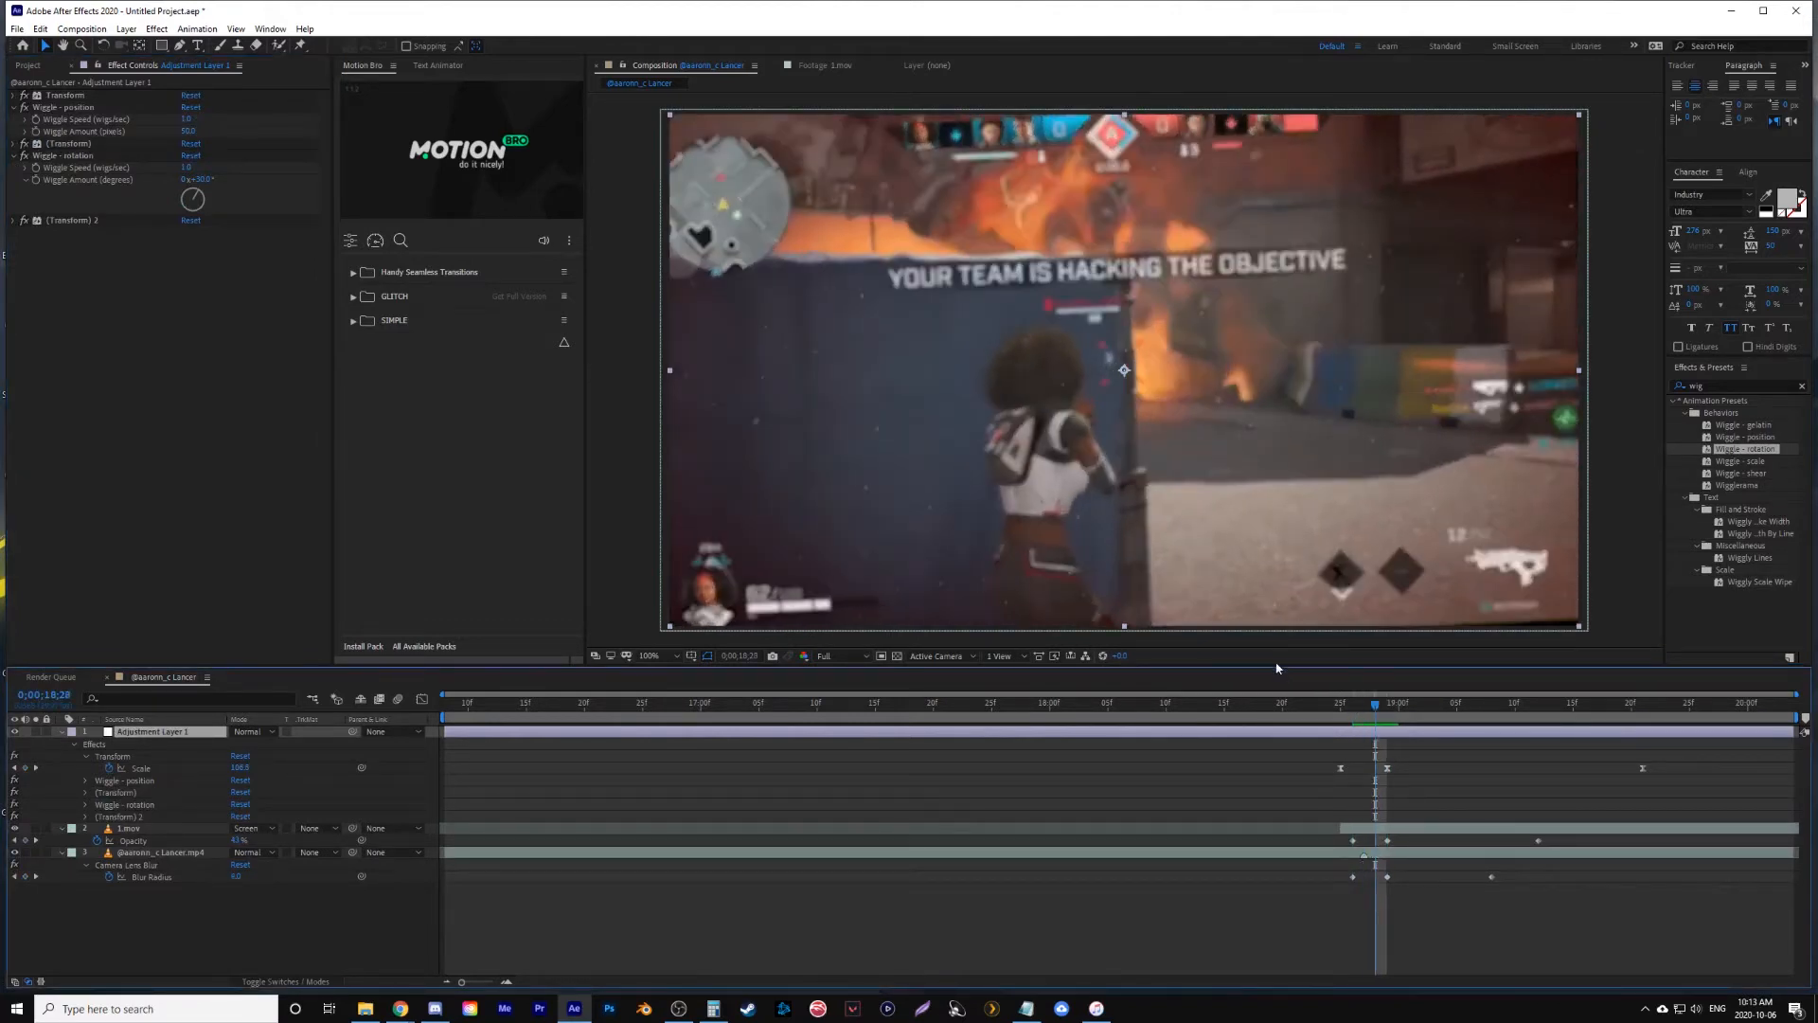
click(185, 120)
text(0)
click(187, 133)
text(0)
click(187, 168)
click(203, 180)
text(0)
- Start keyframing Wiggle Speed and Wiggle Amount for both wiggle effects at 0;00;18;27
click(87, 234)
click(36, 169)
click(36, 180)
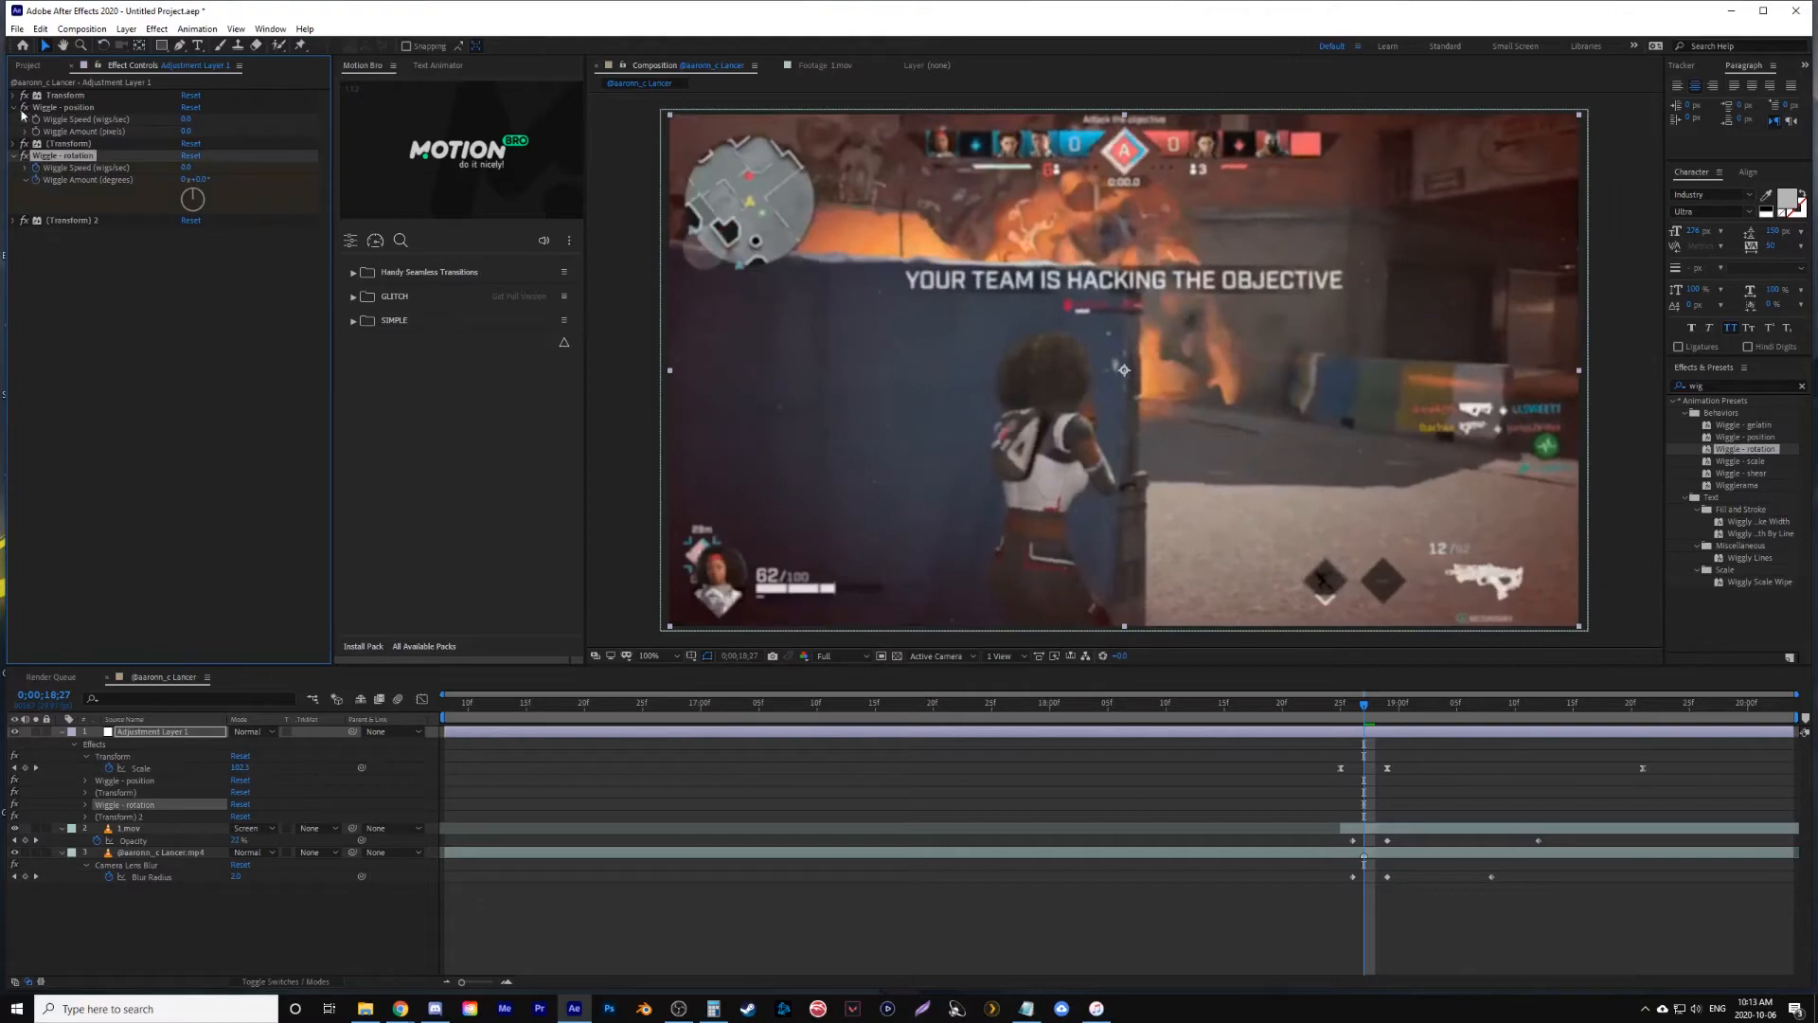
click(35, 120)
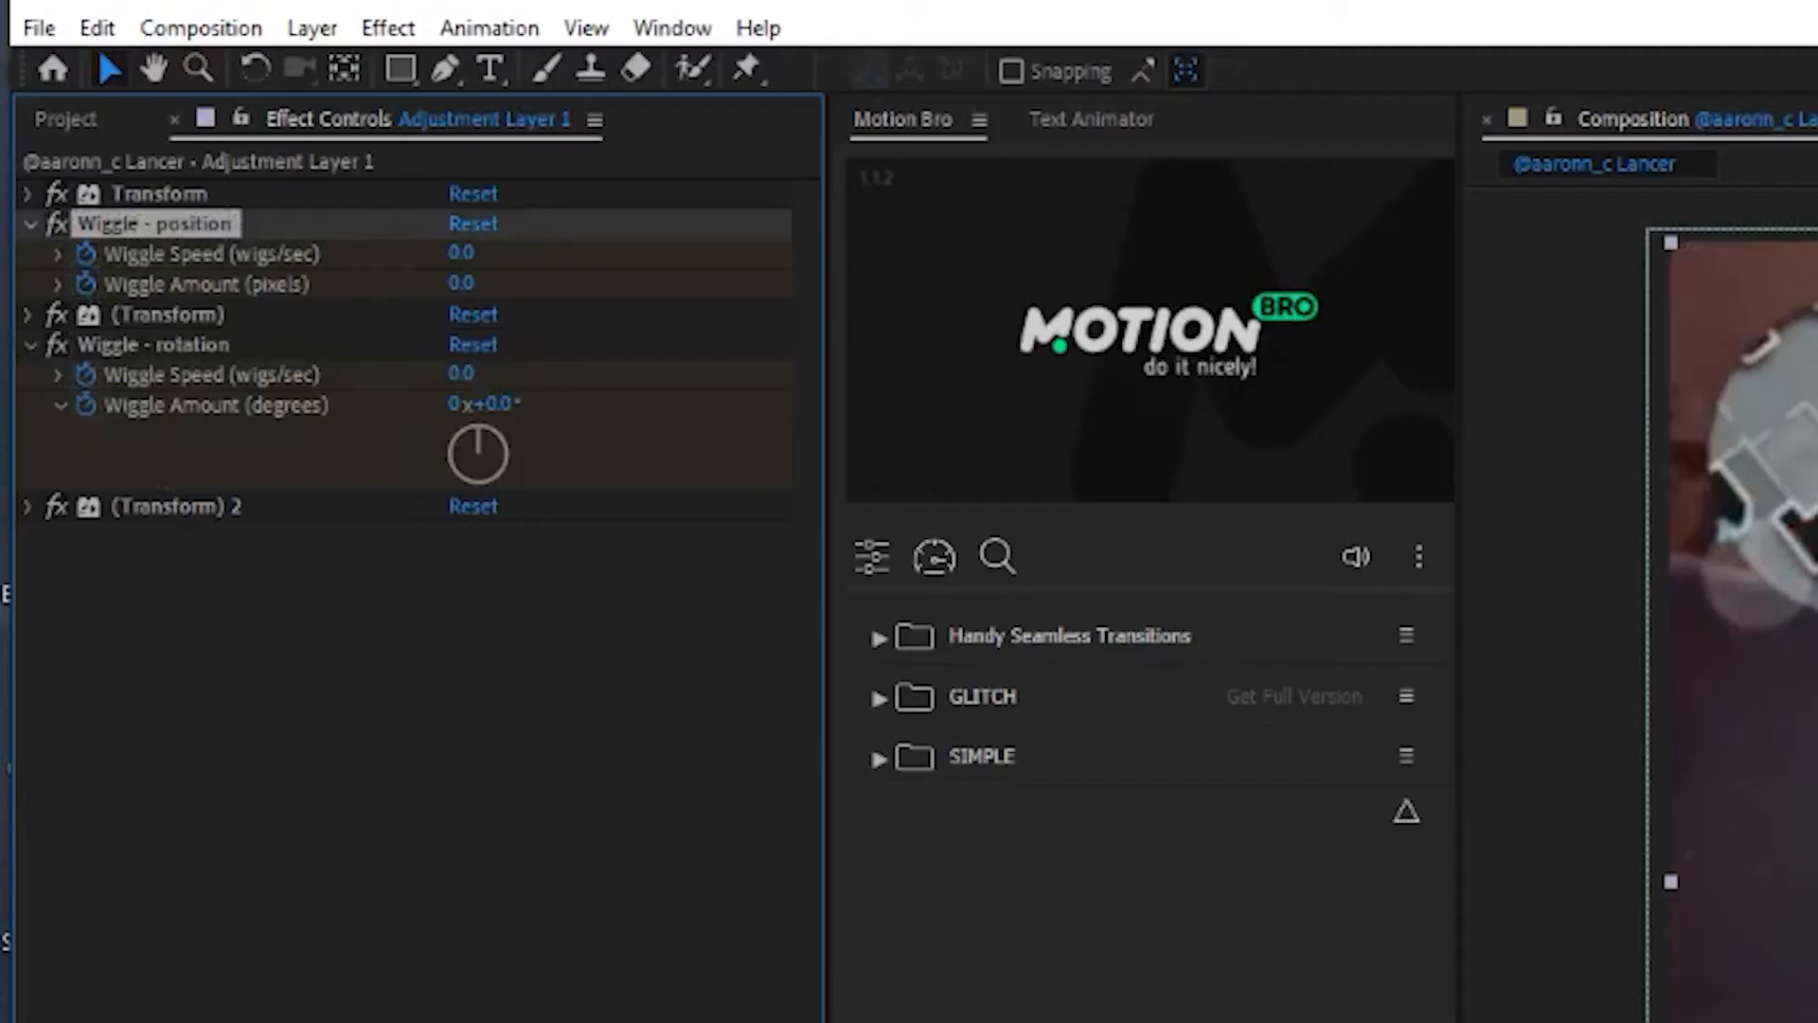
- Add zero-value keyframes for all four wiggle properties at 0;00;19;03
drag(1365, 717, 1494, 717)
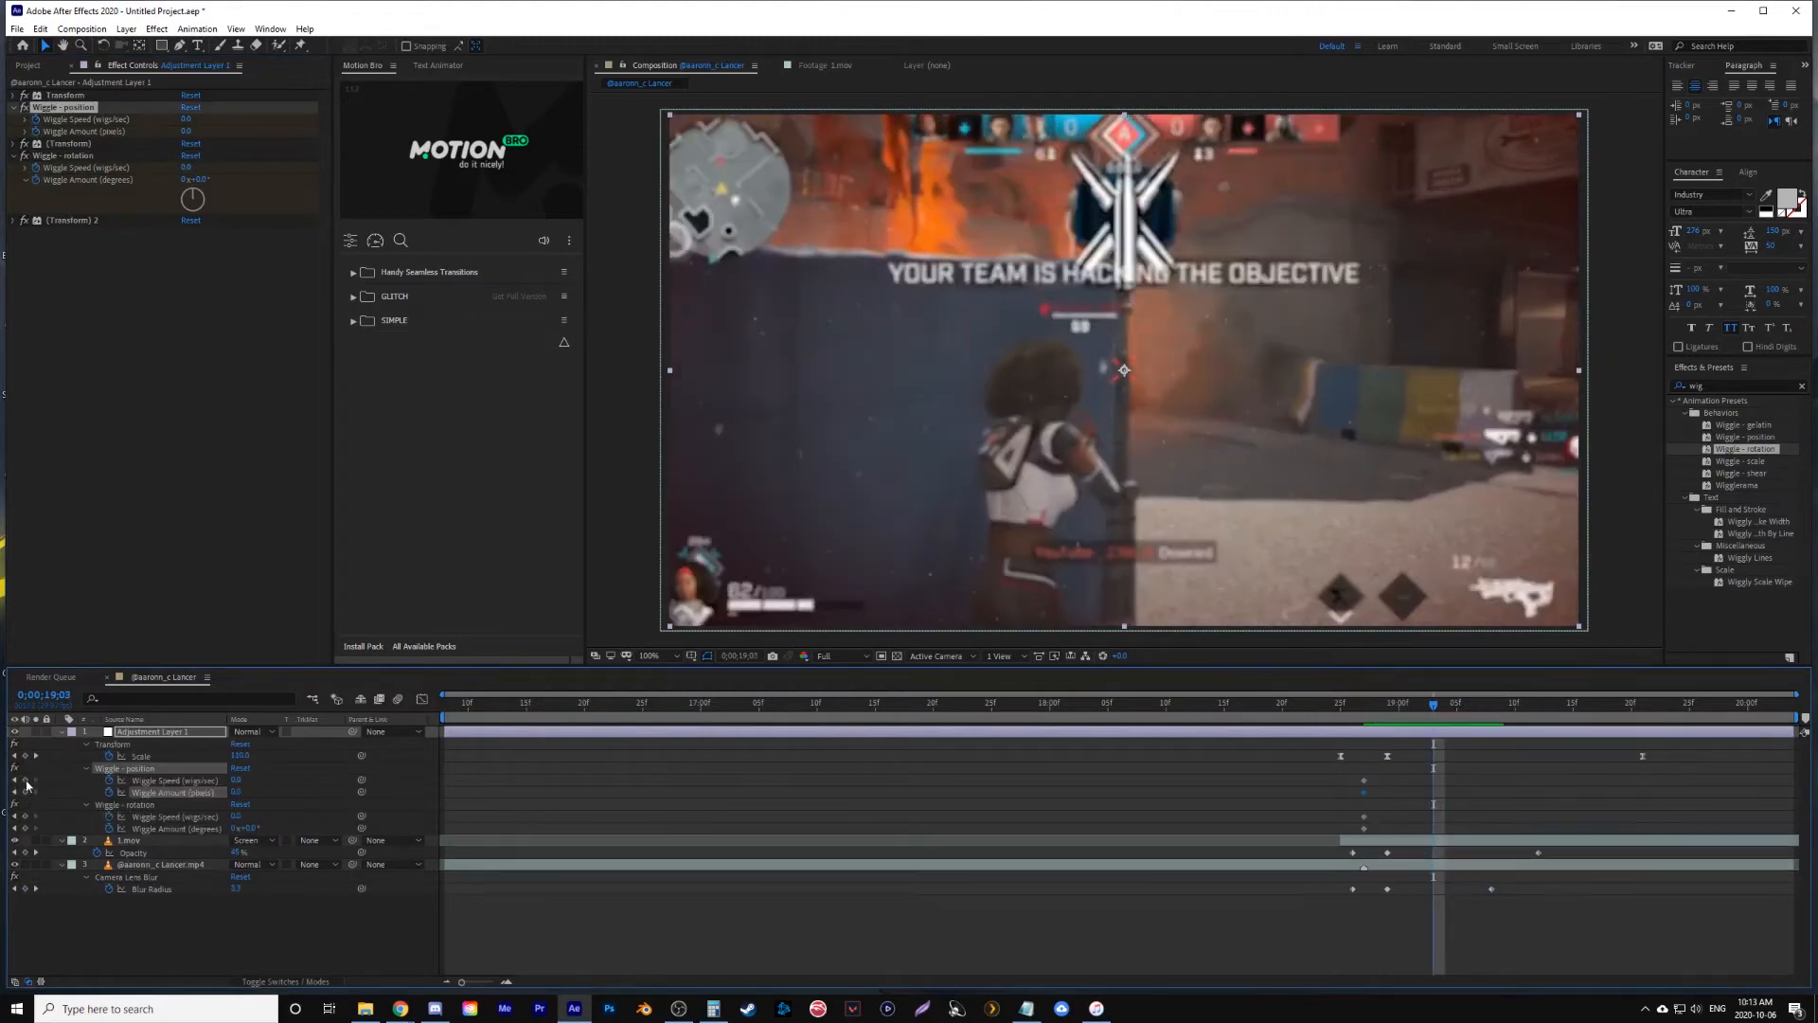
click(25, 780)
click(25, 793)
click(25, 817)
click(25, 829)
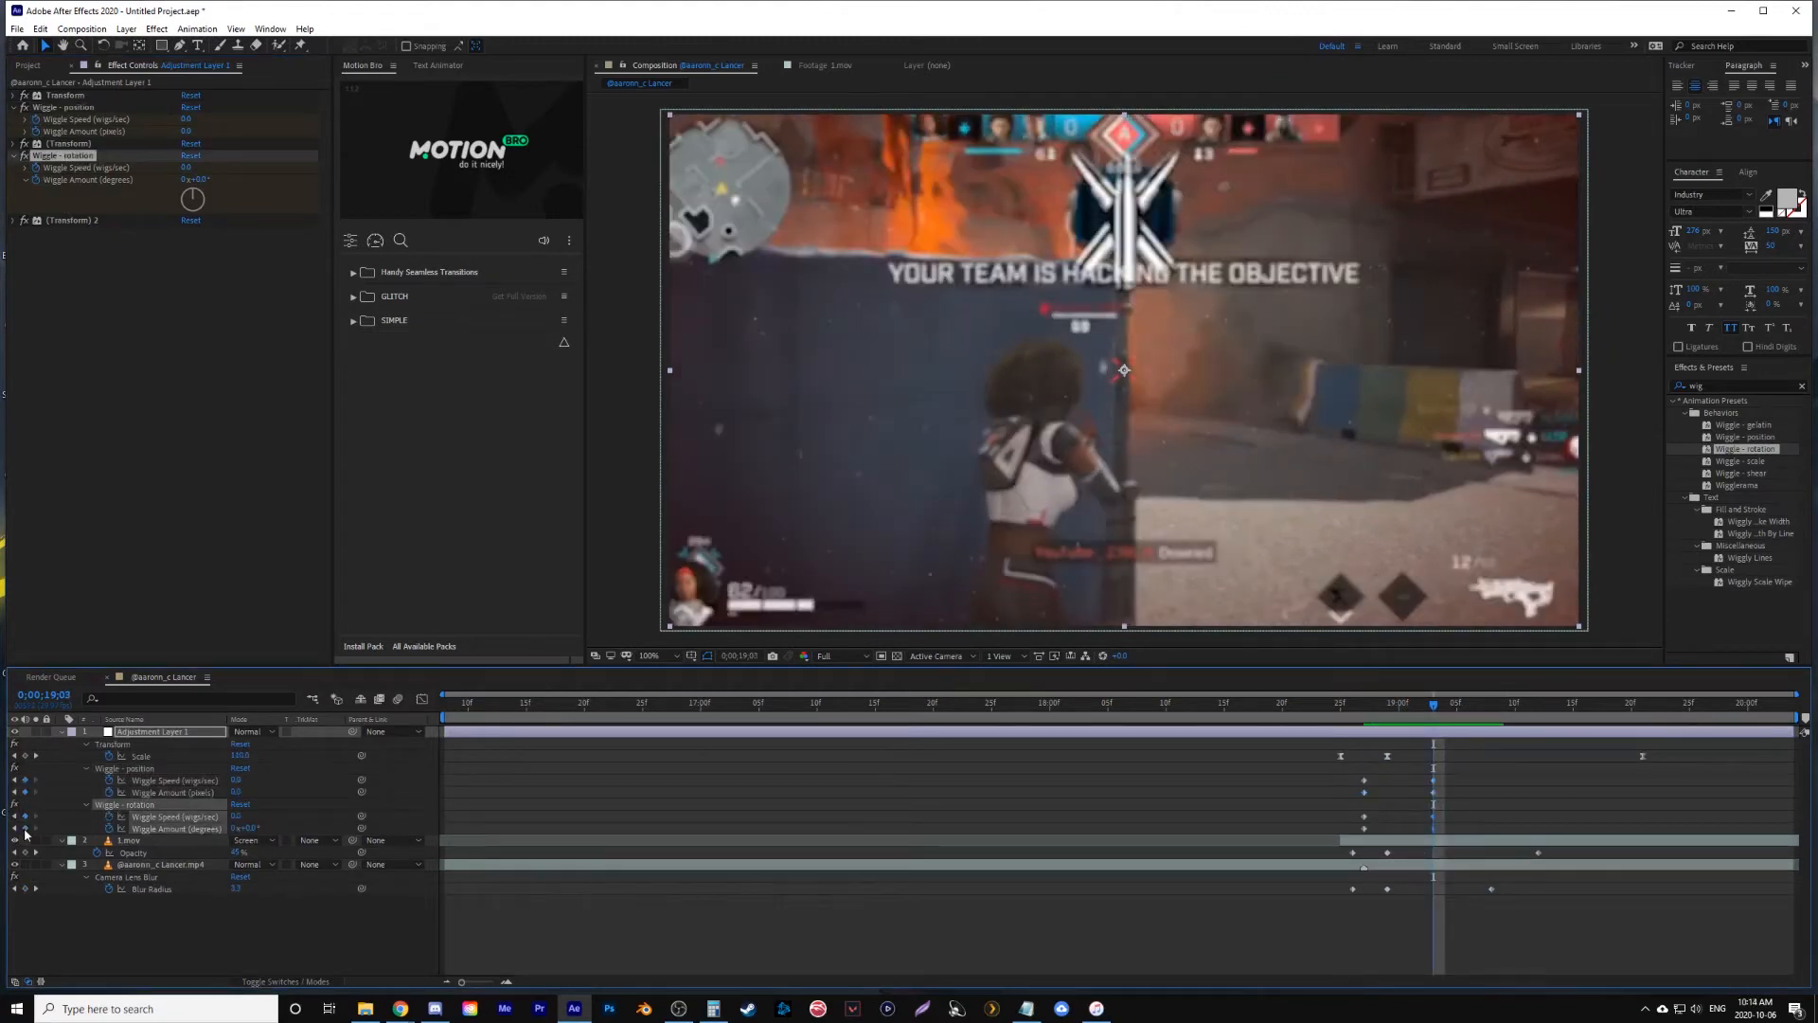
- At 0;00;18;29, set the position wiggle to speed 2 and amount 11 pixels, and the rotation wiggle to speed 1 and amount 2°
click(1386, 706)
click(205, 279)
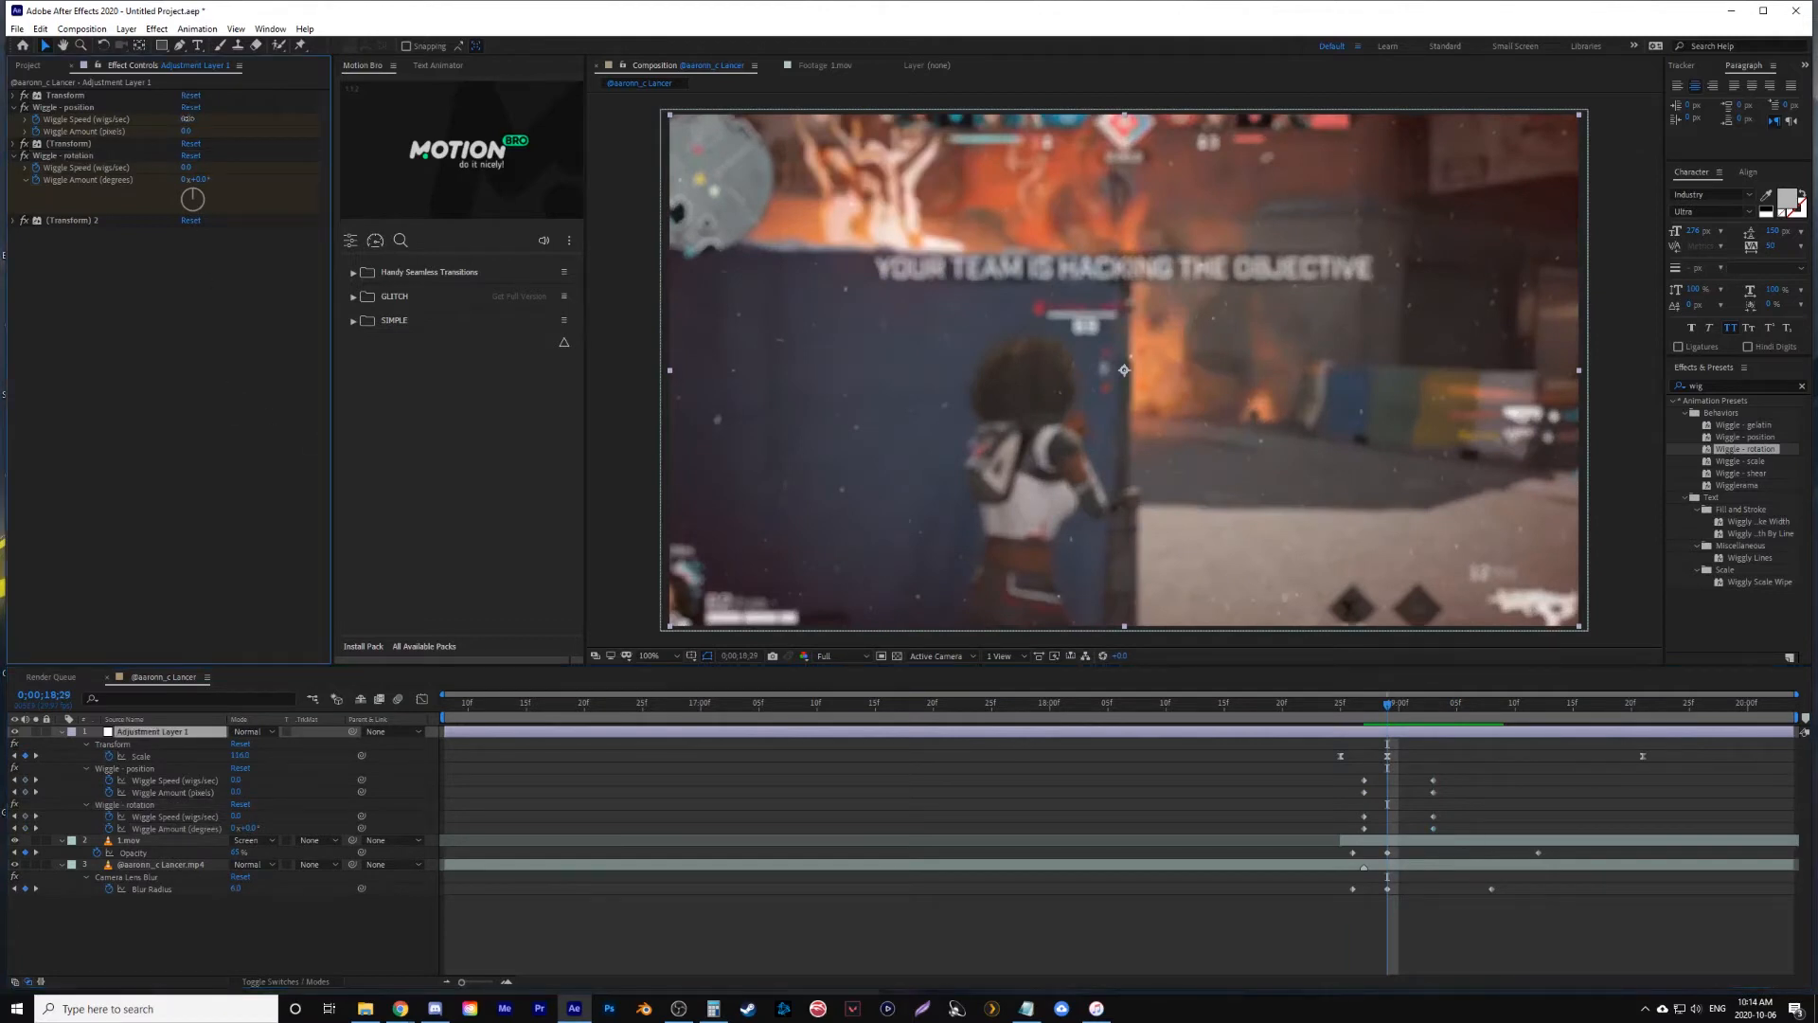
click(187, 132)
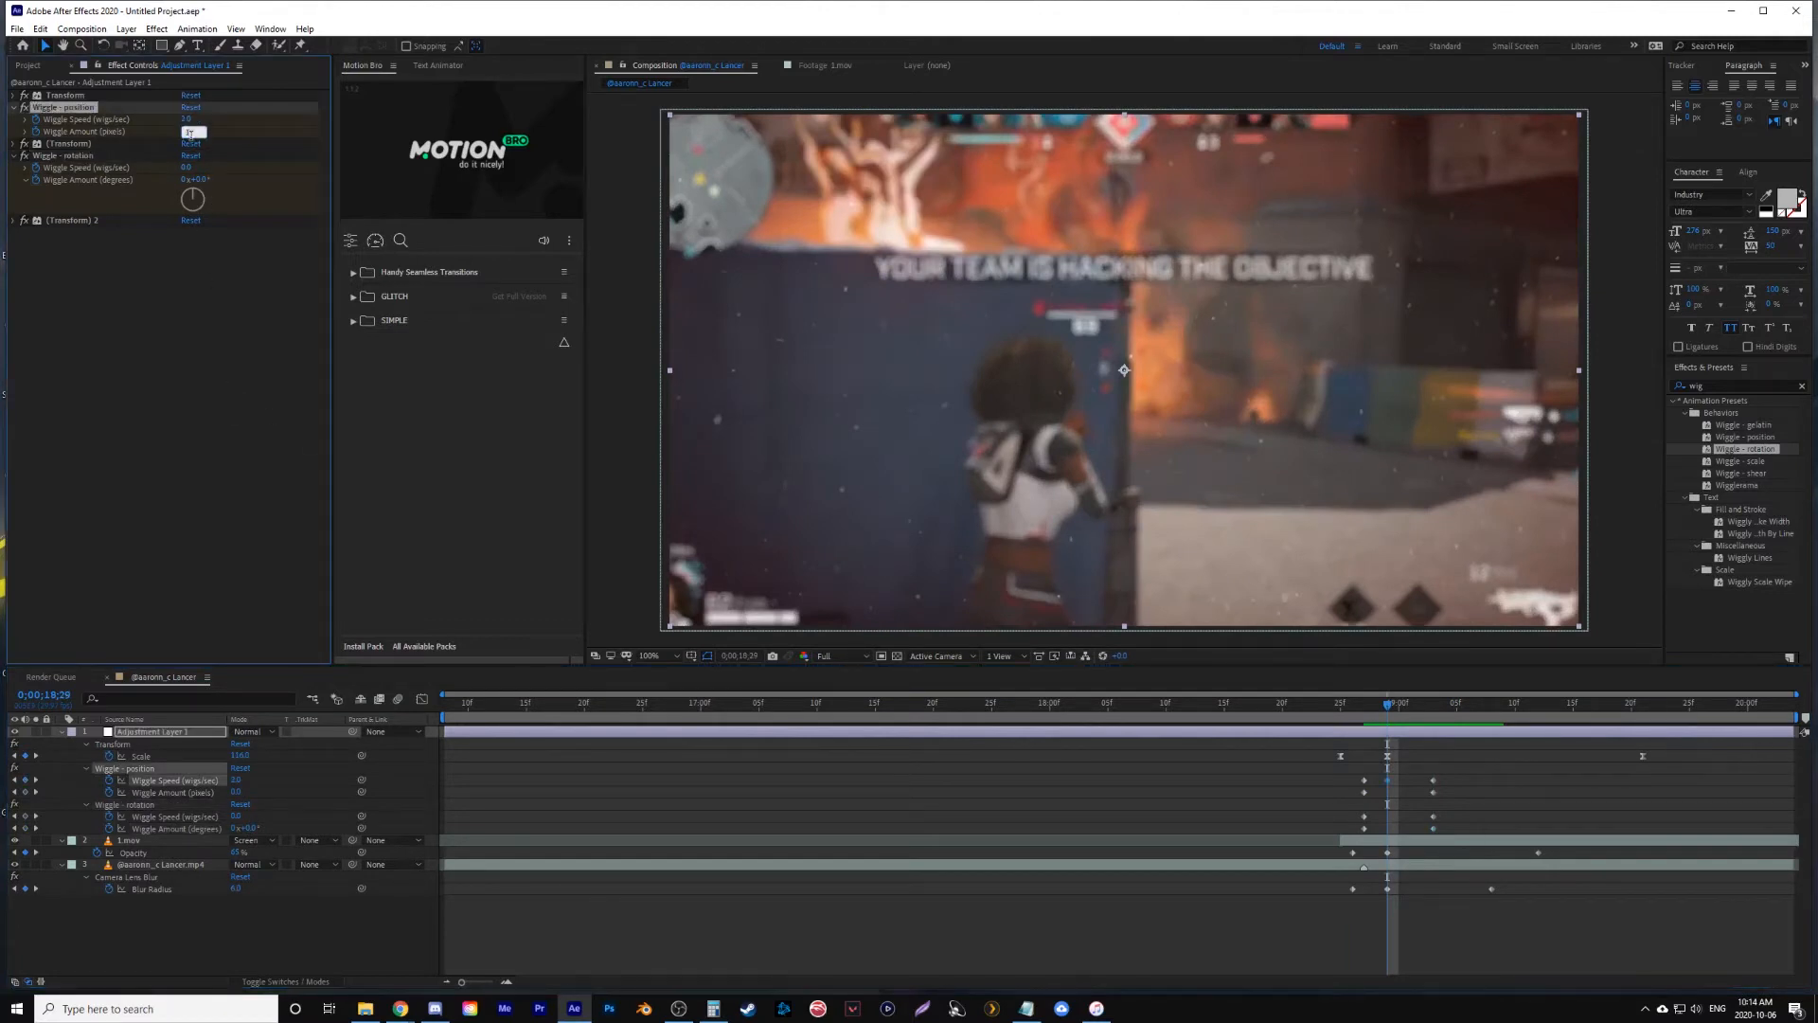
click(231, 350)
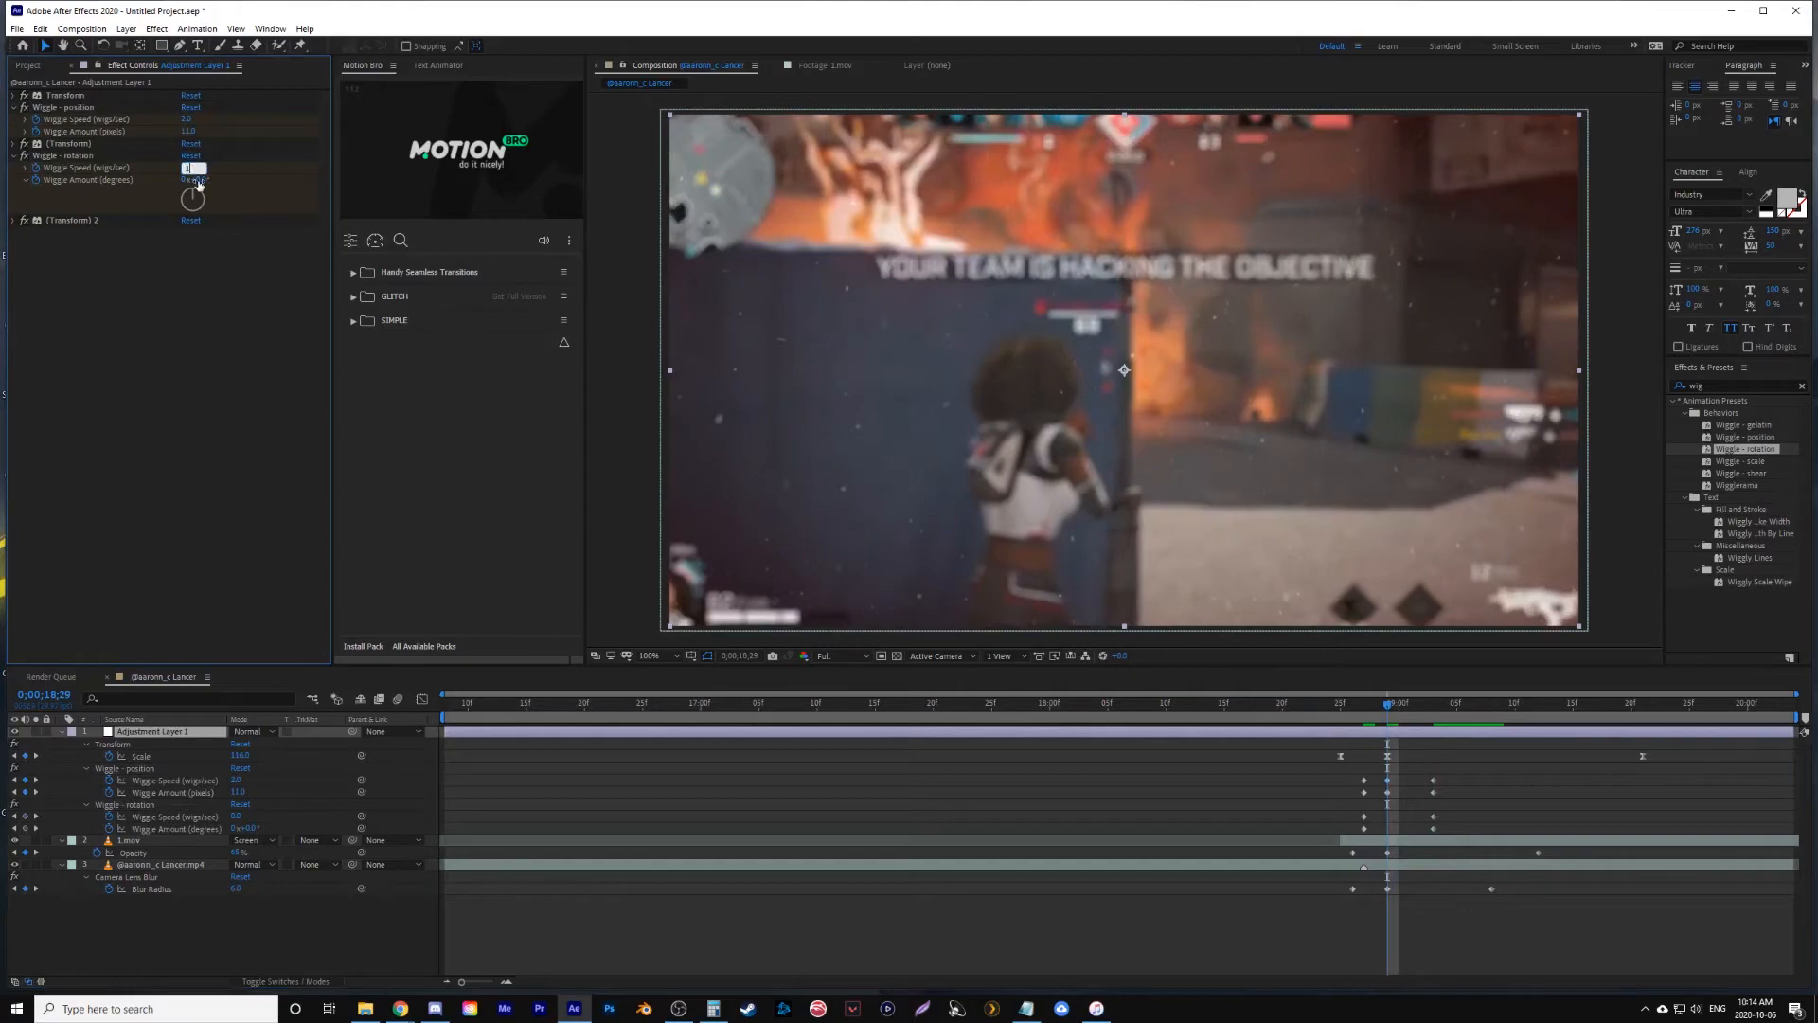
text(1)
click(198, 180)
click(205, 359)
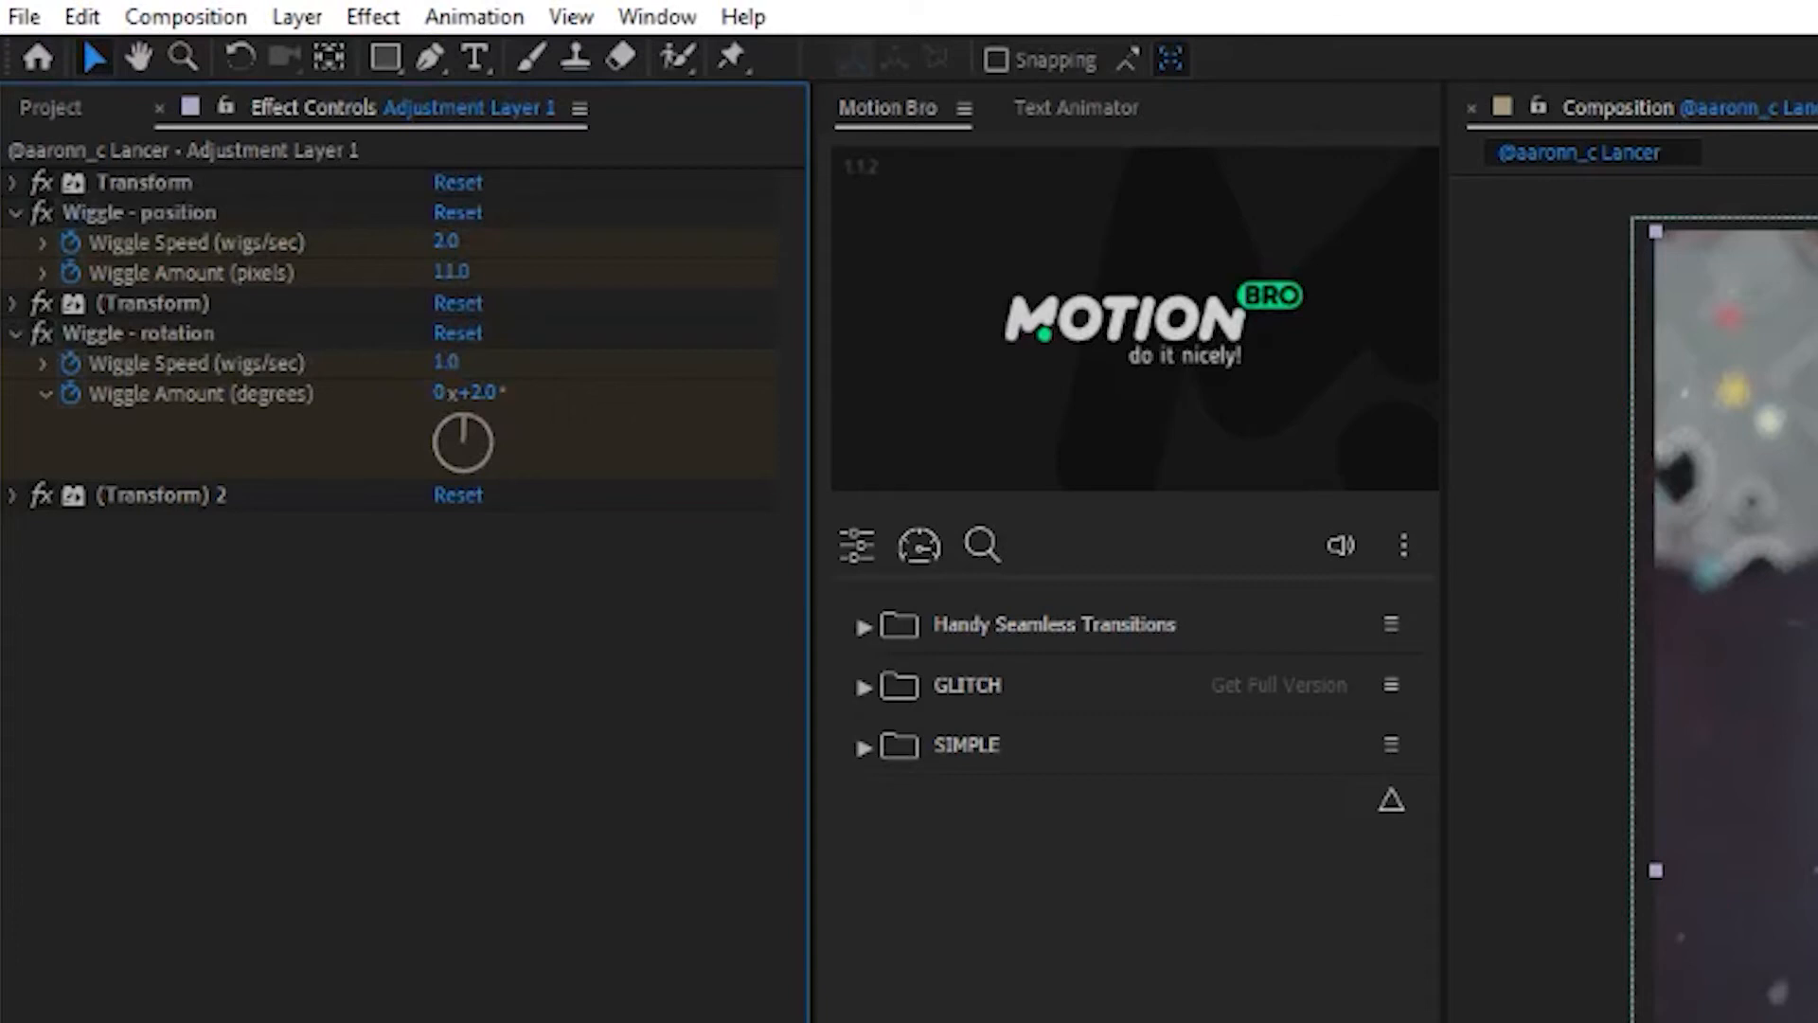
- Preview the camera shake several times from before the impact
drag(1388, 706, 1272, 708)
key(space)
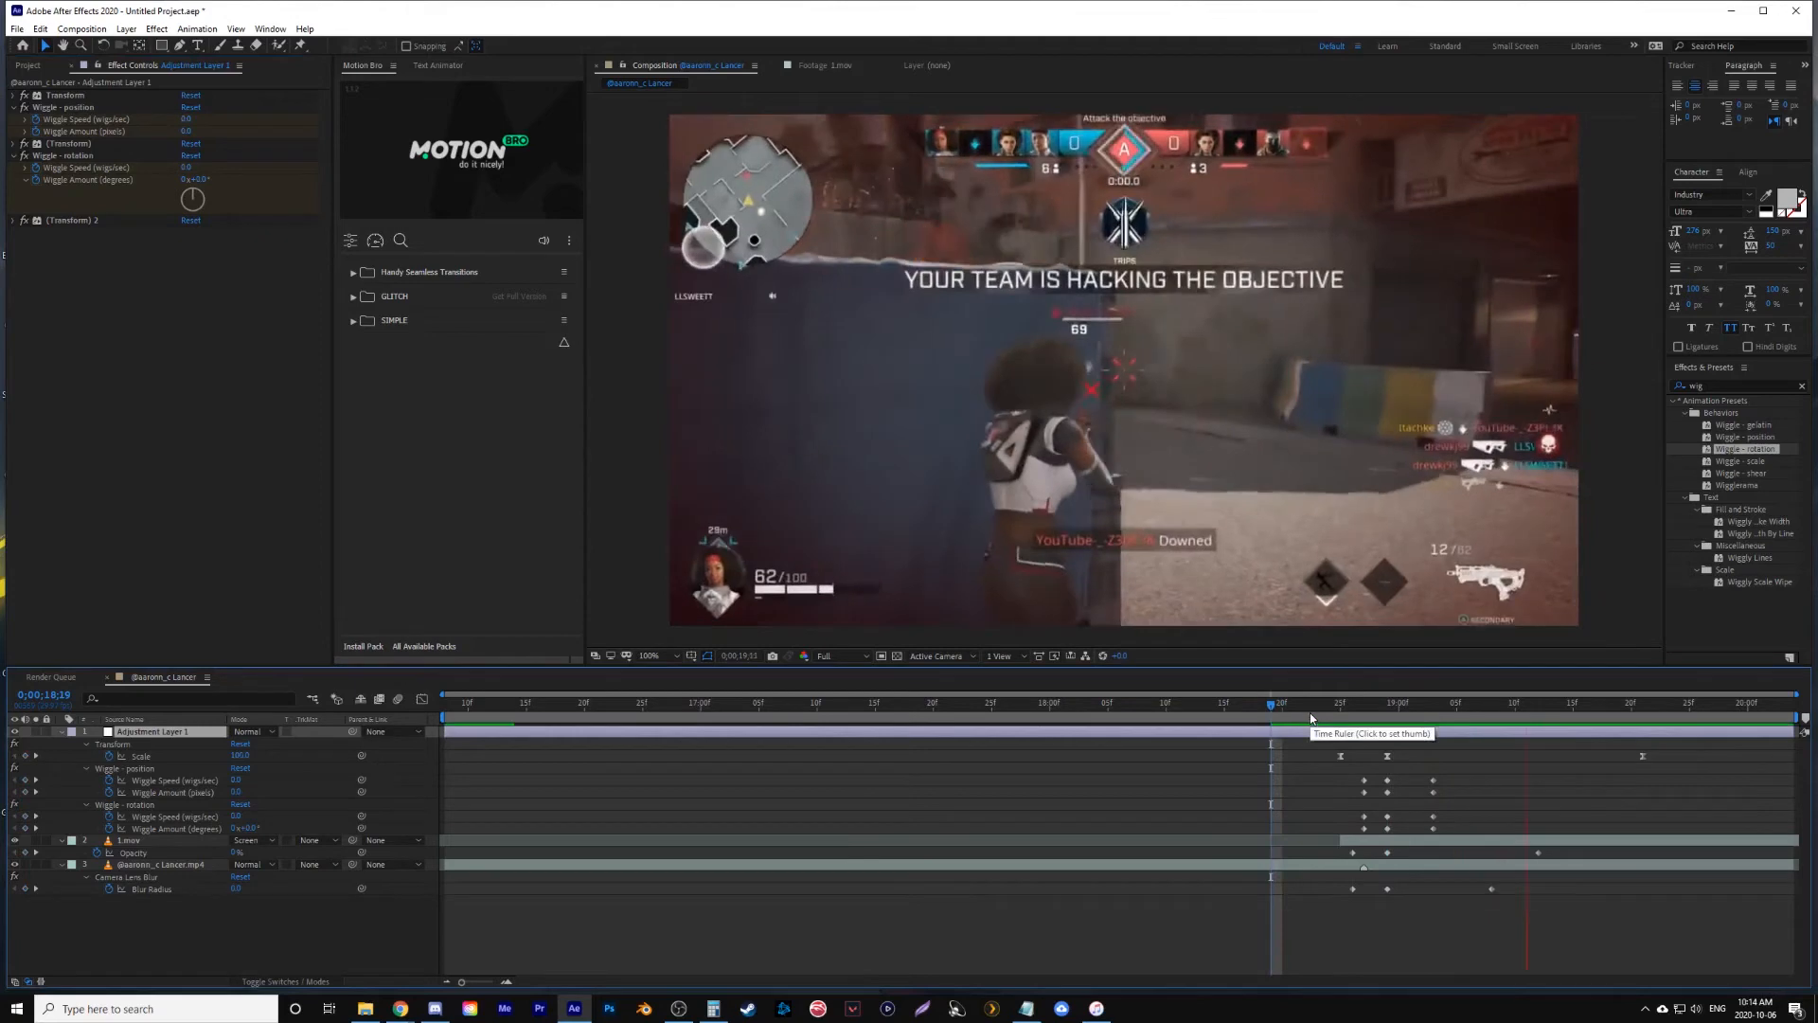
click(1283, 709)
key(space)
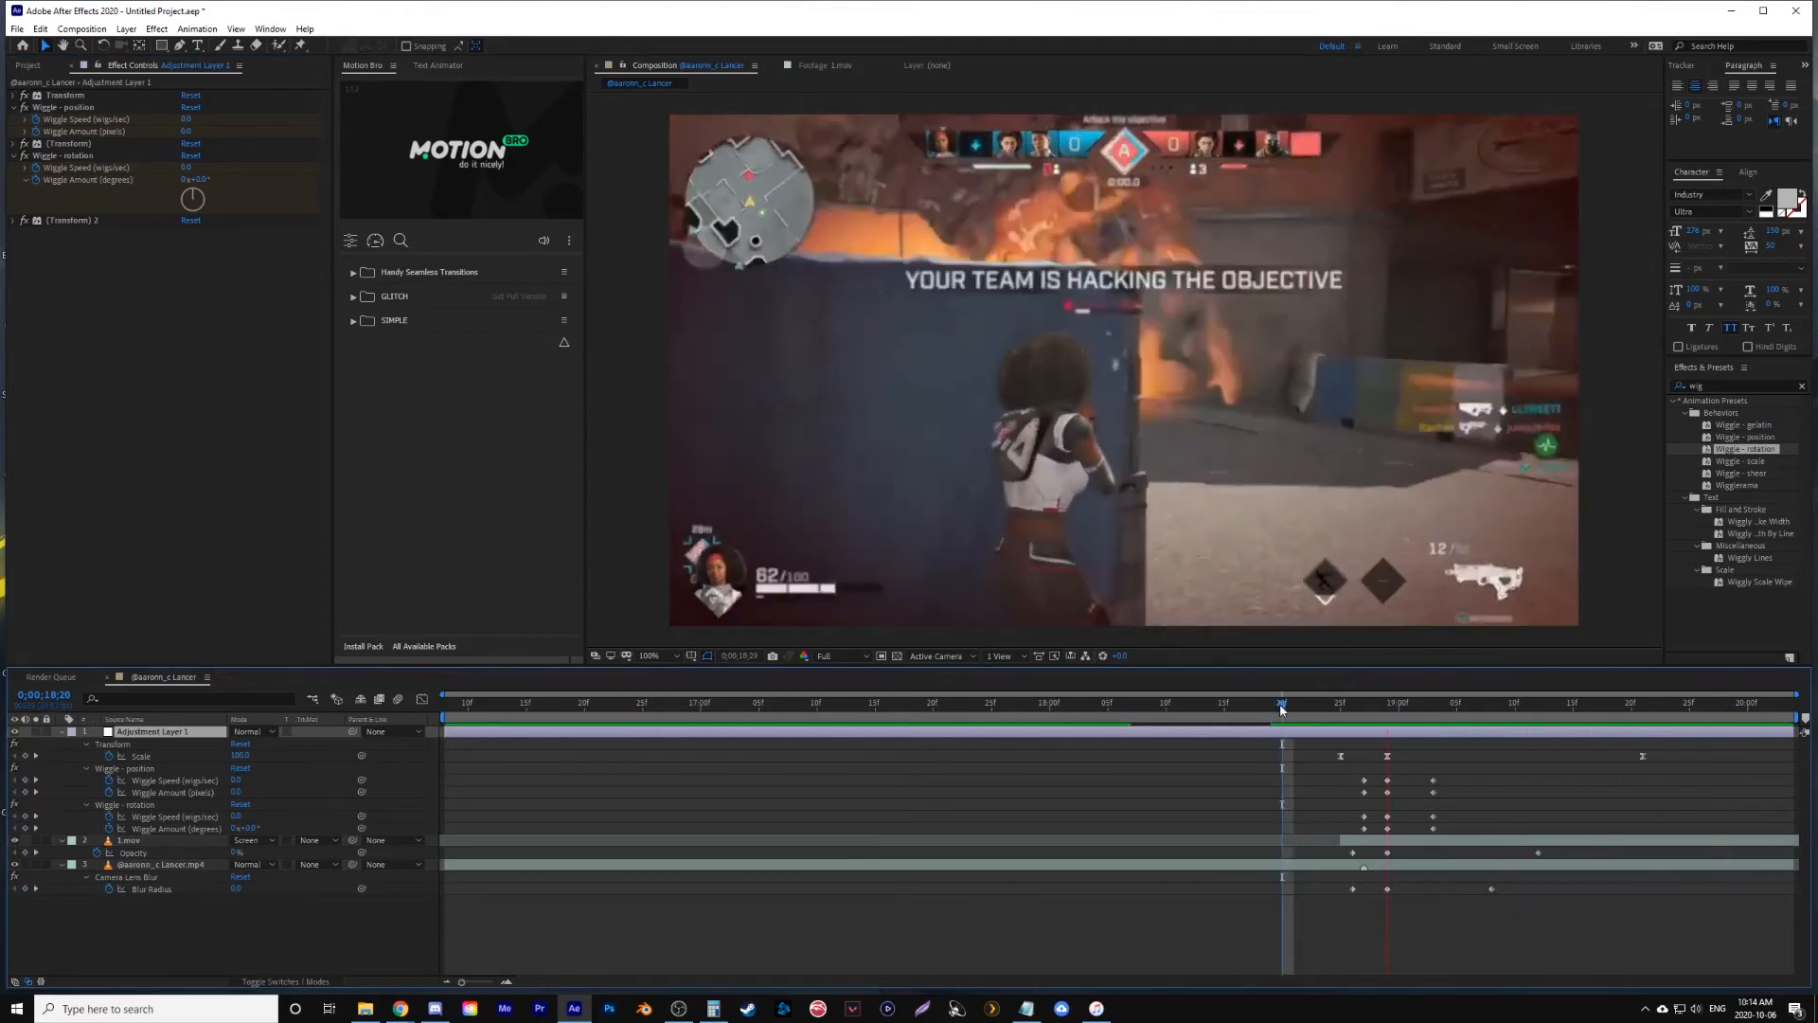
key(space)
click(1159, 707)
key(space)
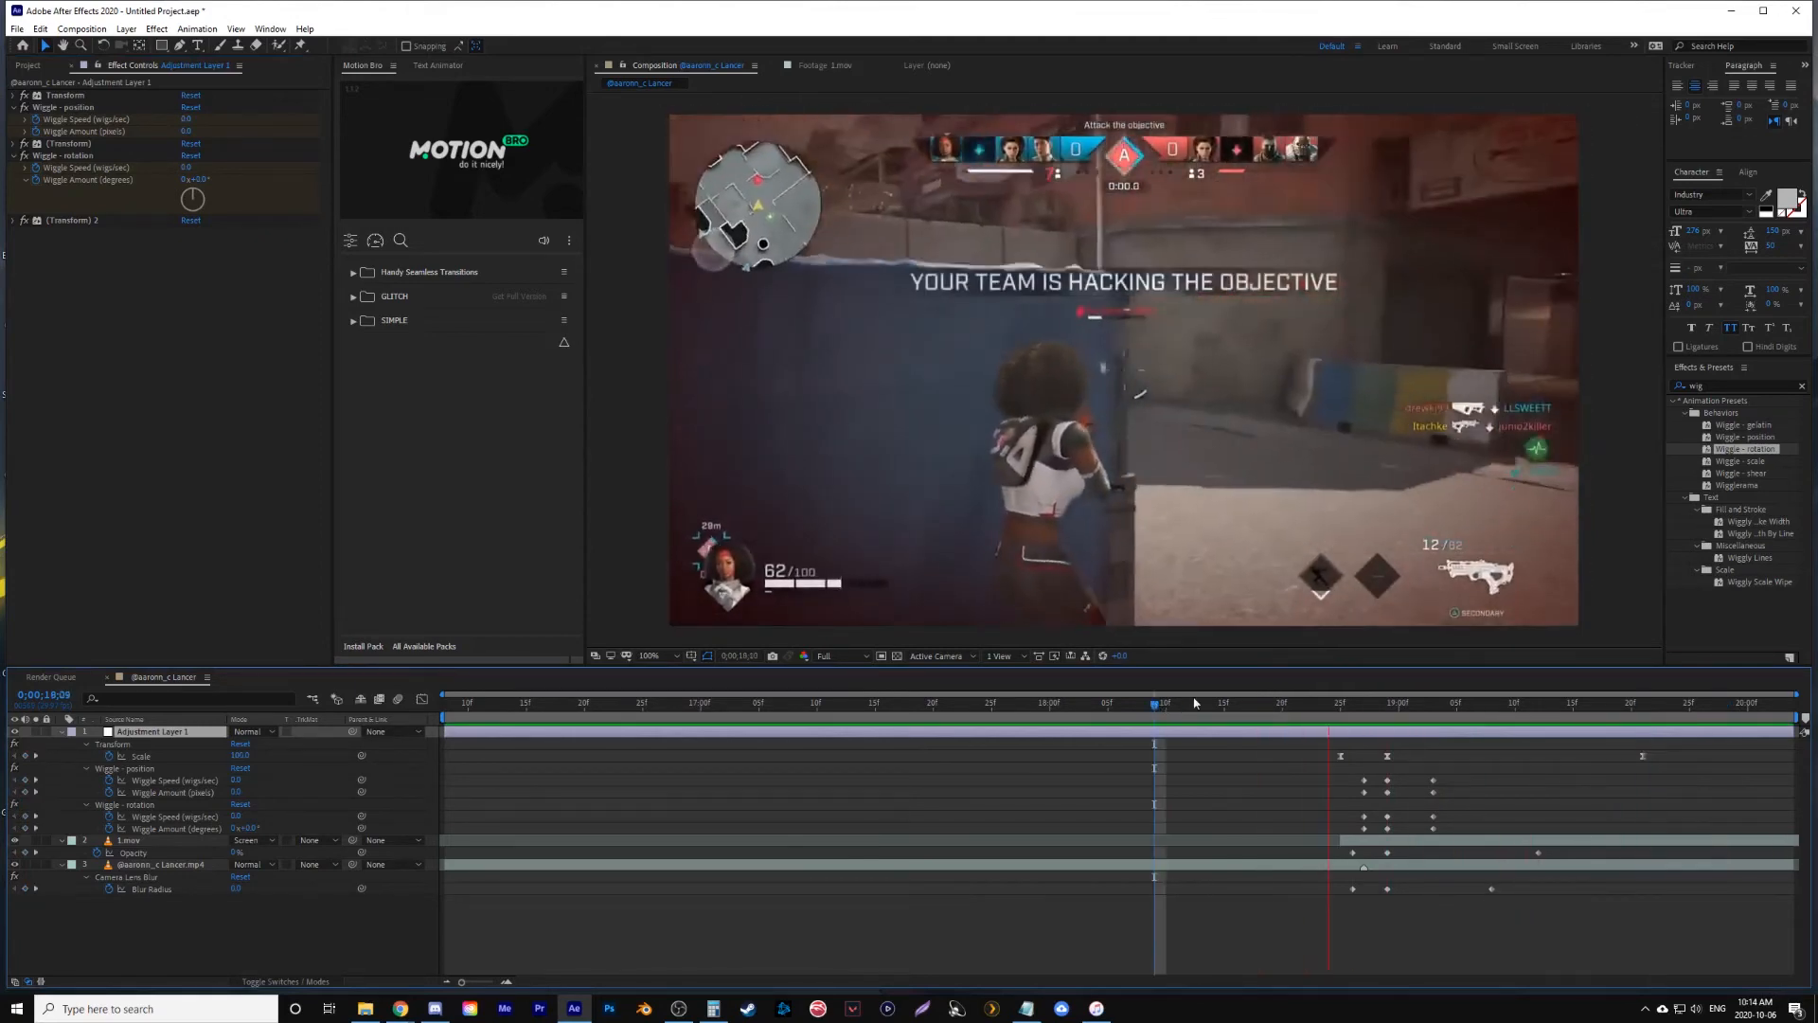
key(space)
- Collapse the layers' keyframed properties and create a second adjustment layer above all layers at 0;00;18;29
click(1389, 707)
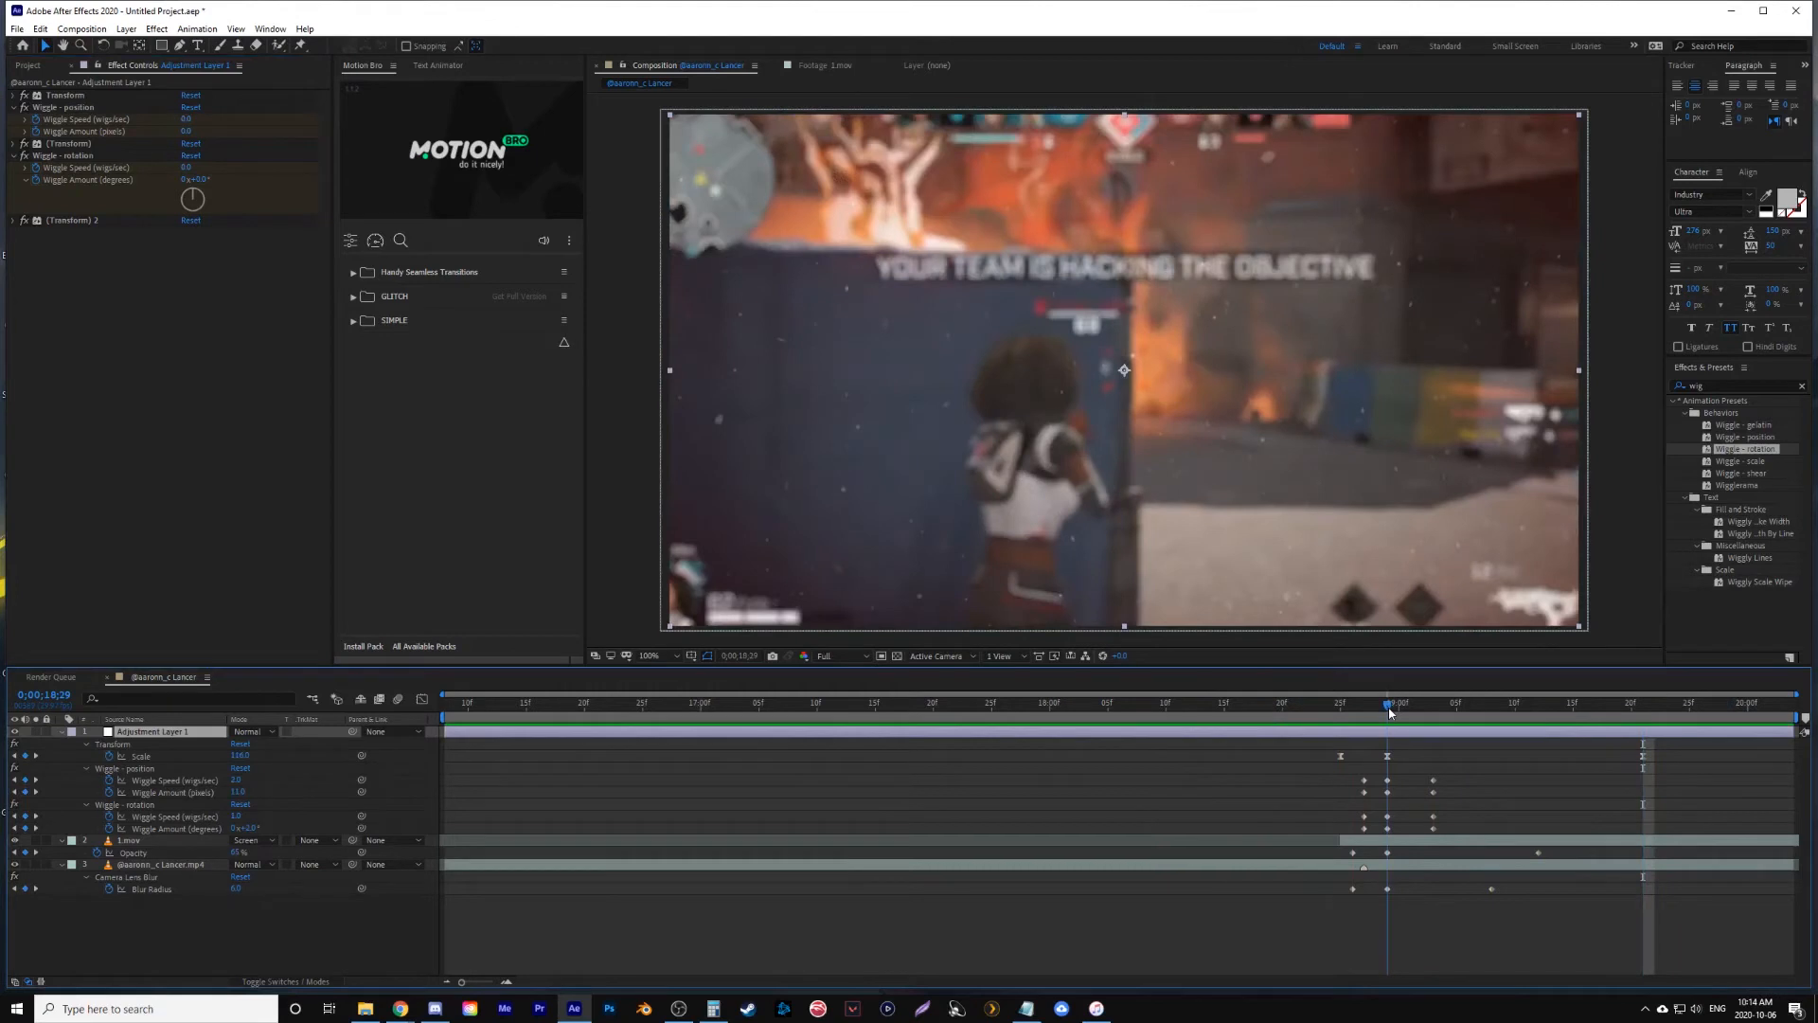
key(u)
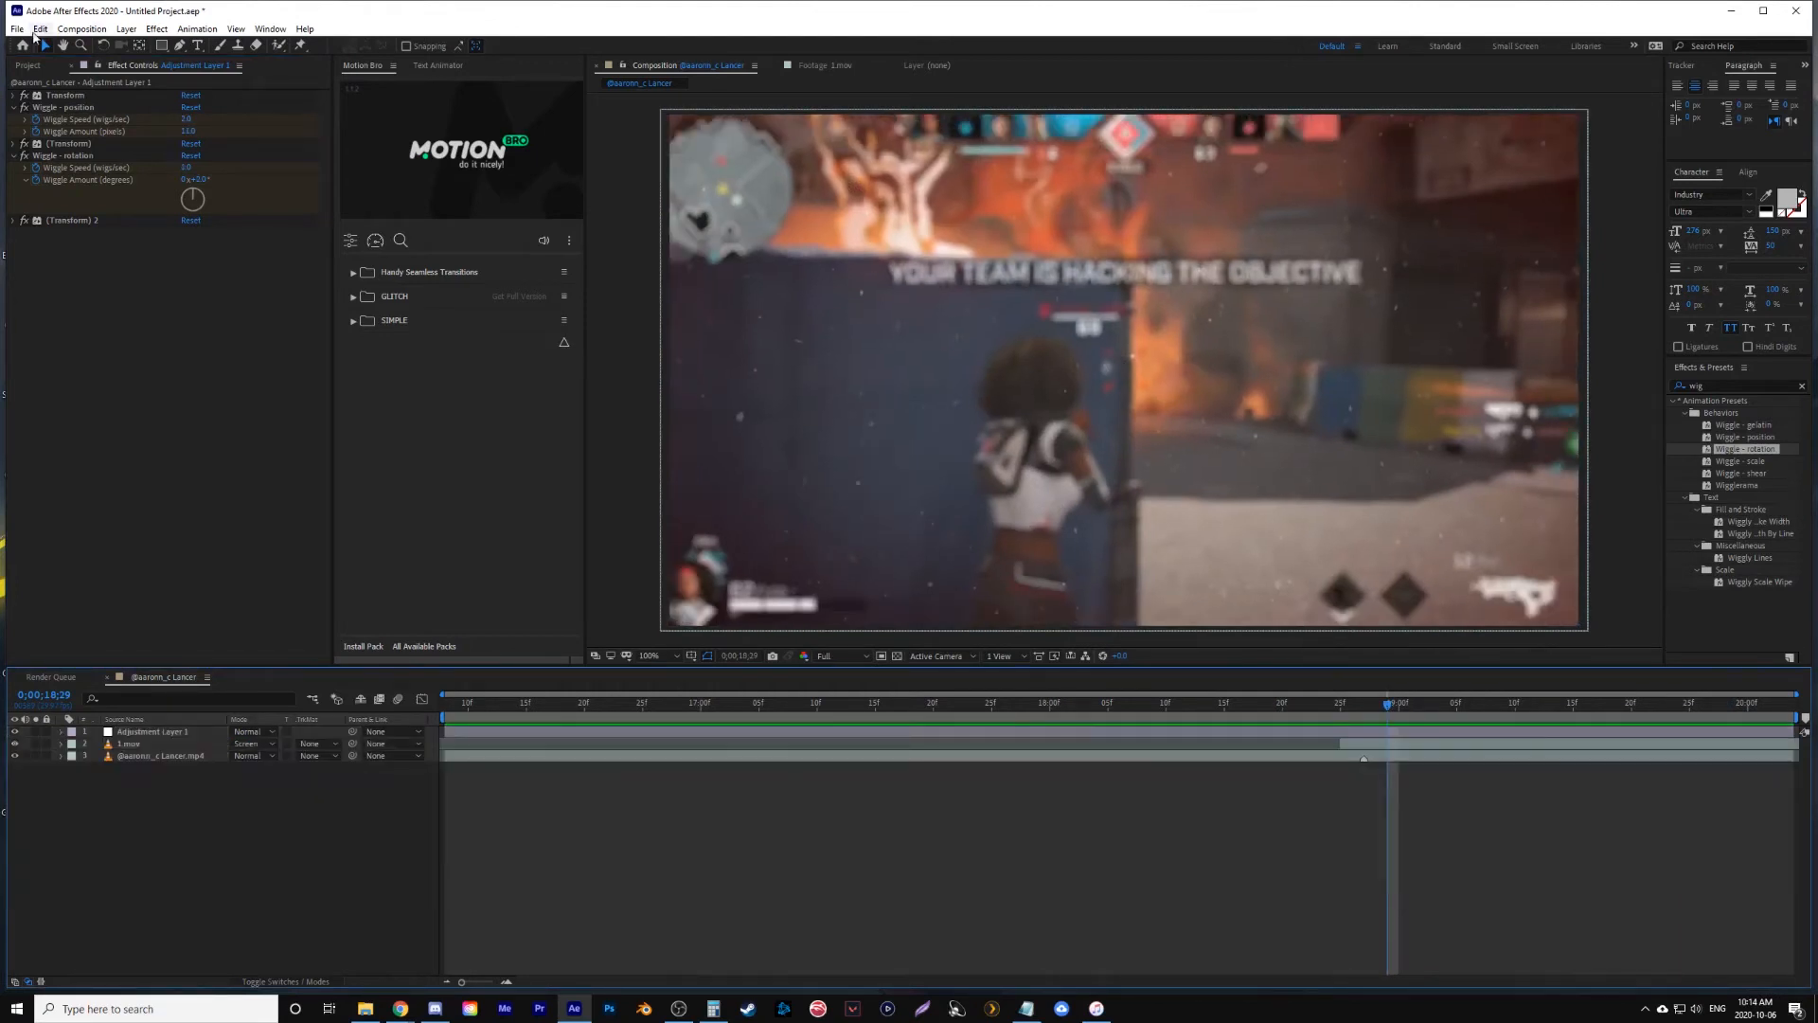
click(124, 29)
mouse_move(151, 46)
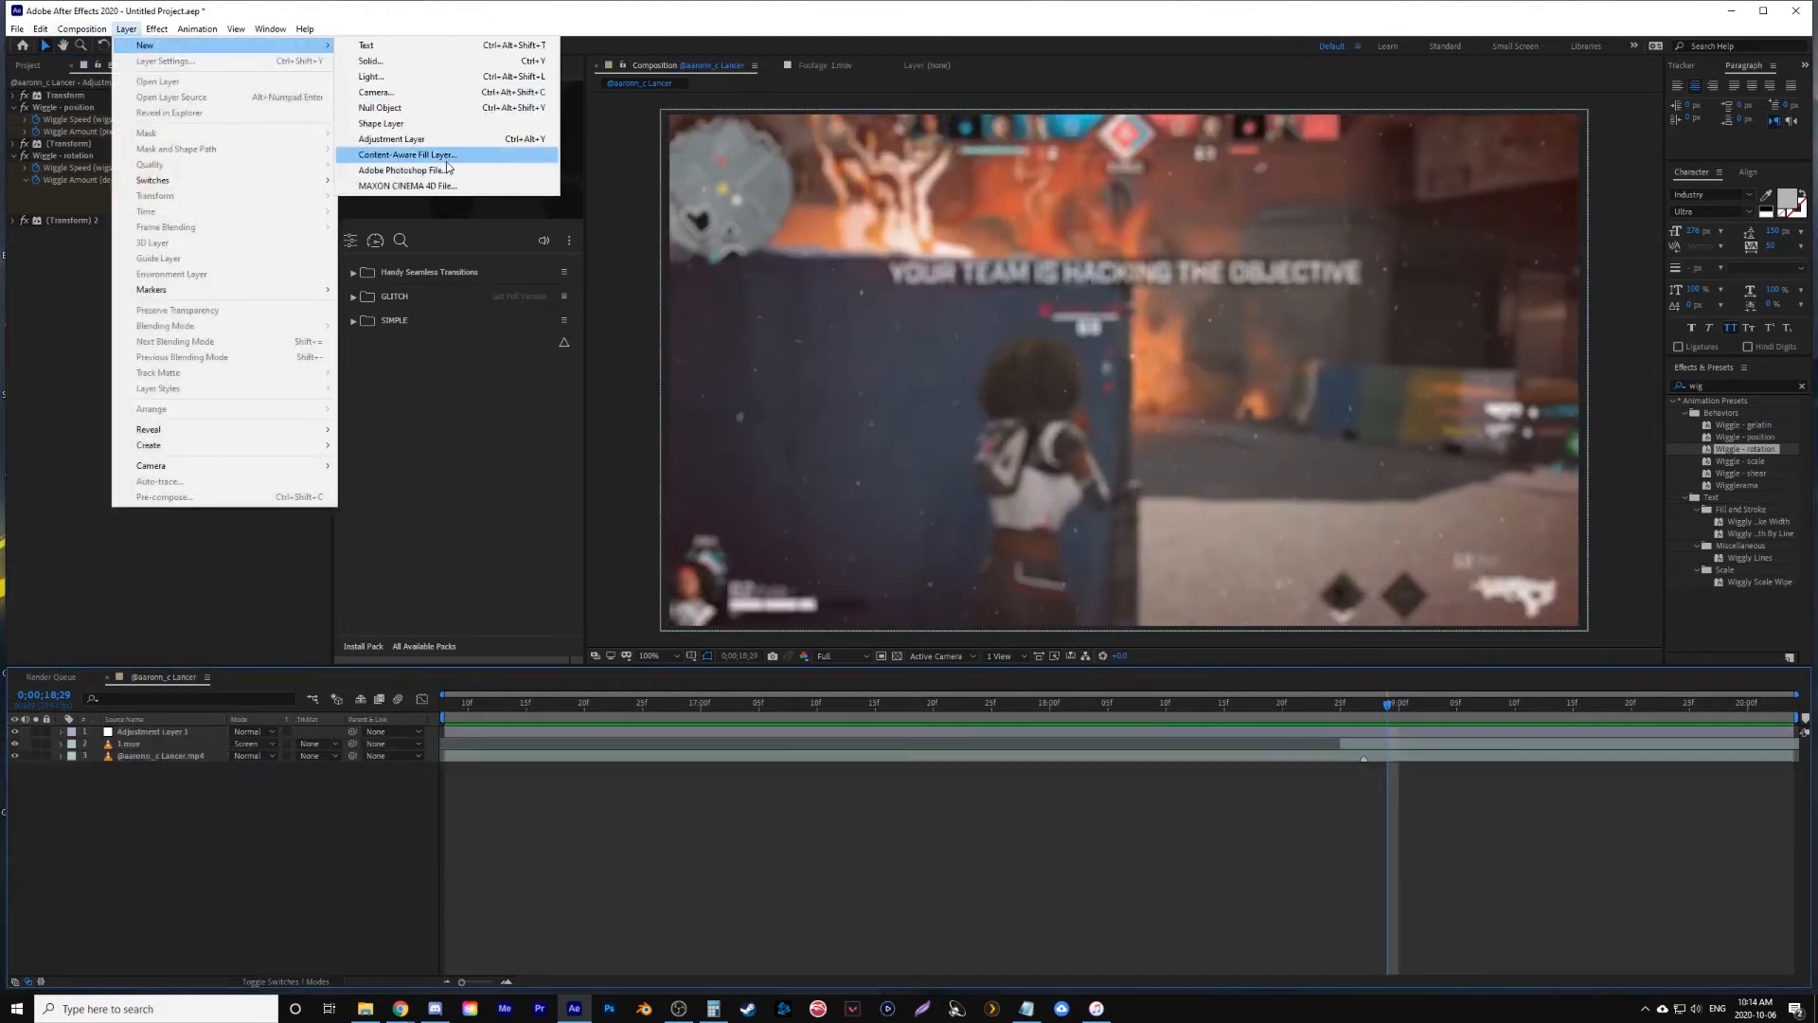
click(391, 139)
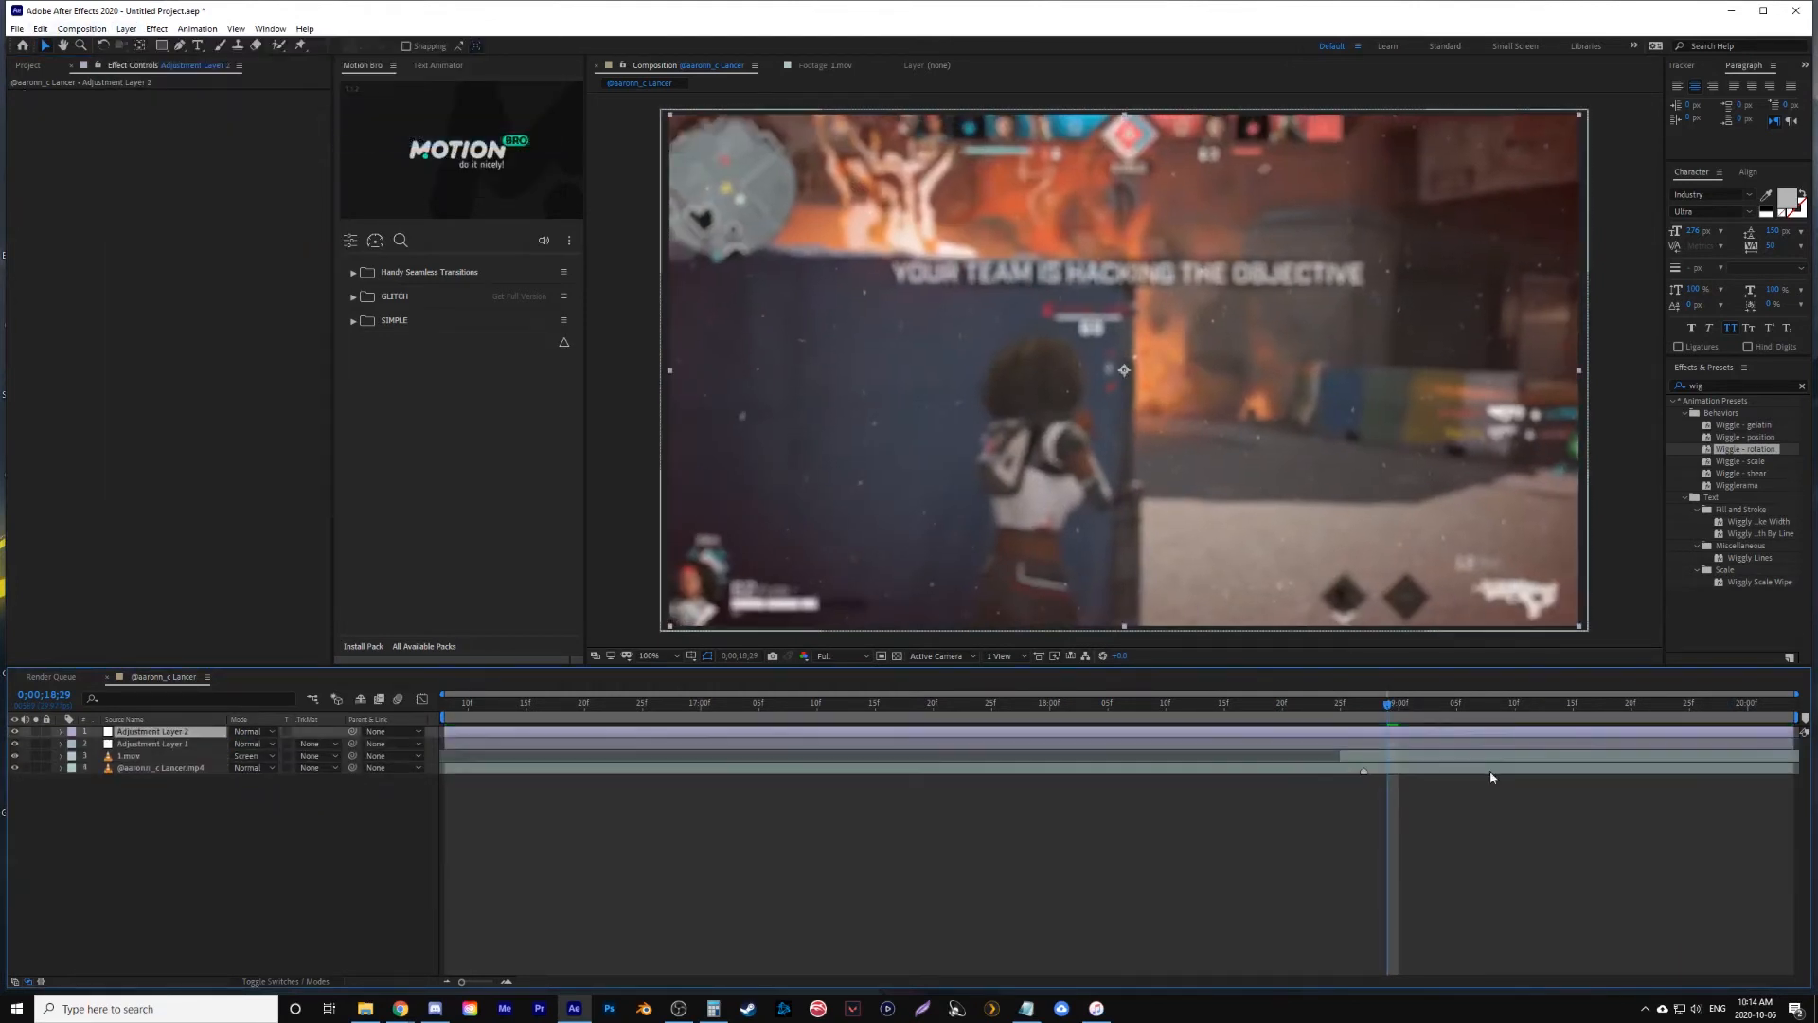
- Apply the Glow effect to the new adjustment layer and raise its Glow Radius to about 249
click(1802, 387)
text(glow)
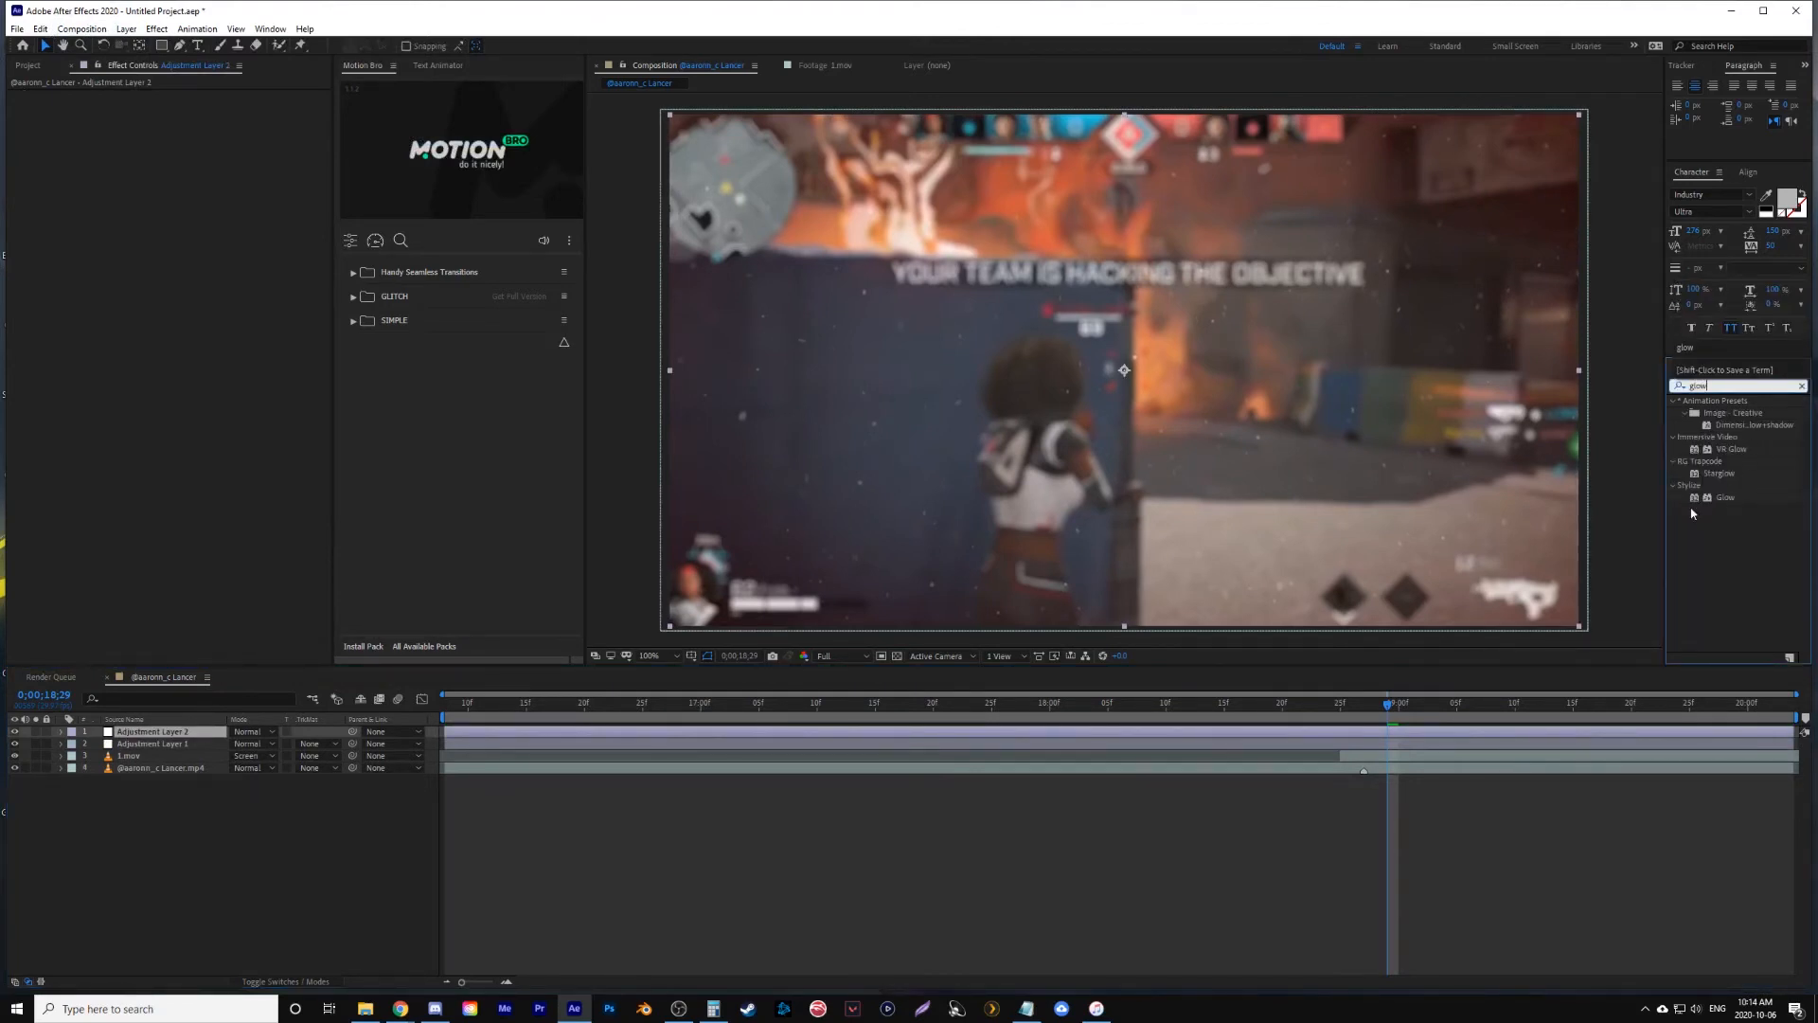
drag(1693, 510, 1387, 718)
click(1361, 706)
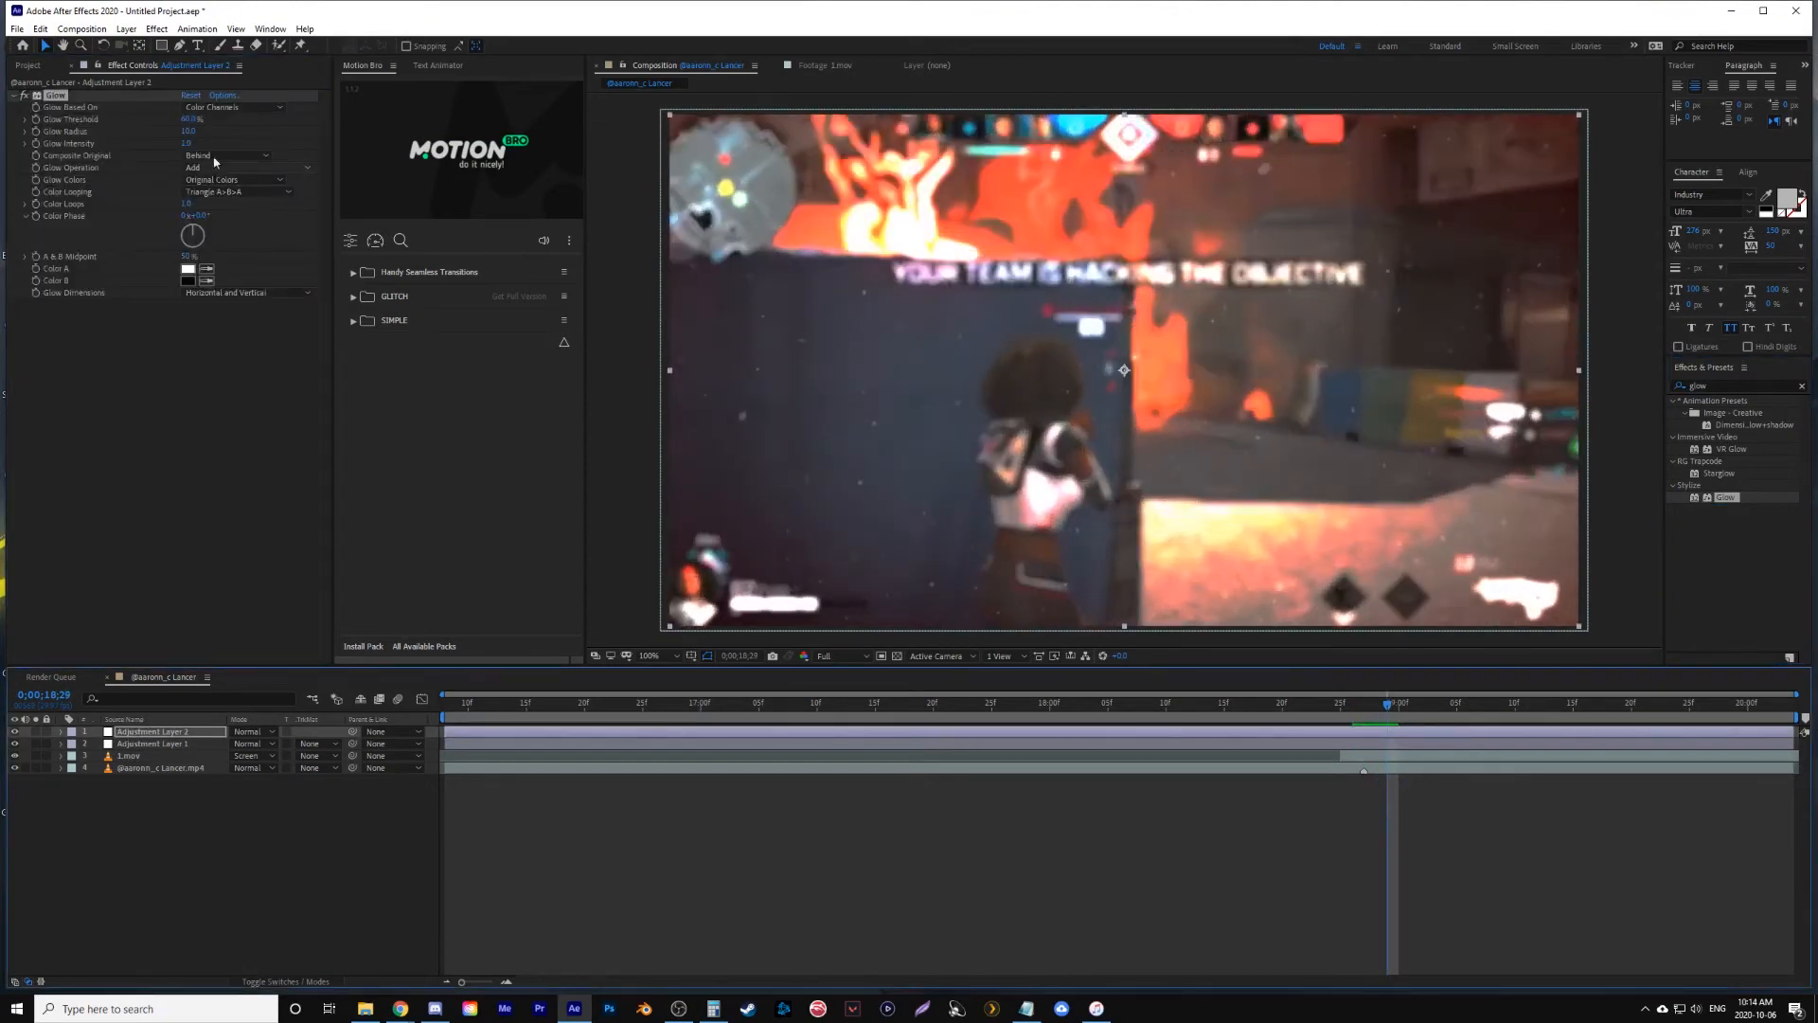
drag(189, 132, 361, 139)
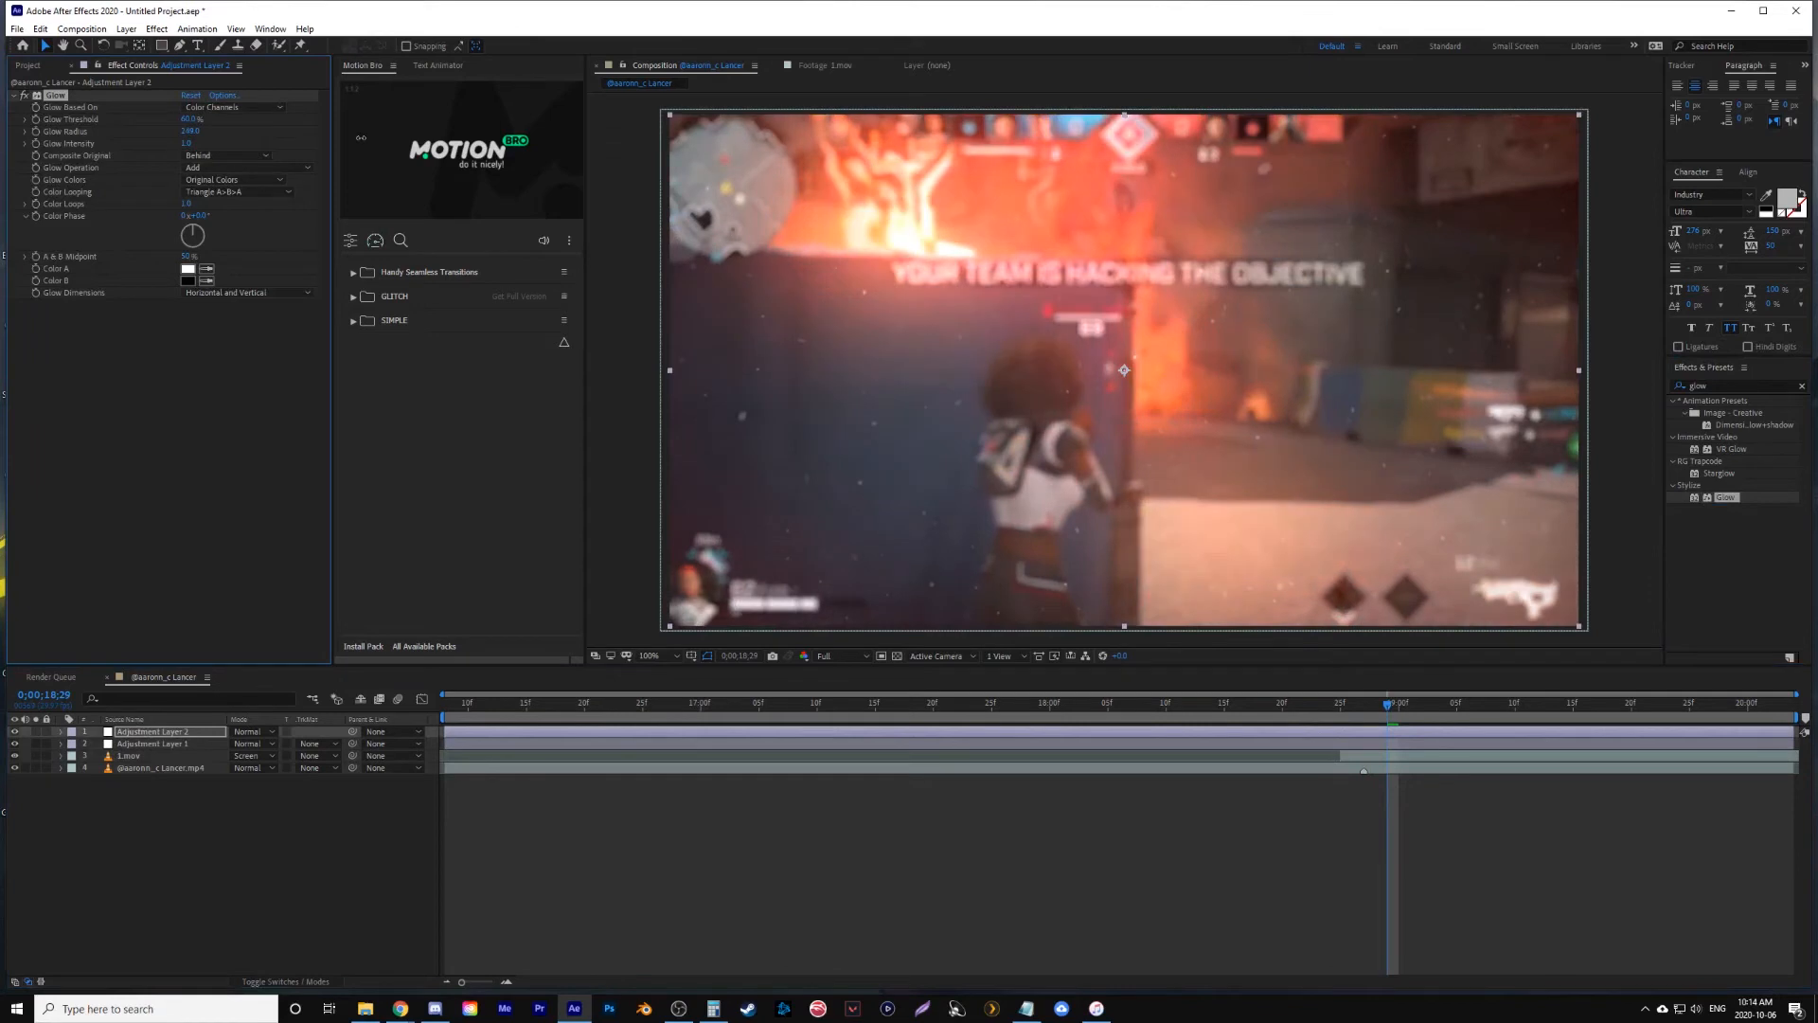
- Set the glow layer's Opacity to 0% at 0;00;18;25 and start keyframing it there
click(1375, 732)
key(alt+shift+t)
drag(1364, 706, 1350, 707)
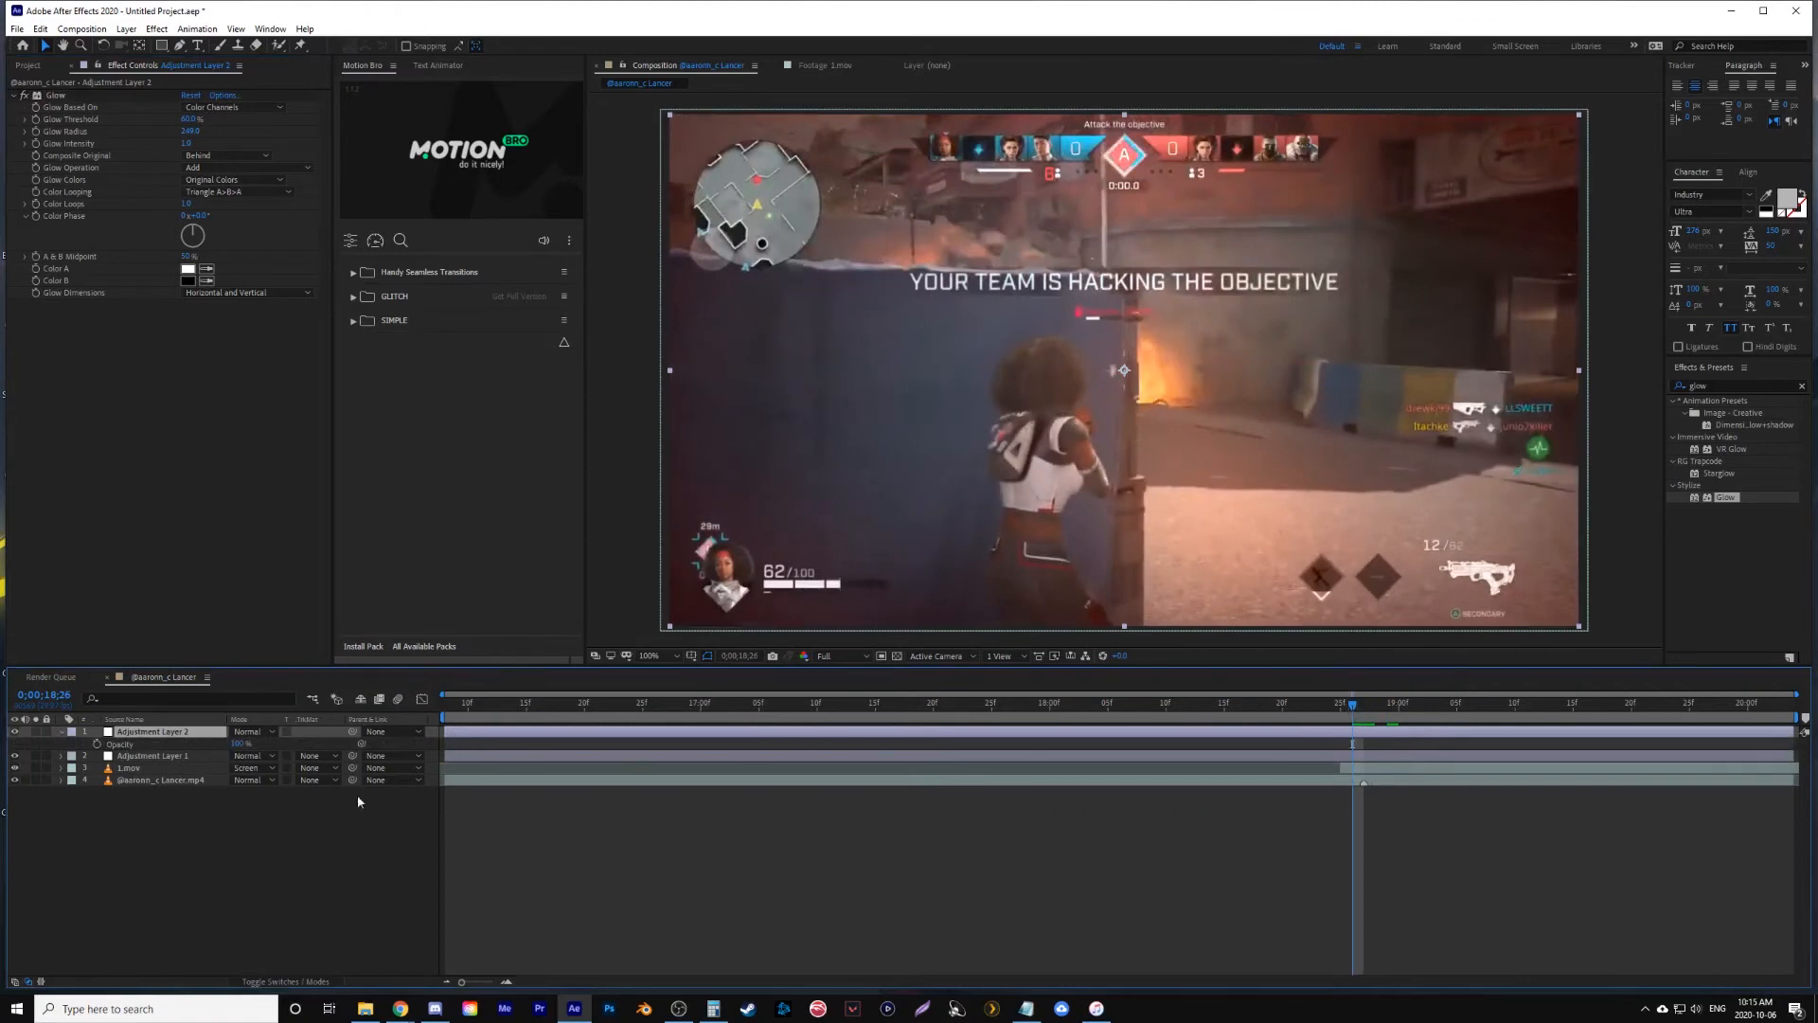
key(Page_Up)
drag(238, 744, 93, 755)
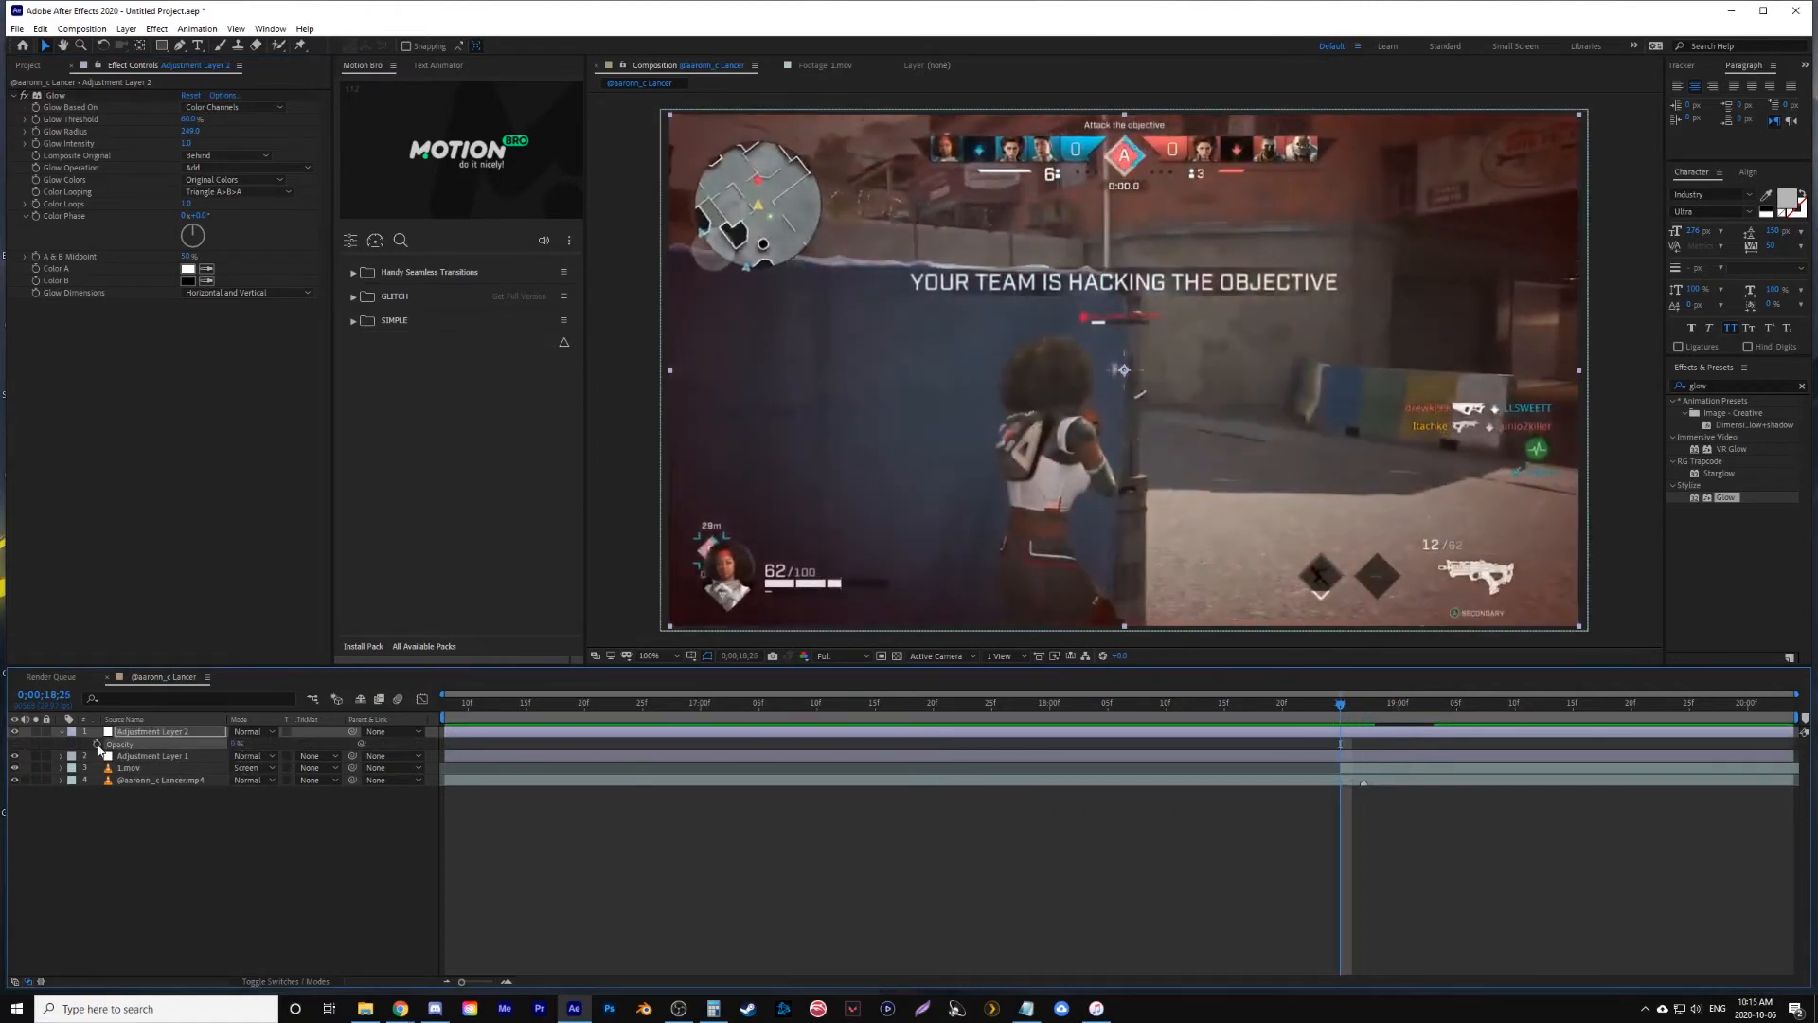
key(space)
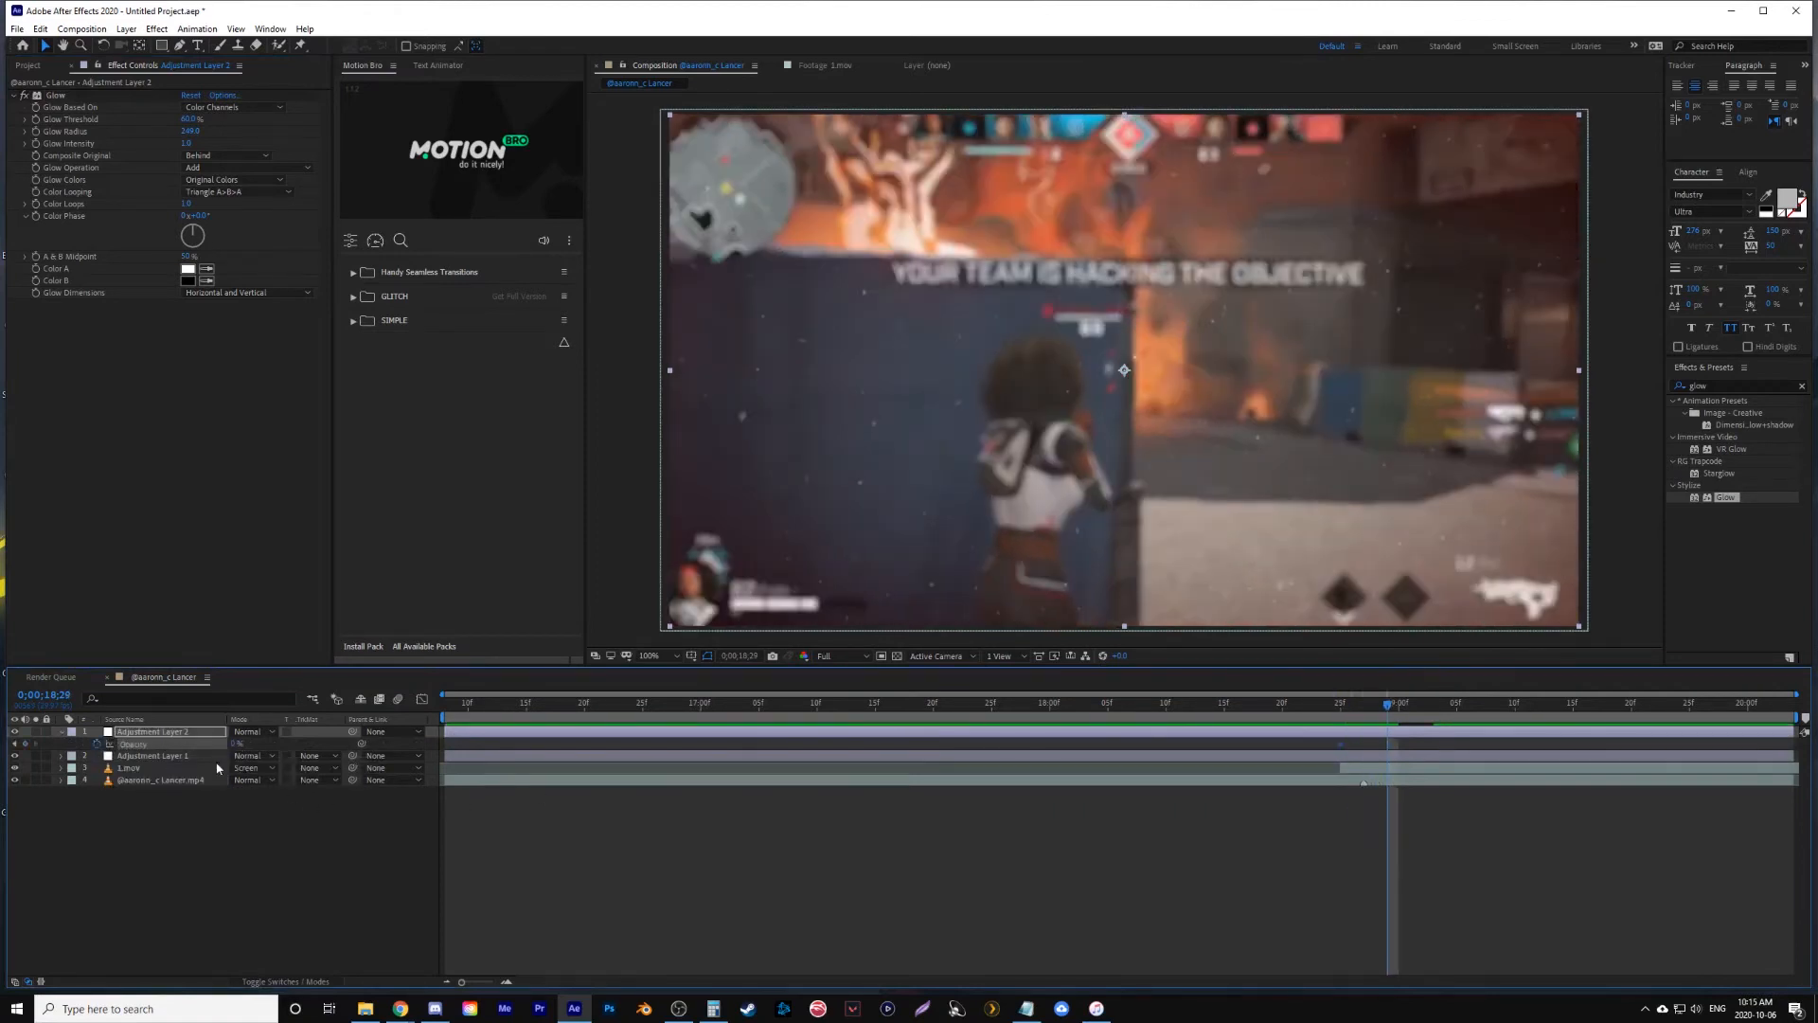
- Raise the glow layer's Opacity at 0;00;18;29, lower it again at 0;00;19;18, and preview the flash from 0;00;18;00
drag(236, 745, 275, 742)
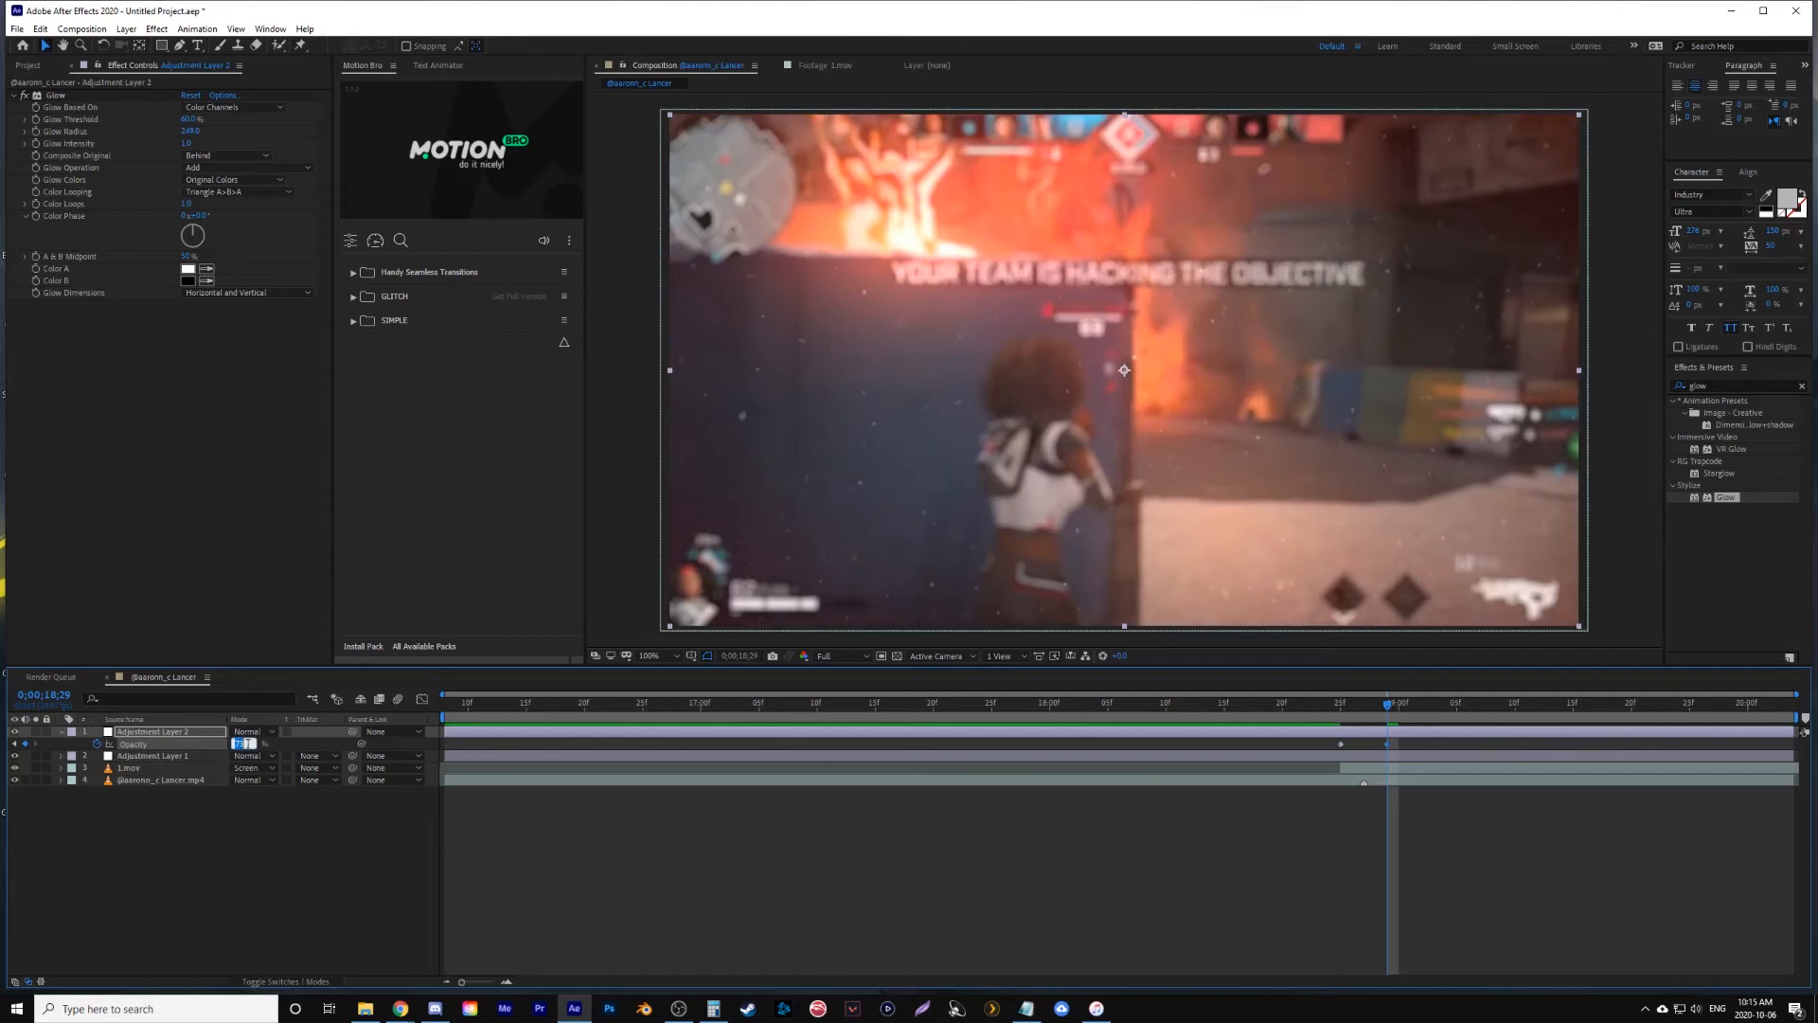
drag(1397, 705, 1608, 717)
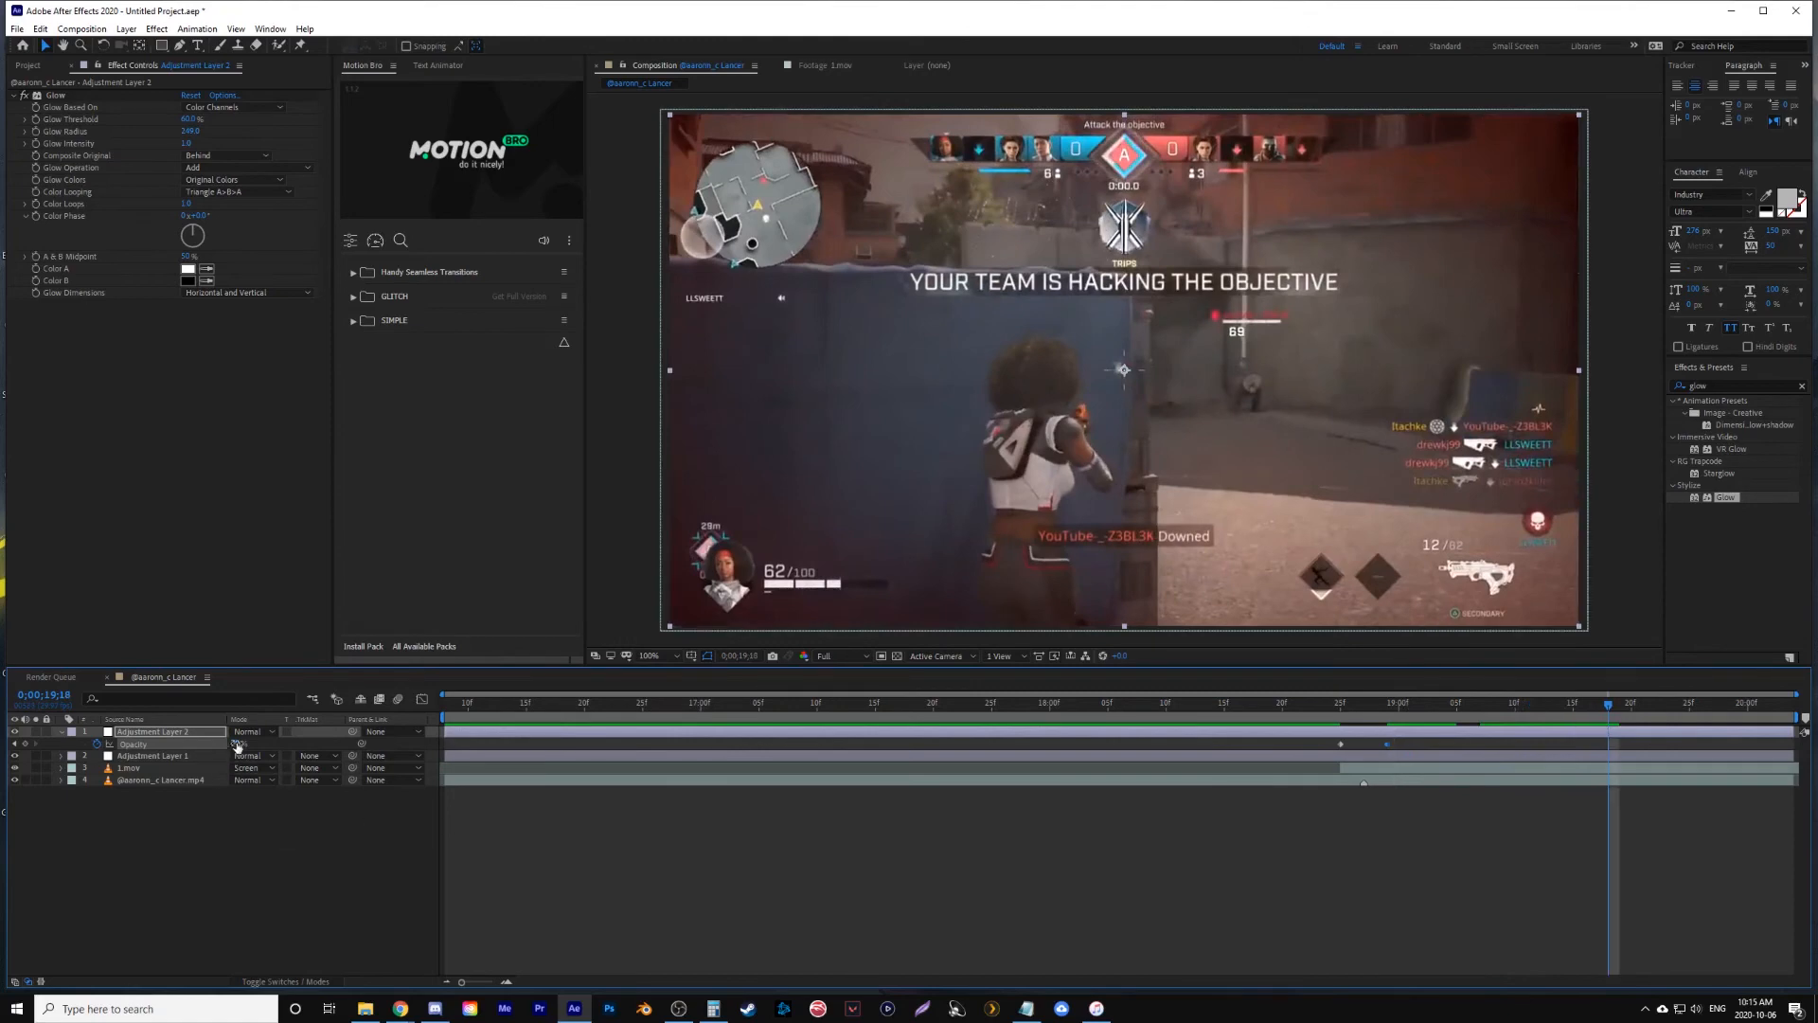
drag(237, 746, 151, 747)
click(1050, 703)
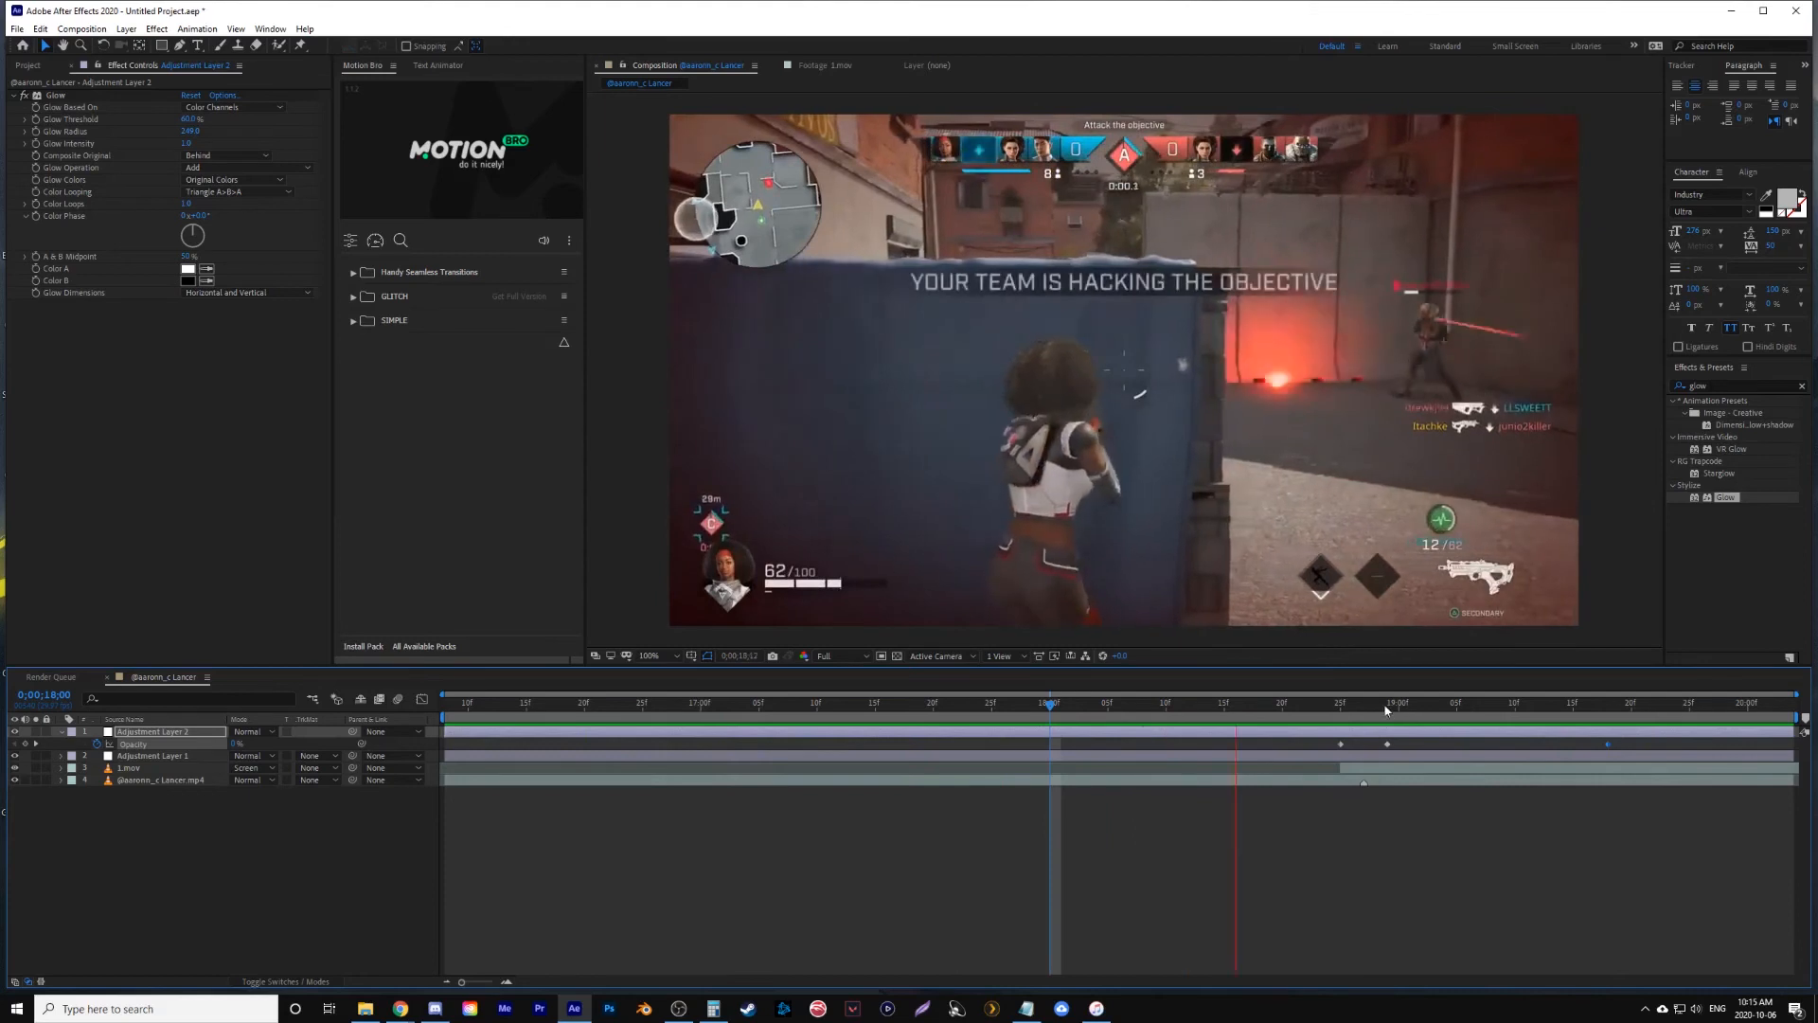
- Readjust the glow layer's Opacity keyframe at 0;00;18;29 and preview the impact from 0;00;18;11
click(1386, 705)
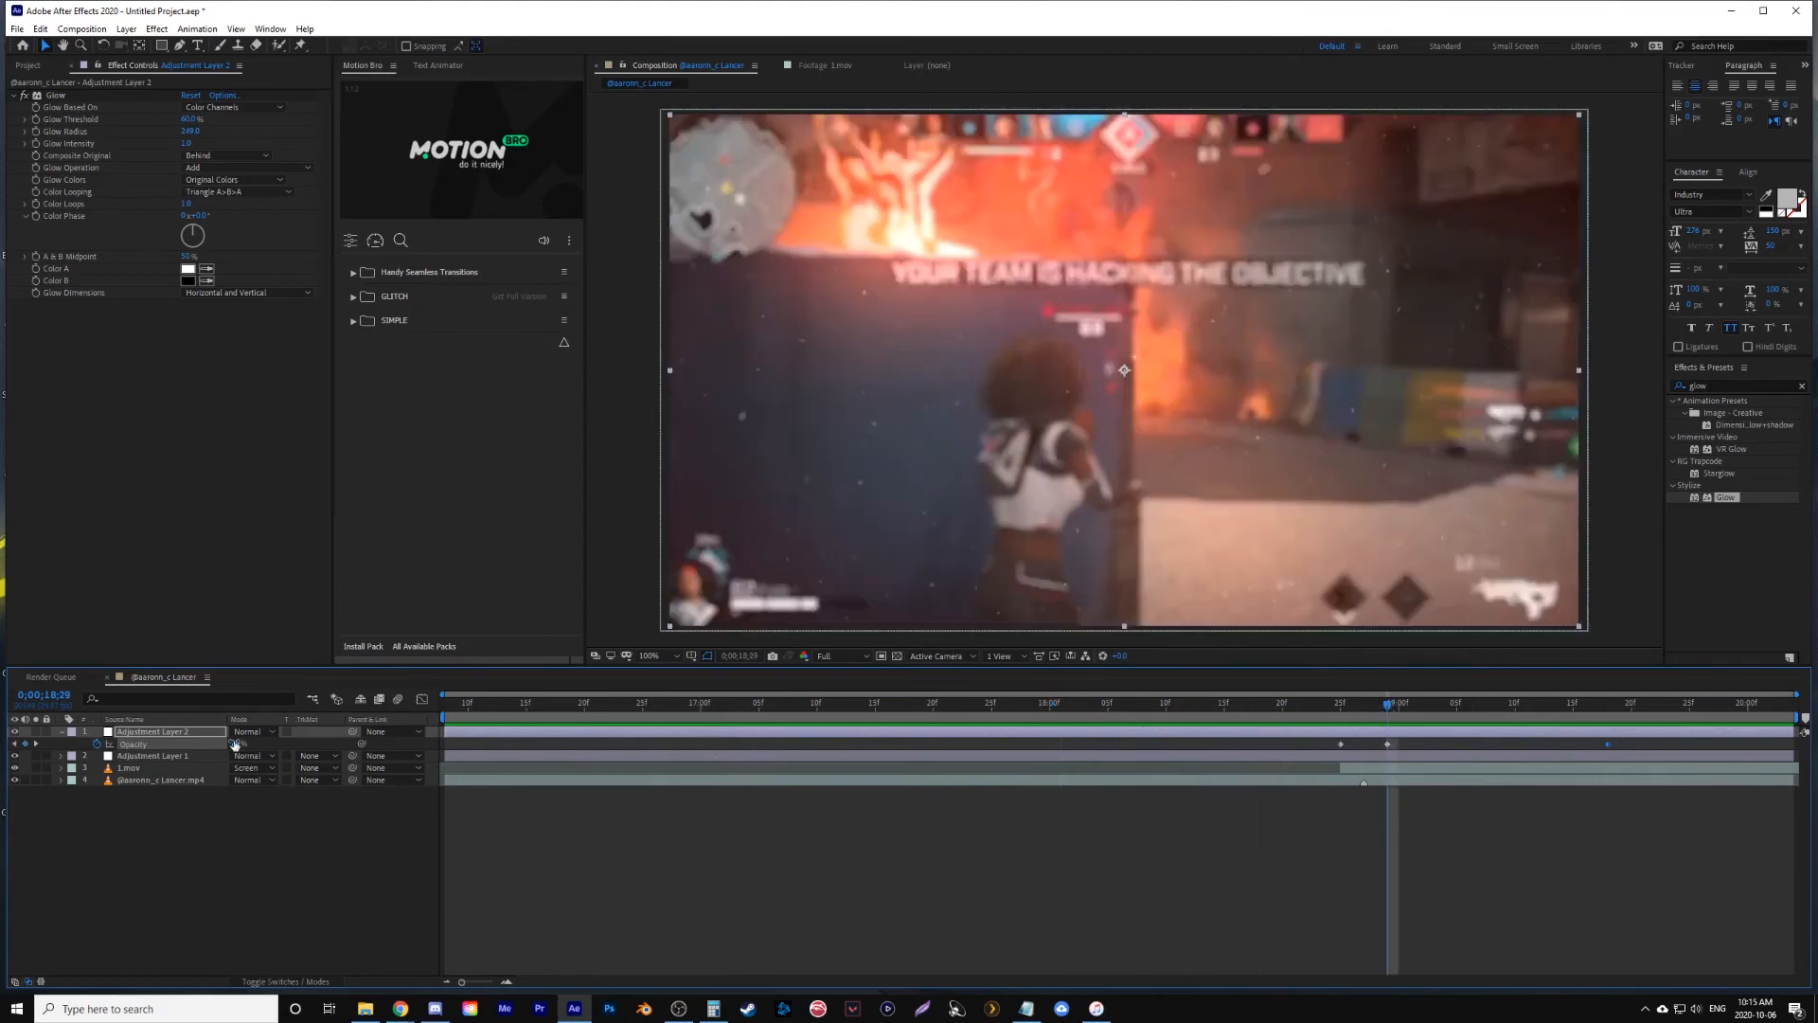
click(325, 900)
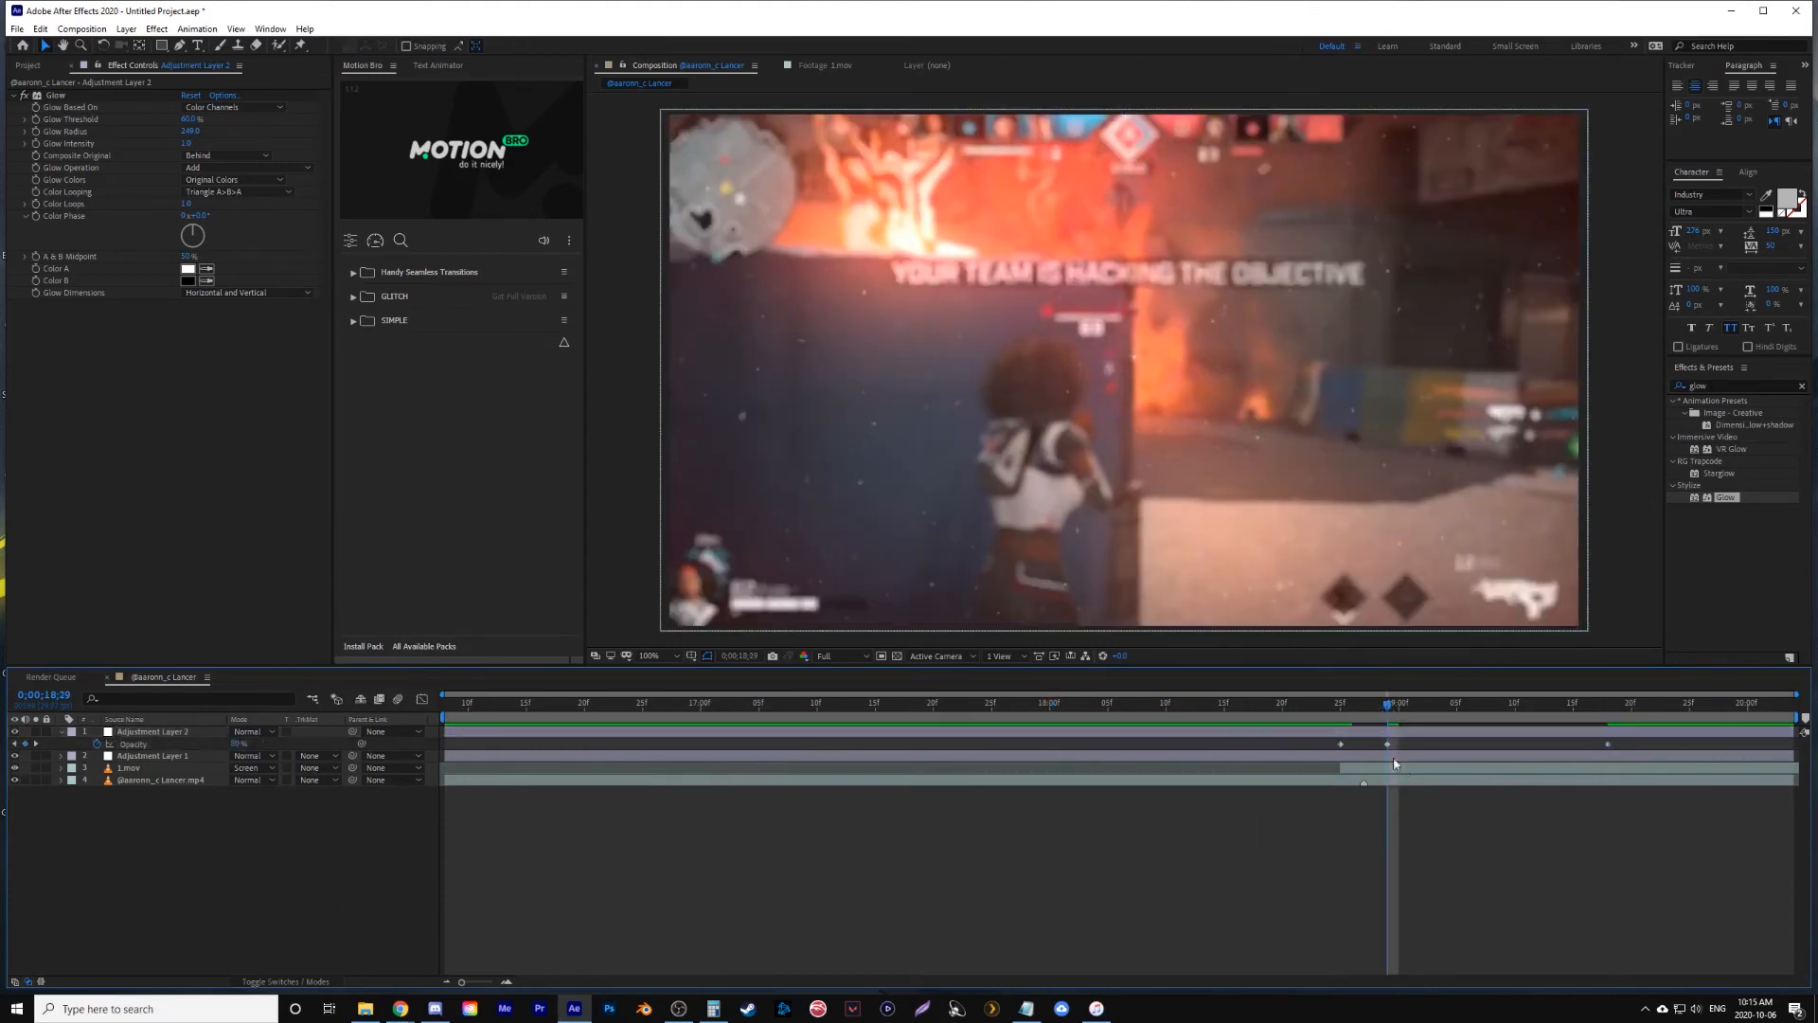
click(1178, 708)
key(space)
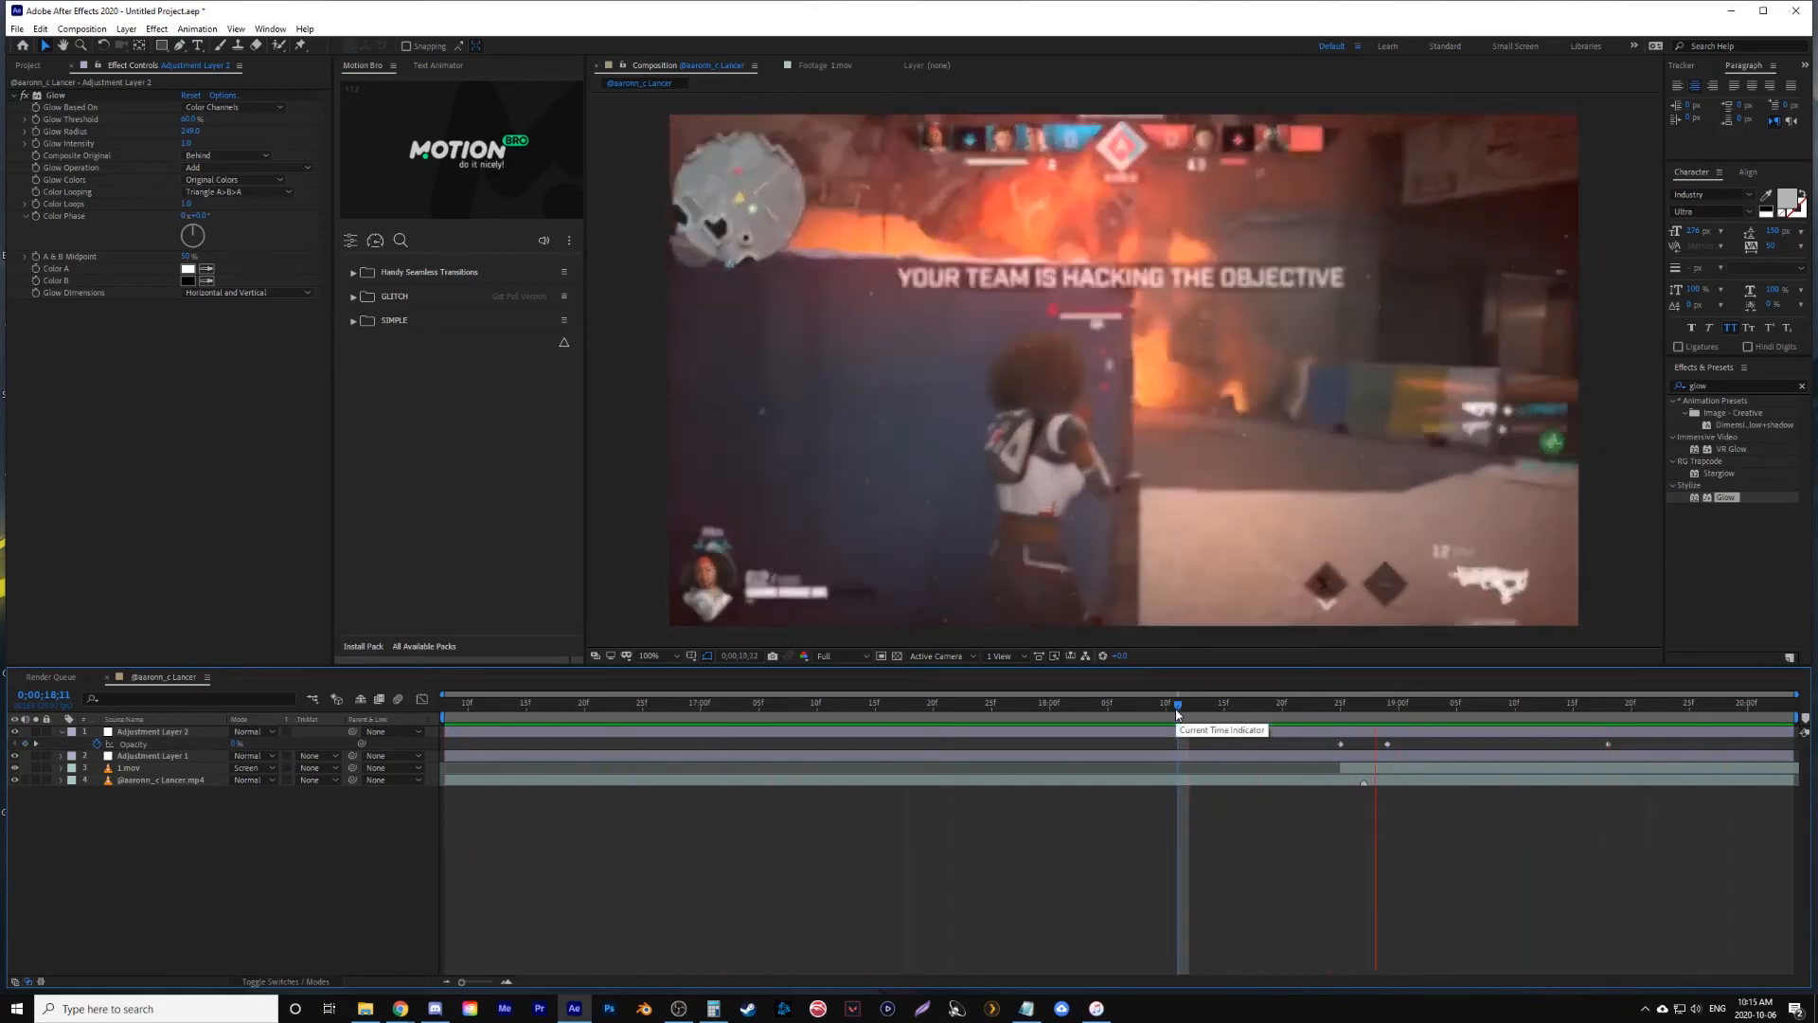
key(space)
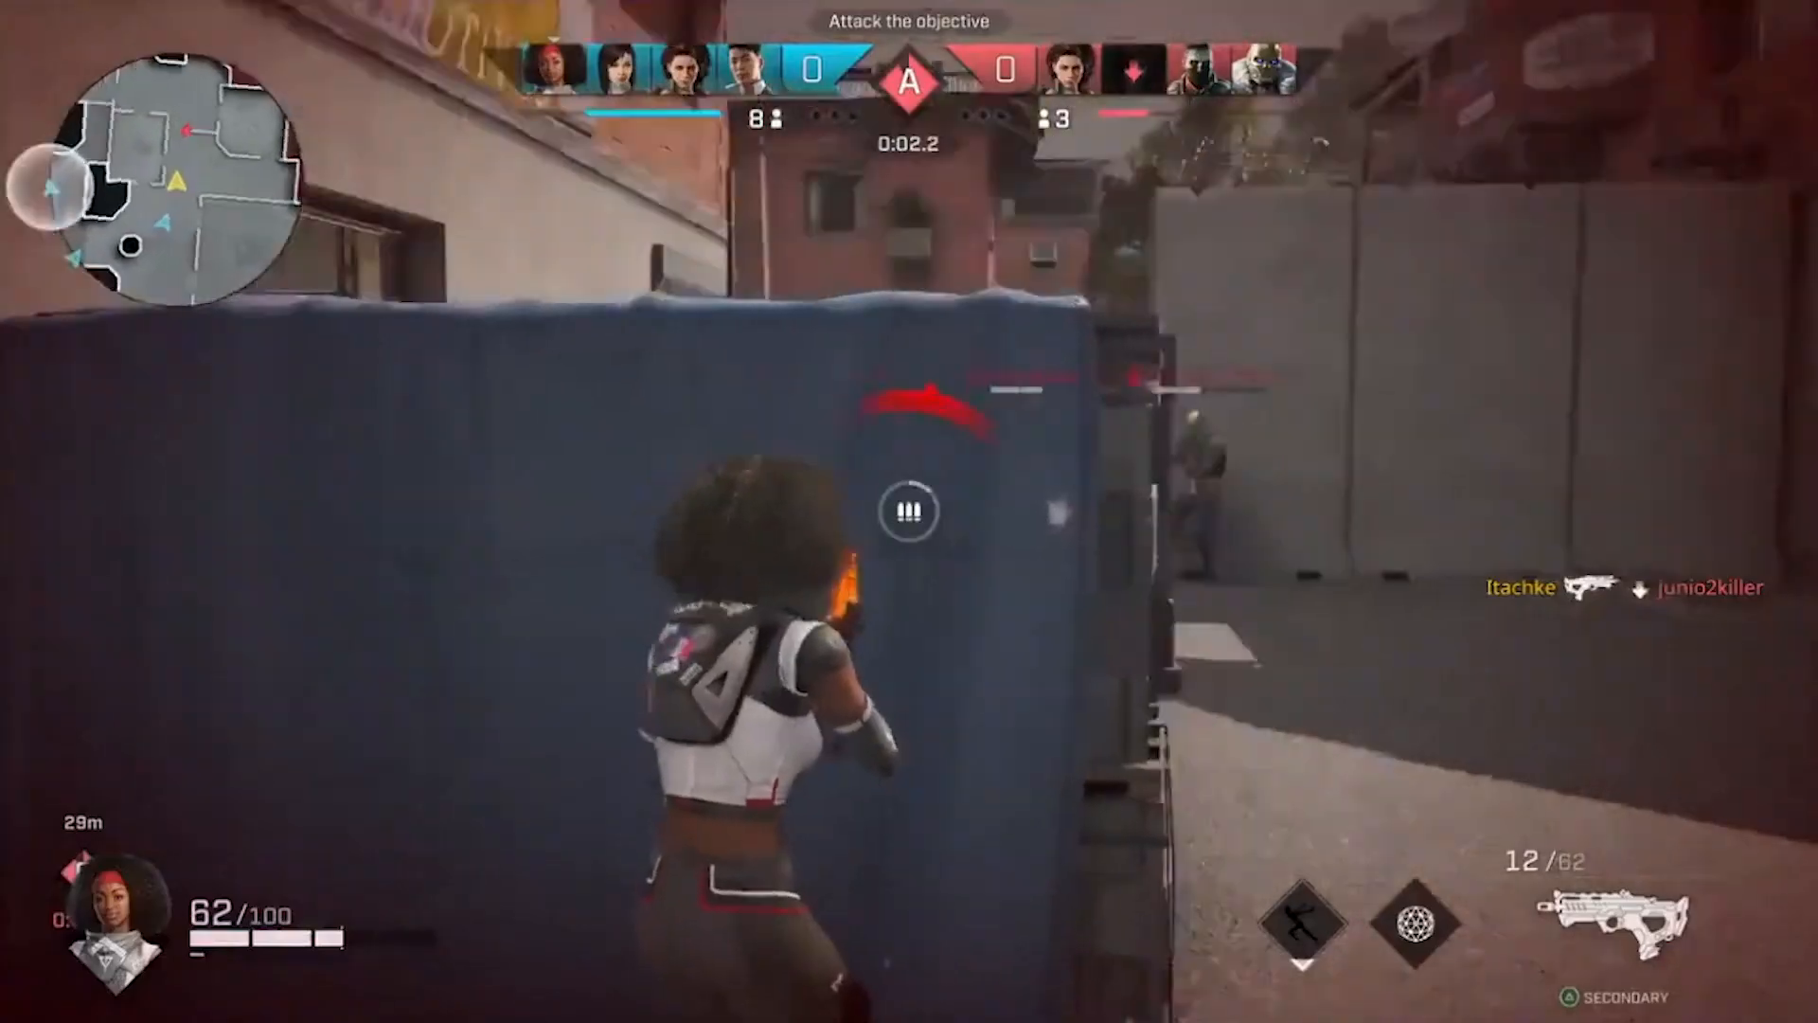